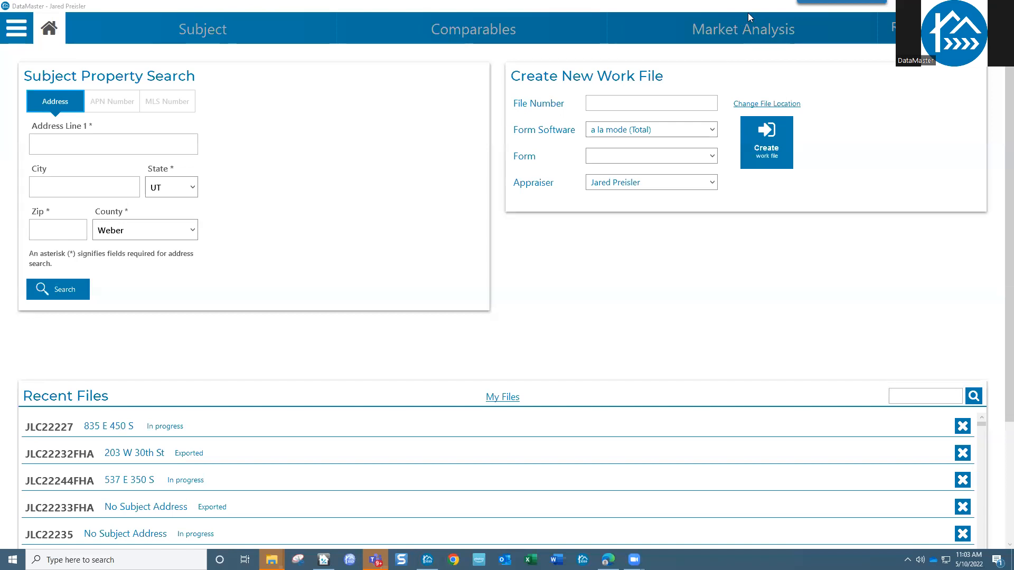
- Bring DataMaster to the front and open Settings from the main application menu
{"action": "left_click", "coordinate": [673, 7]}
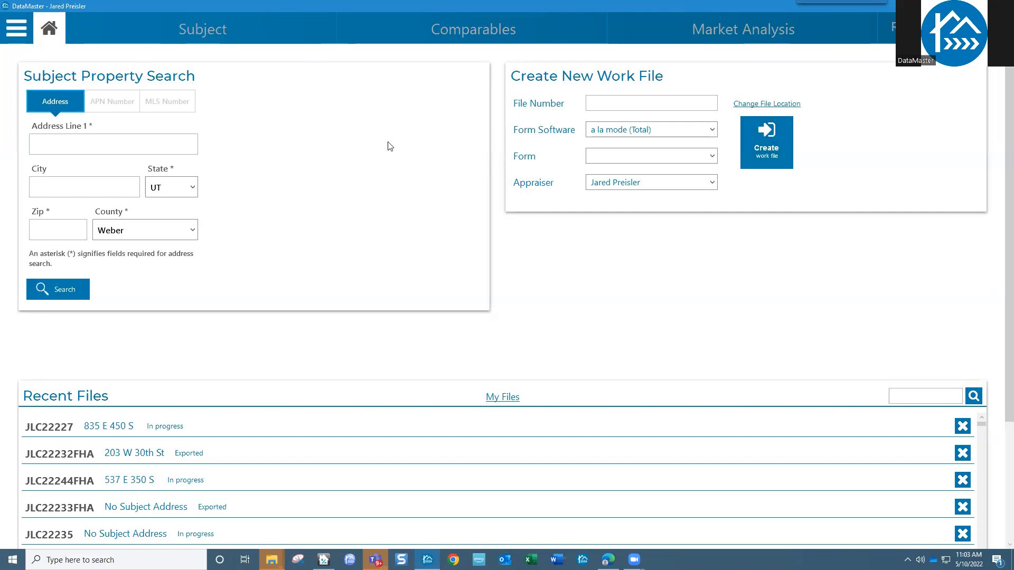
{"action": "left_click", "coordinate": [16, 33]}
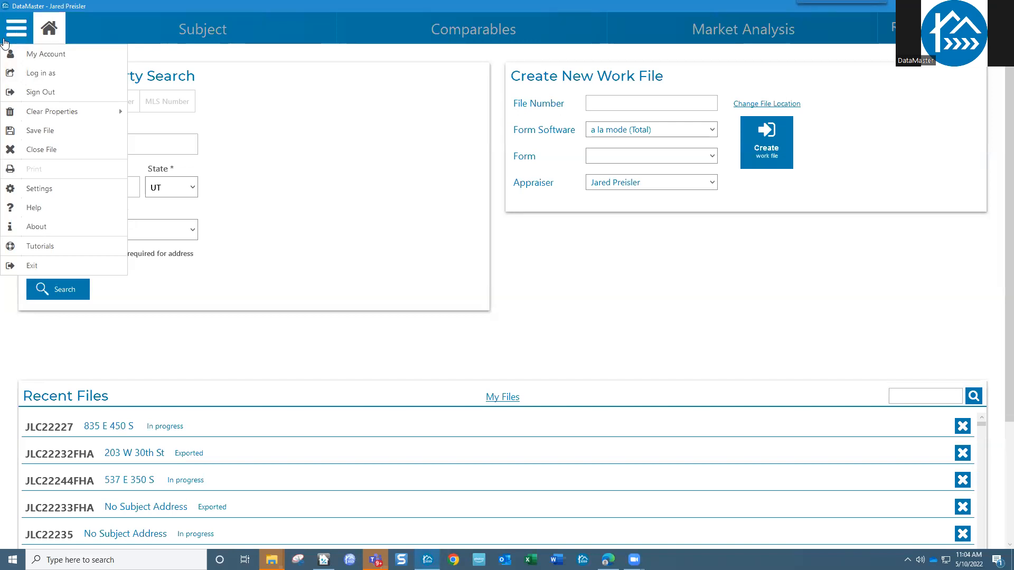
{"action": "left_click", "coordinate": [40, 189]}
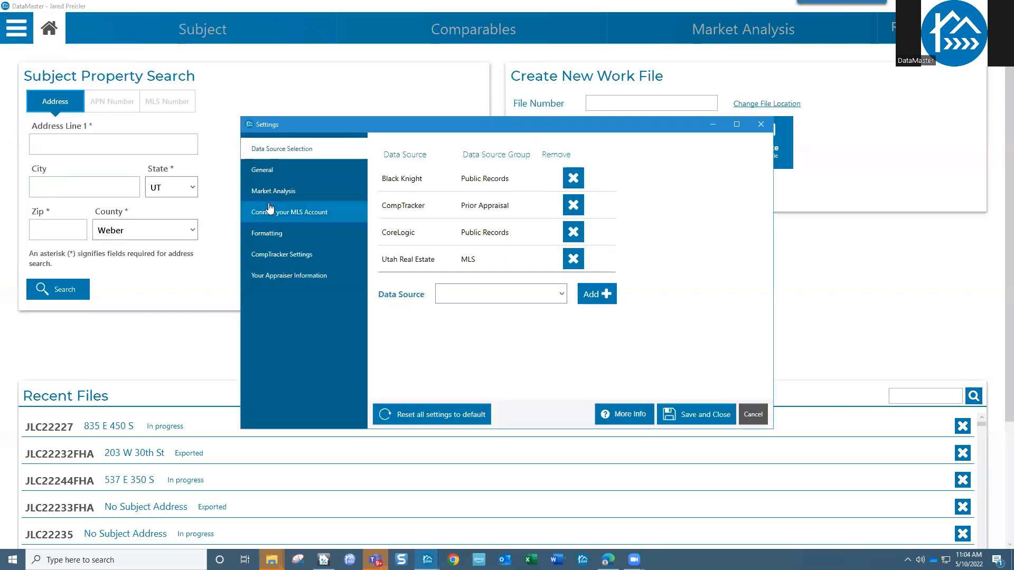
- Show the General settings page, reposition the dialog, and scroll down to Navigation
{"action": "left_click", "coordinate": [272, 171]}
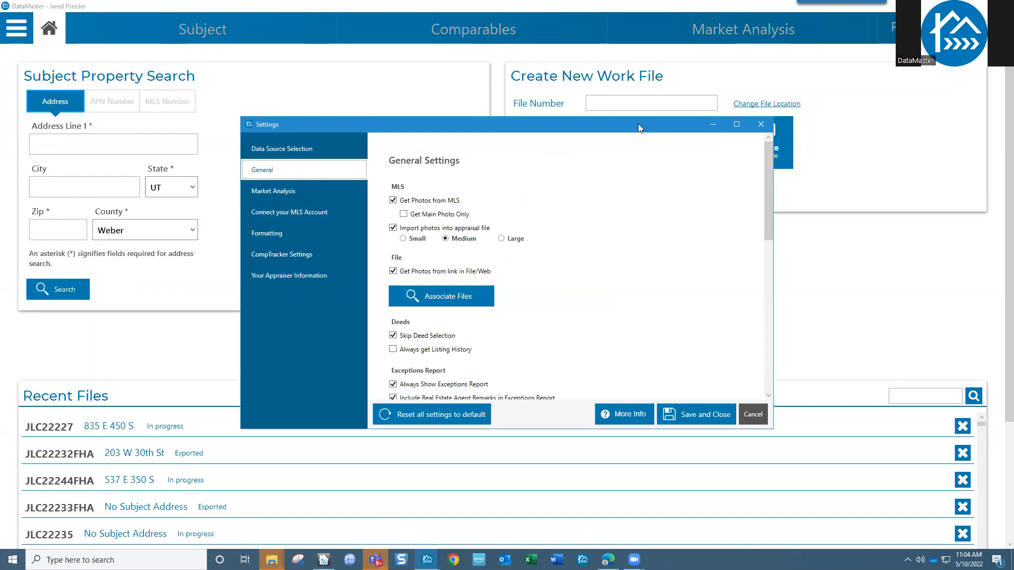
{"action": "left_click_drag", "start_coordinate": [638, 124], "coordinate": [588, 85]}
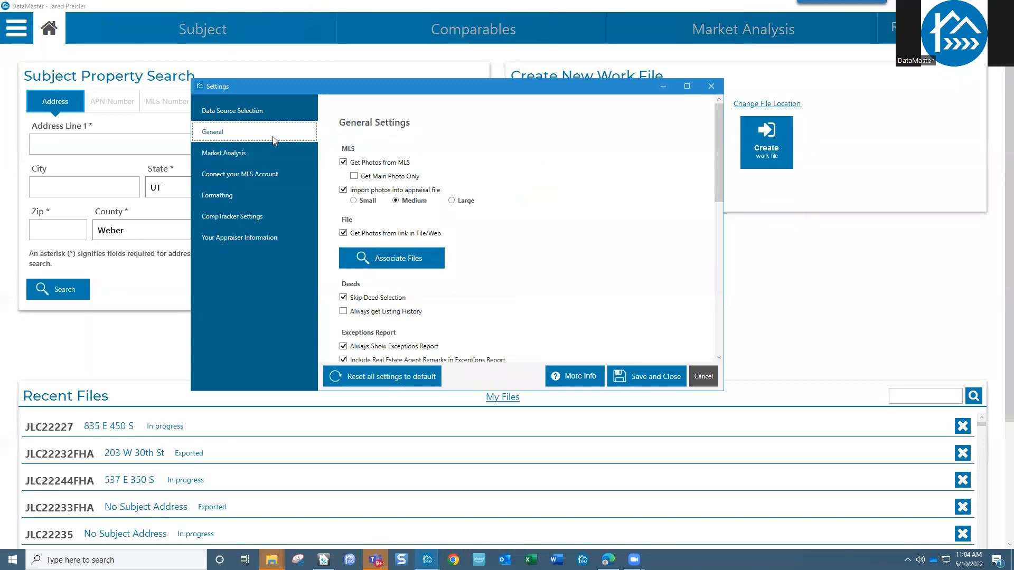
{"action": "left_click_drag", "start_coordinate": [717, 195], "coordinate": [723, 266]}
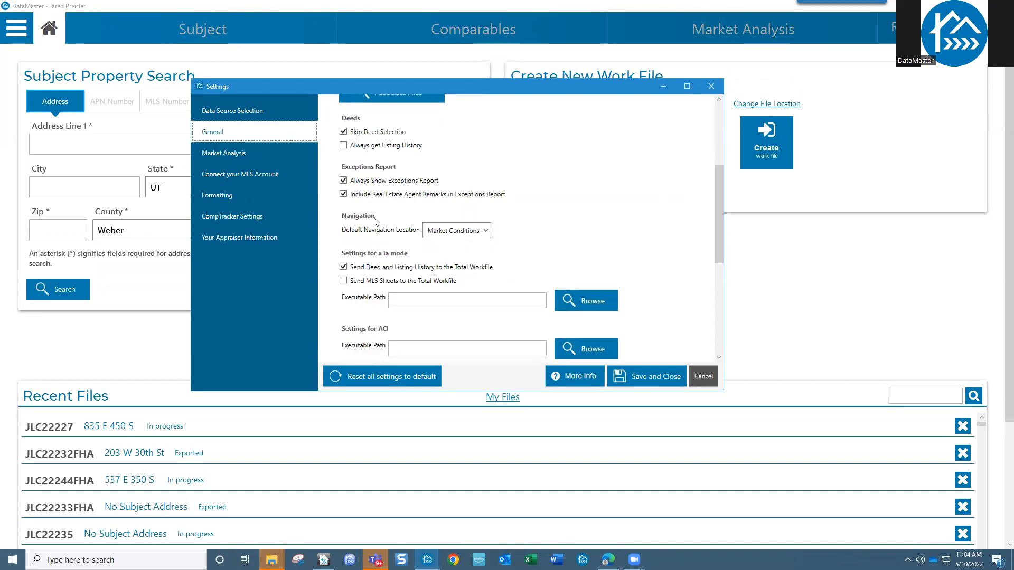
{"action": "left_click", "coordinate": [488, 234]}
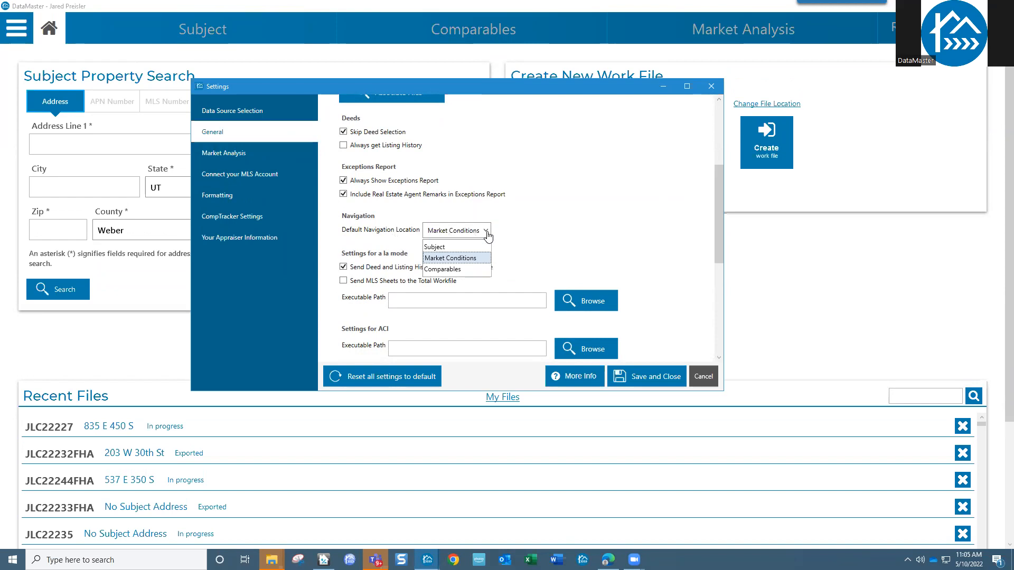
{"action": "left_click", "coordinate": [453, 250]}
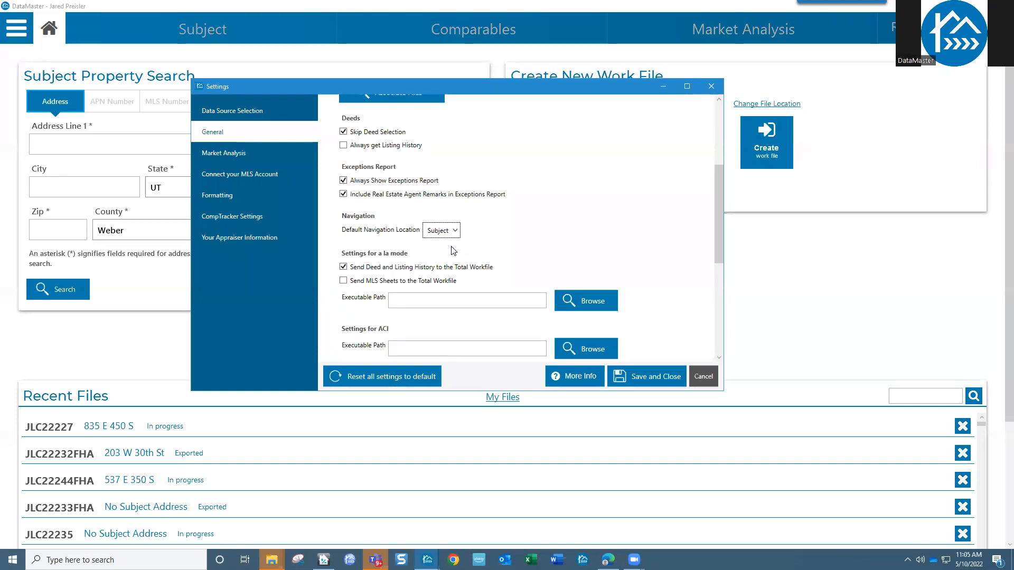
{"action": "left_click", "coordinate": [454, 235]}
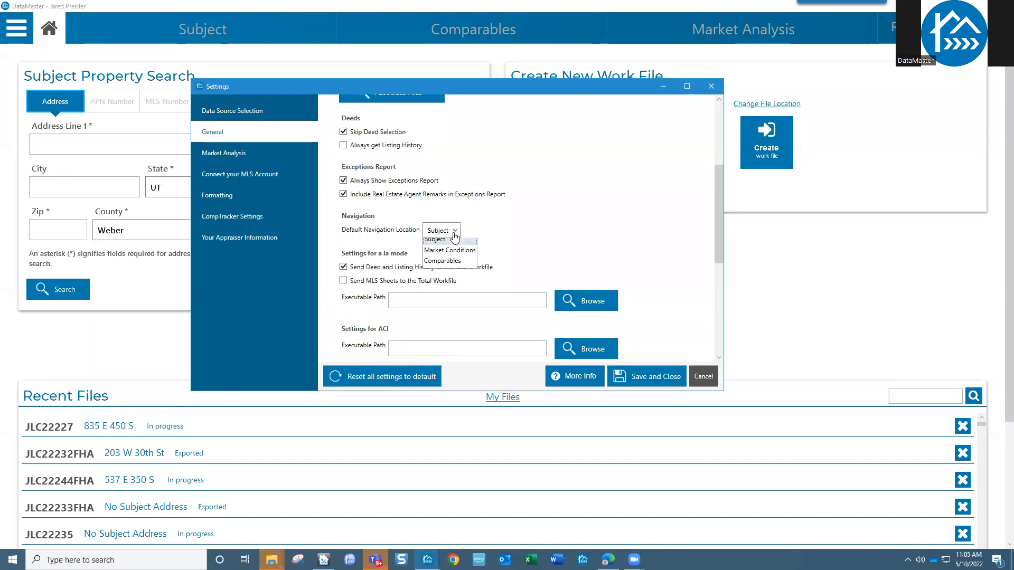
{"action": "left_click", "coordinate": [454, 259]}
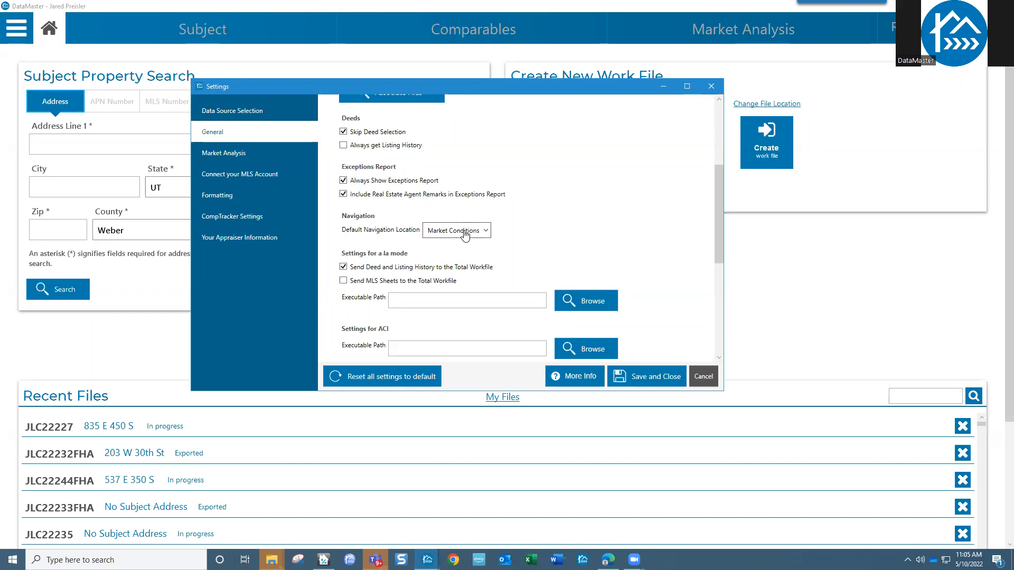
{"action": "left_click", "coordinate": [464, 235]}
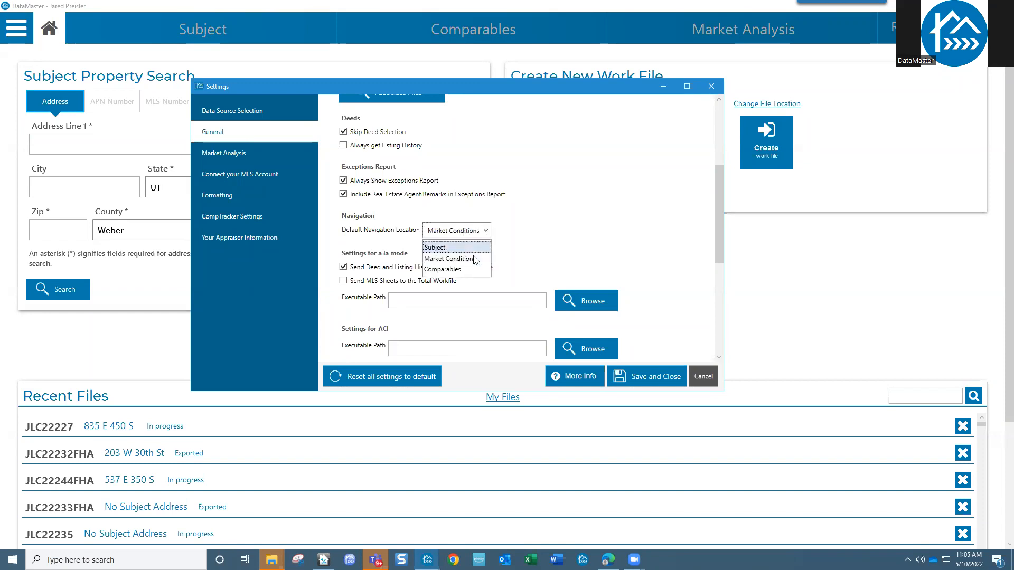
{"action": "left_click", "coordinate": [467, 271]}
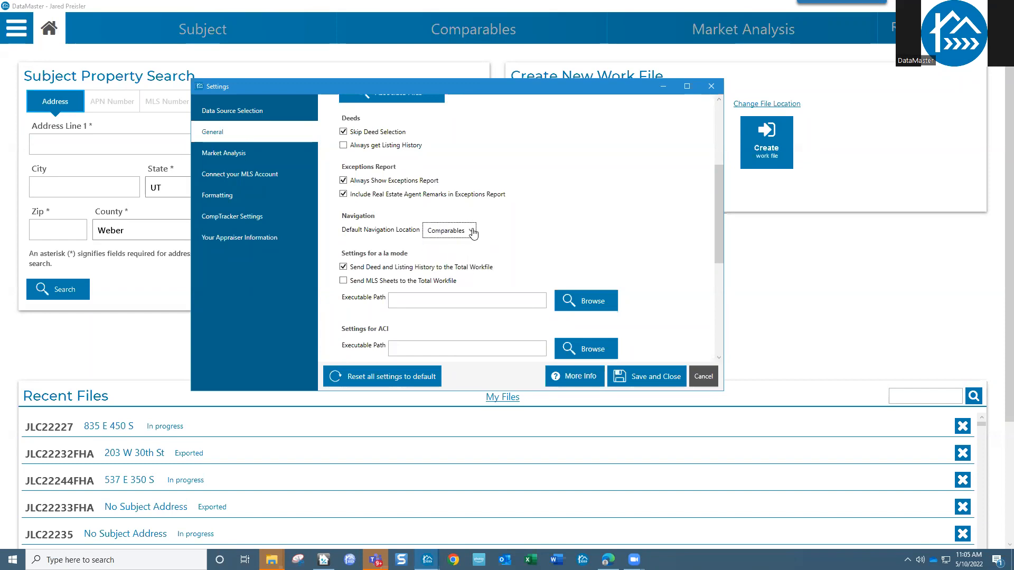
{"action": "left_click", "coordinate": [474, 232]}
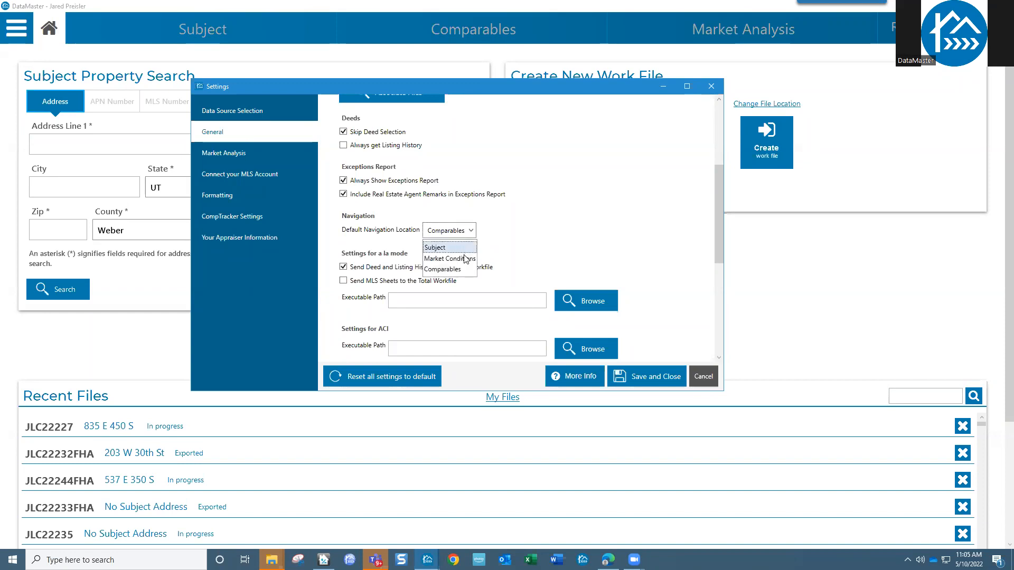
{"action": "left_click", "coordinate": [465, 259]}
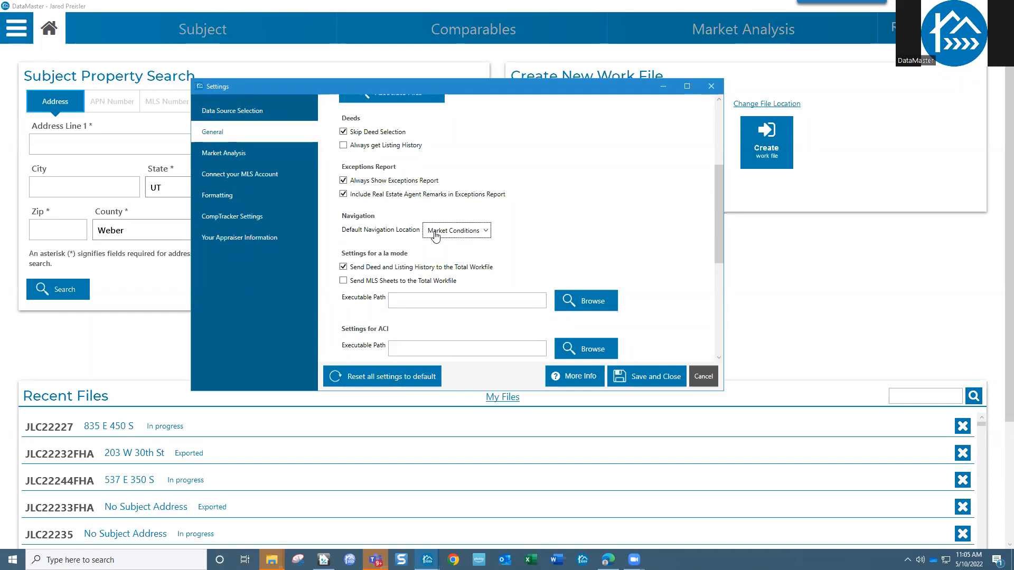
{"action": "left_click", "coordinate": [466, 236]}
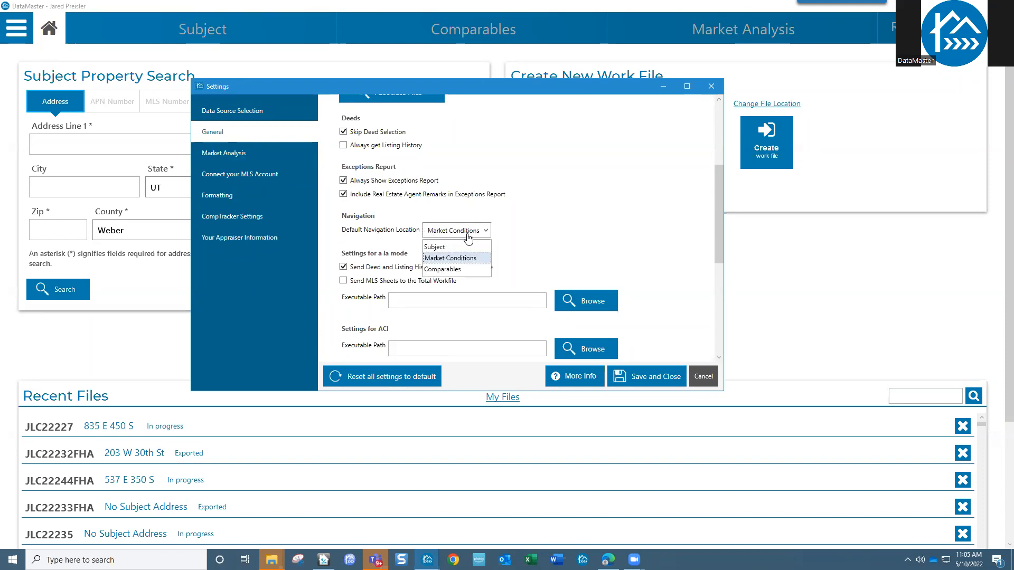
{"action": "left_click", "coordinate": [468, 258]}
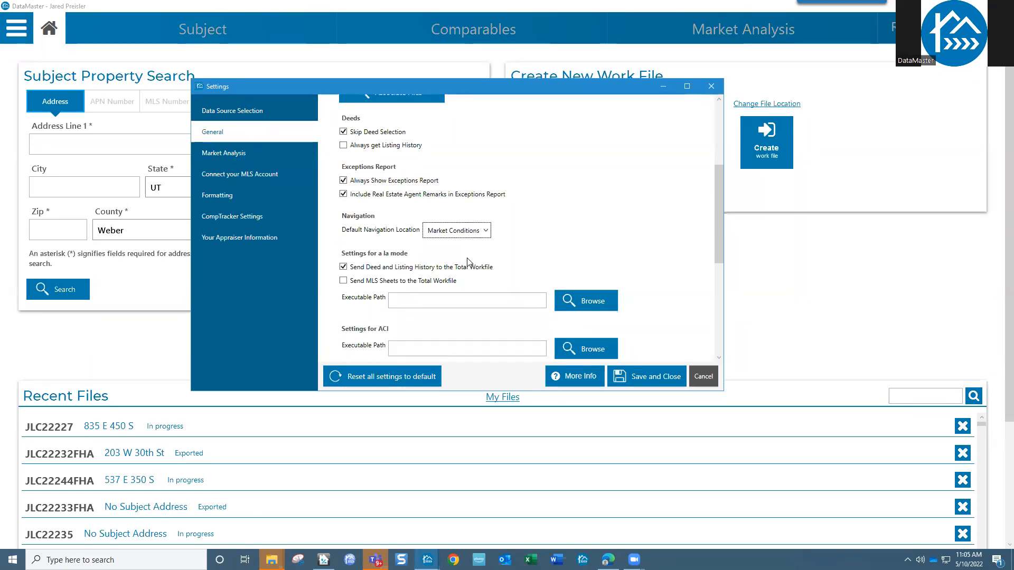
{"action": "left_click", "coordinate": [456, 231]}
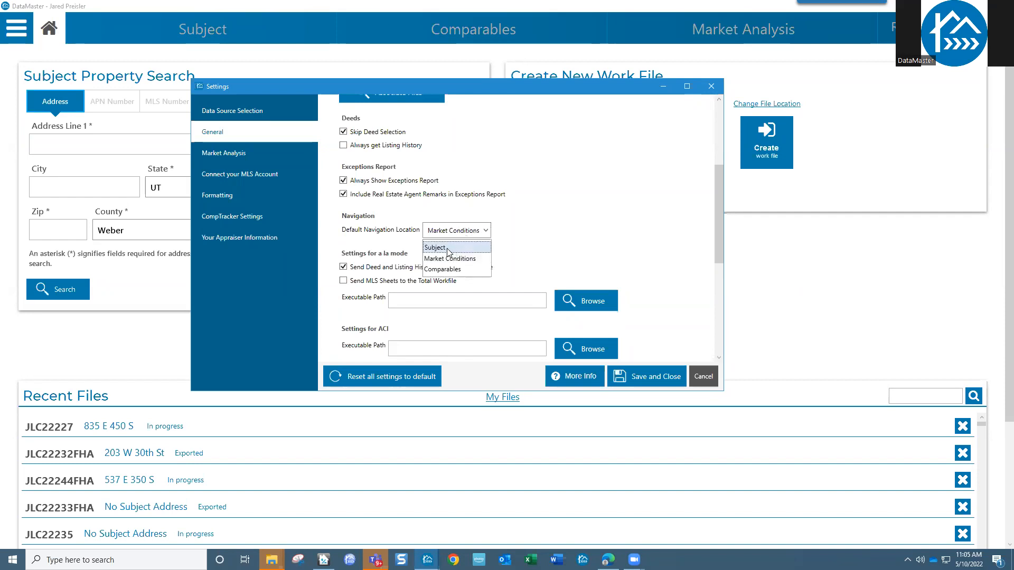
{"action": "left_click", "coordinate": [449, 249]}
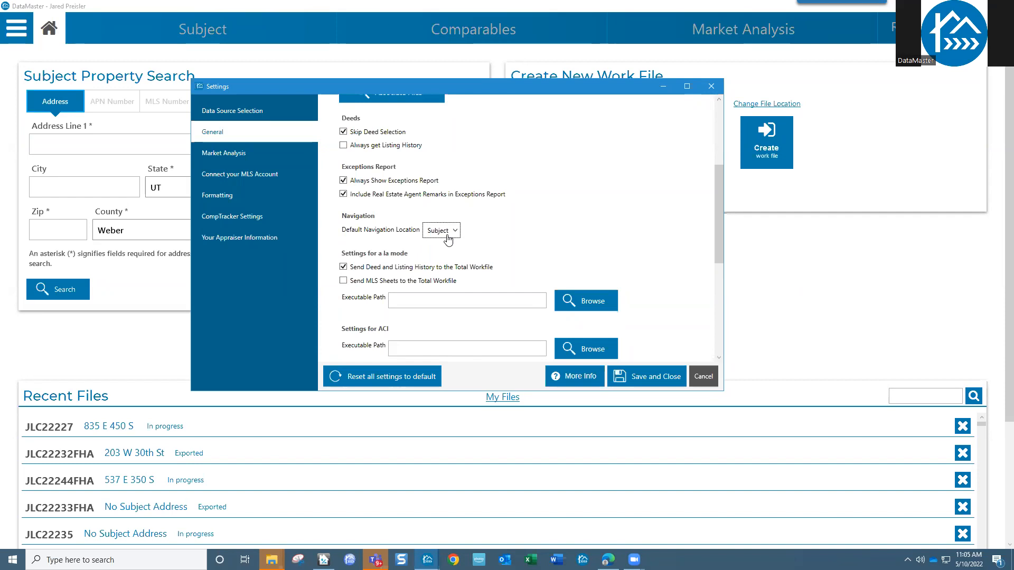
{"action": "left_click", "coordinate": [447, 237]}
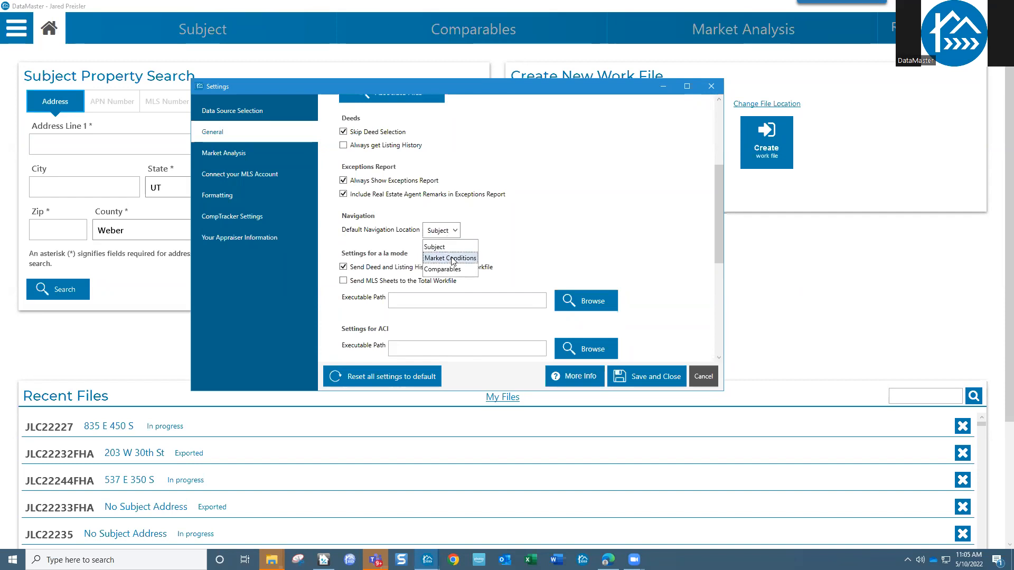
{"action": "left_click", "coordinate": [453, 258]}
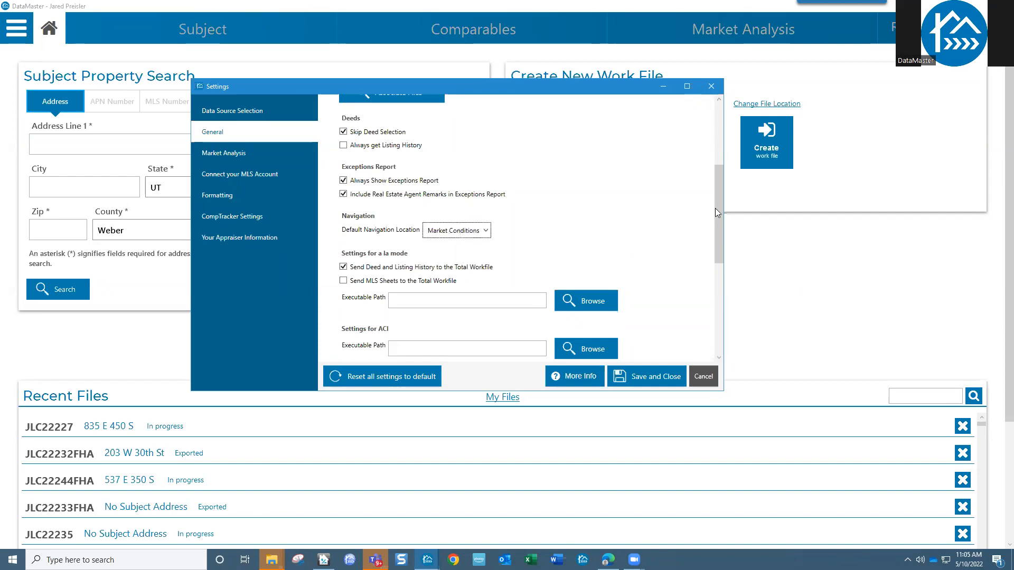
{"action": "left_click_drag", "start_coordinate": [719, 211], "coordinate": [720, 321]}
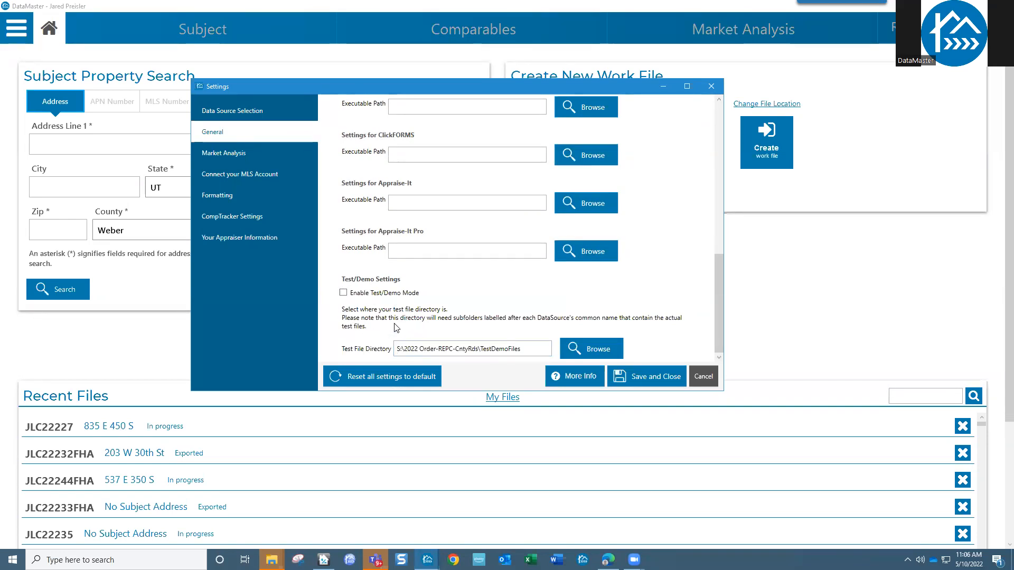
- Scroll through the General settings page, then cancel the Settings dialog without saving
{"action": "left_click_drag", "start_coordinate": [719, 336], "coordinate": [718, 137]}
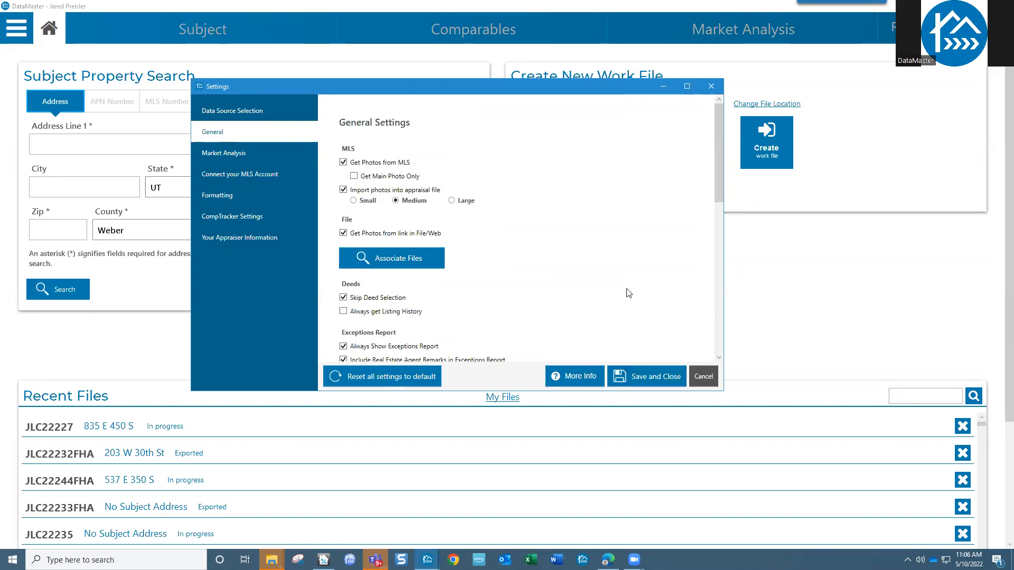
{"action": "scroll", "coordinate": [628, 293], "scroll_direction": "down", "scroll_amount": 10}
{"action": "scroll", "coordinate": [502, 225], "scroll_direction": "up", "scroll_amount": 5}
{"action": "left_click_drag", "start_coordinate": [717, 249], "coordinate": [716, 193]}
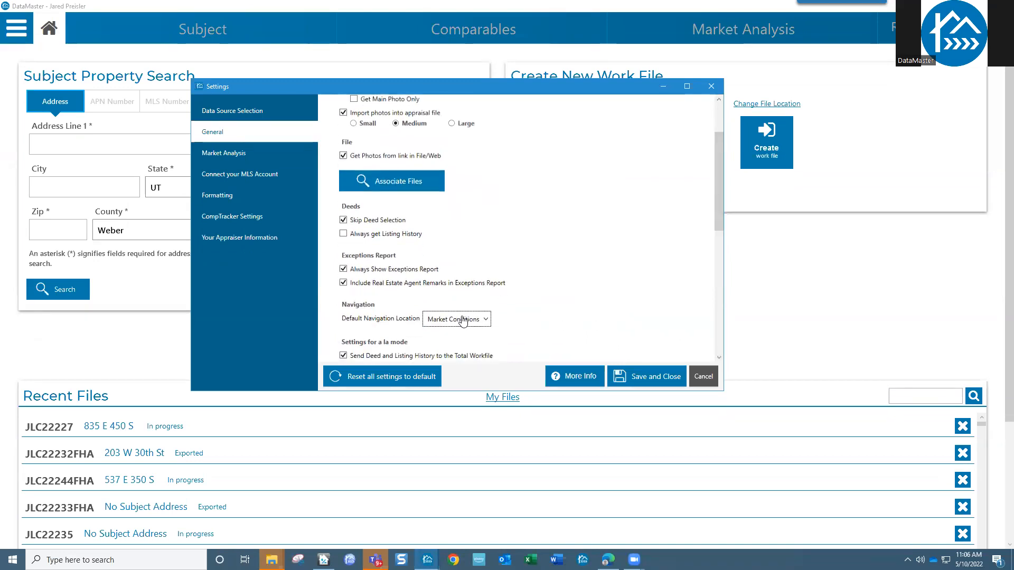
{"action": "left_click", "coordinate": [703, 377]}
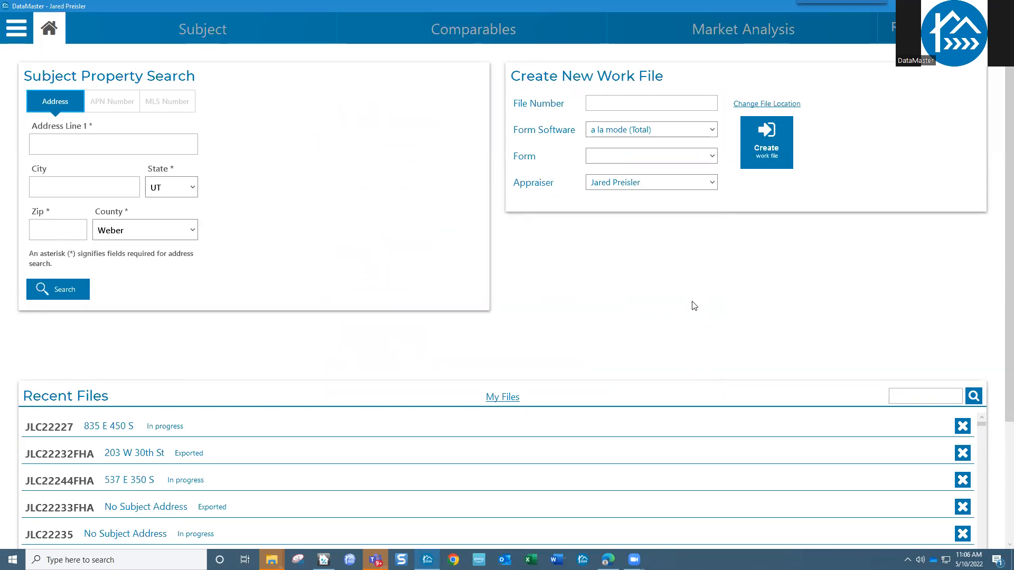
{"action": "left_click", "coordinate": [110, 103]}
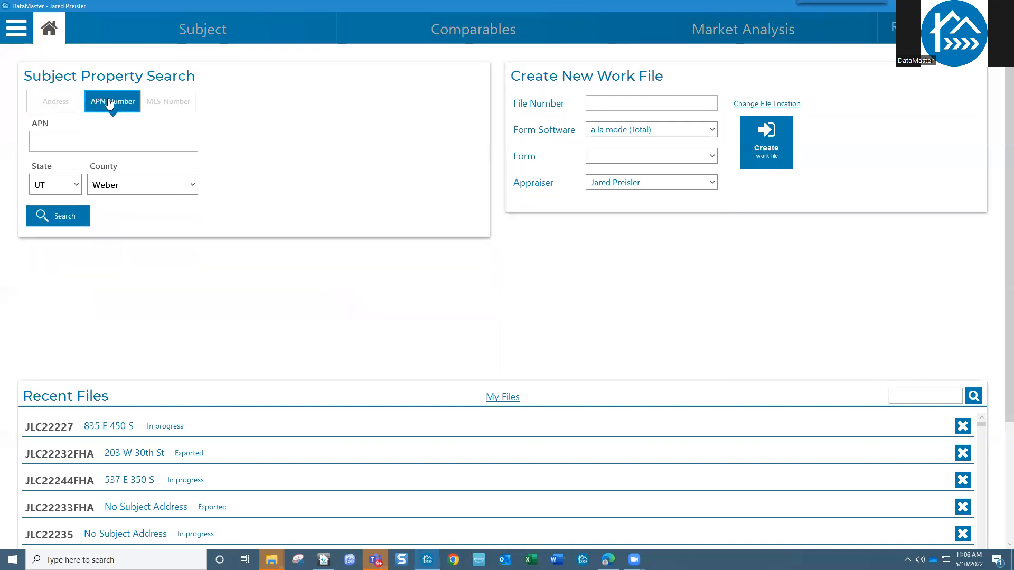
{"action": "left_click", "coordinate": [189, 108]}
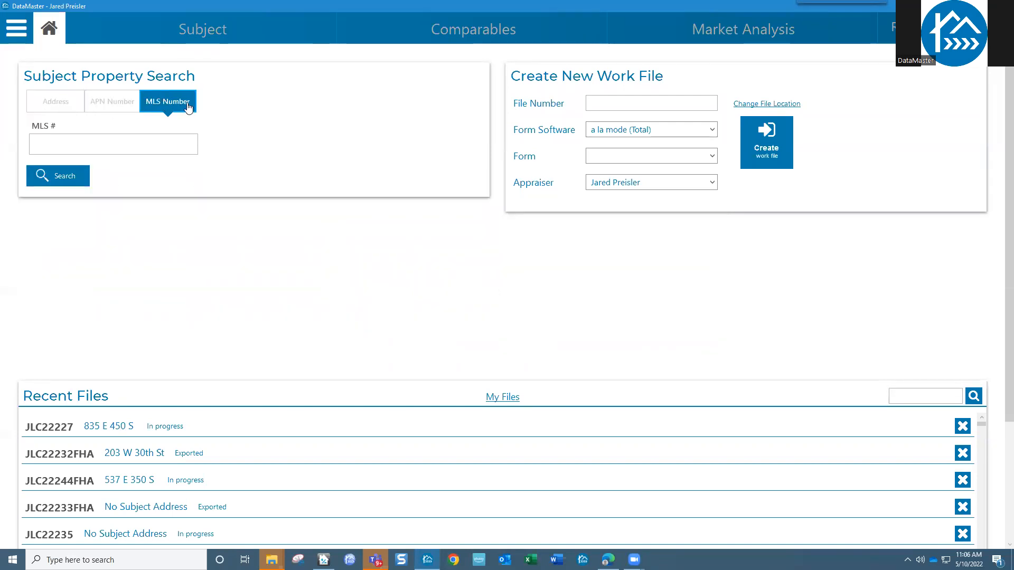
{"action": "left_click", "coordinate": [64, 108]}
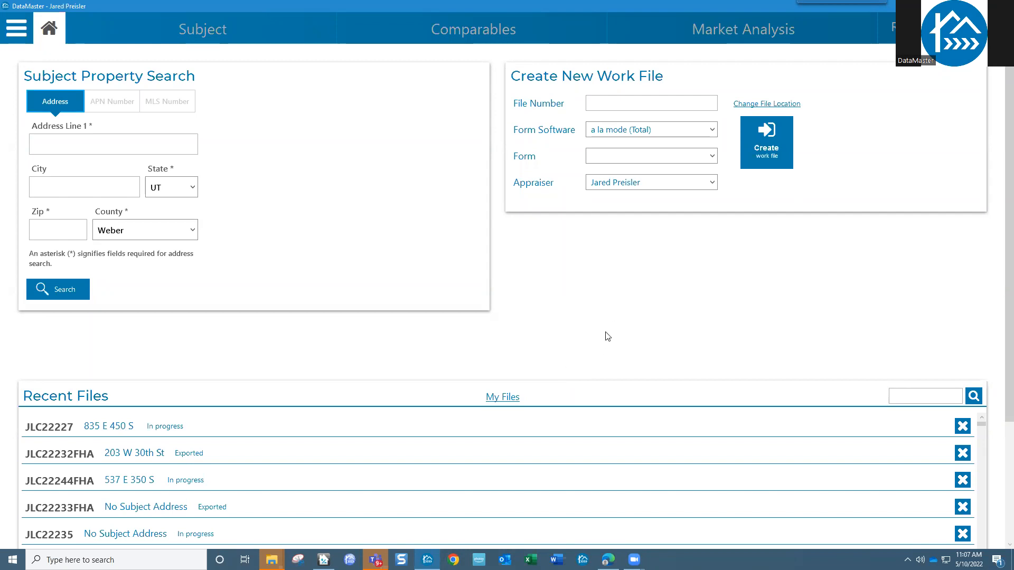
{"action": "left_click", "coordinate": [503, 401]}
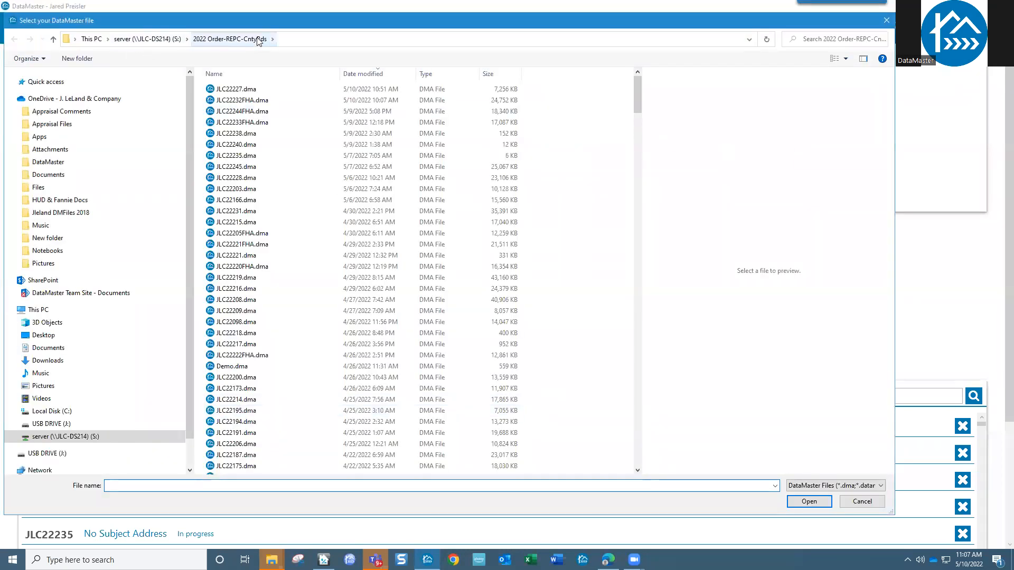
- Move the Select your DataMaster file picker aside, then close it without opening a file
{"action": "left_click_drag", "start_coordinate": [361, 20], "coordinate": [425, 26]}
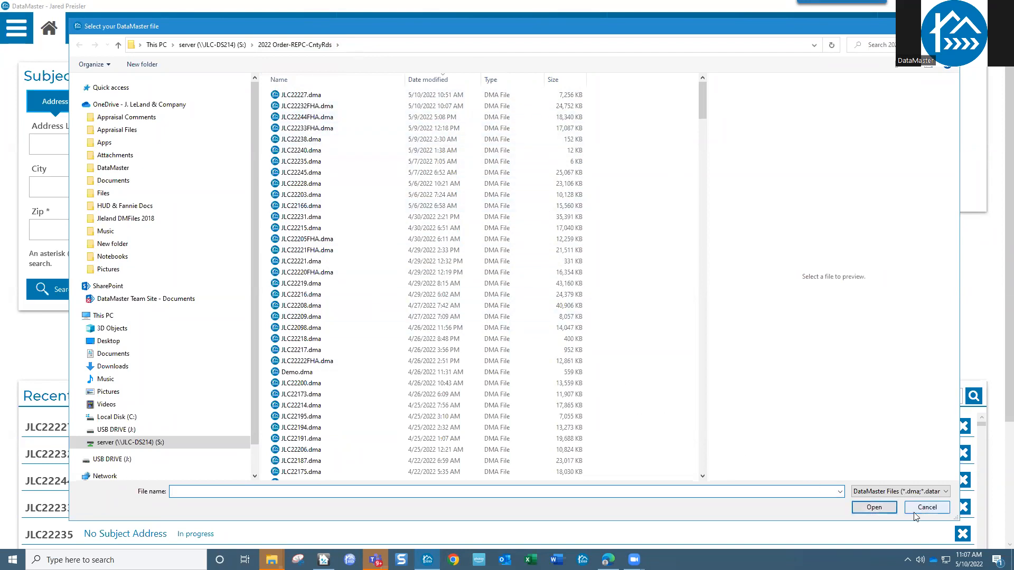
{"action": "left_click", "coordinate": [932, 509]}
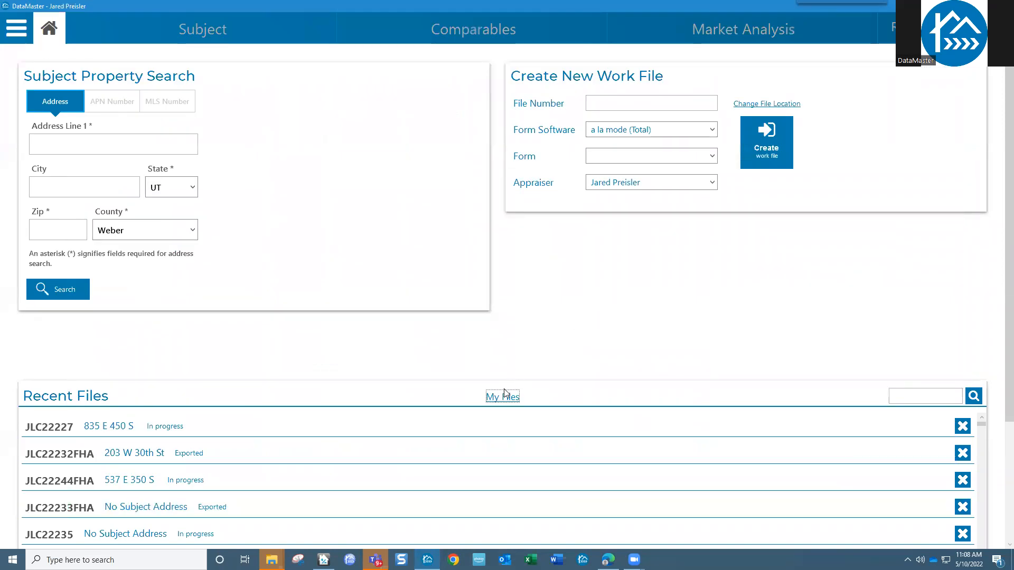
{"action": "left_click_drag", "start_coordinate": [999, 343], "coordinate": [998, 493]}
{"action": "scroll", "coordinate": [348, 409], "scroll_direction": "down", "scroll_amount": 5}
{"action": "scroll", "coordinate": [351, 409], "scroll_direction": "up", "scroll_amount": 10}
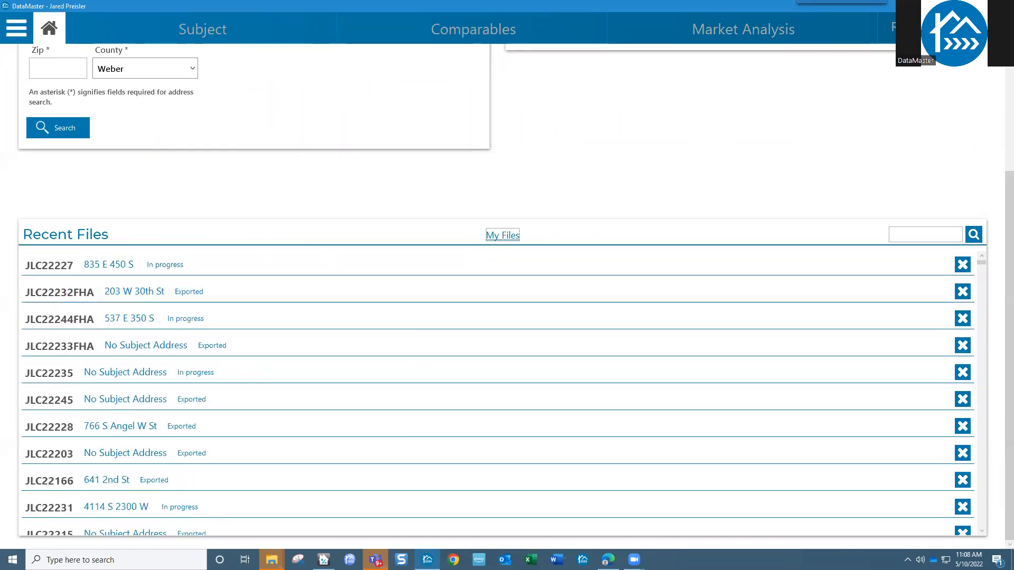
{"action": "scroll", "coordinate": [996, 338], "scroll_direction": "up", "scroll_amount": 3}
{"action": "left_click", "coordinate": [655, 102]}
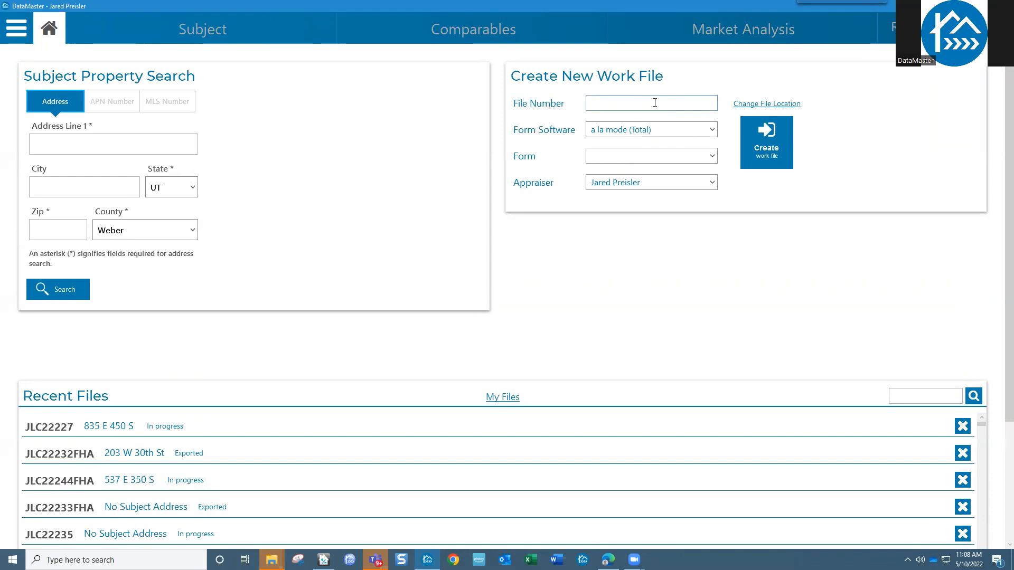
- Create work file number DemoFHA using the 1004 URAR - UAD form
{"action": "type", "text": "DemoF"}
{"action": "type", "text": "HA"}
{"action": "left_click", "coordinate": [635, 157]}
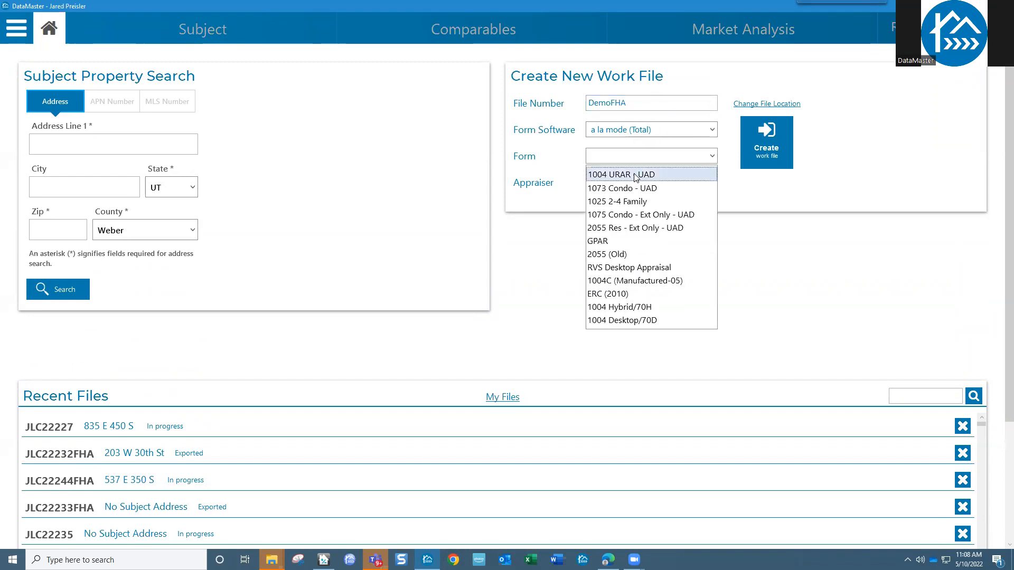
{"action": "left_click", "coordinate": [635, 174]}
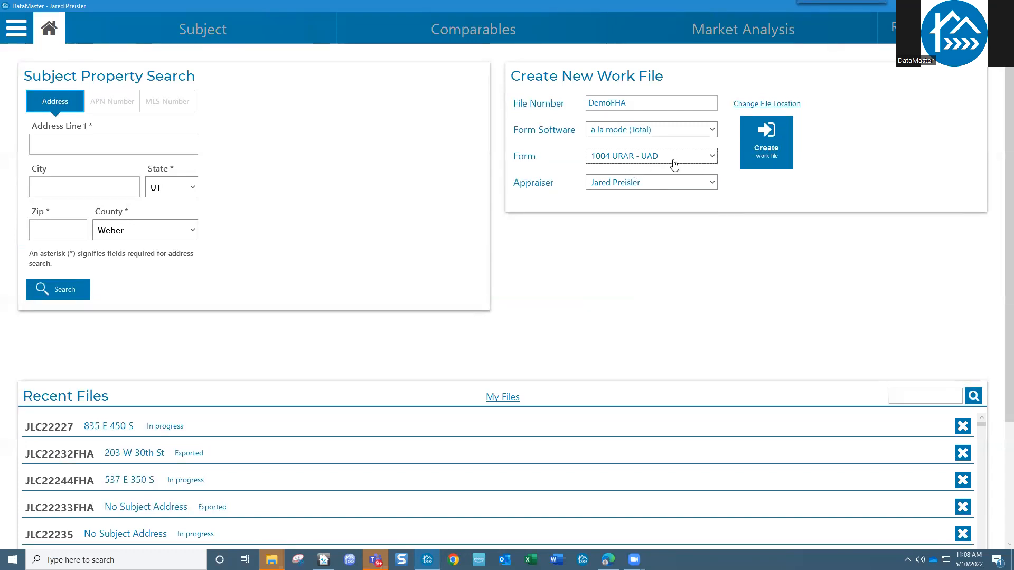
{"action": "left_click", "coordinate": [775, 149]}
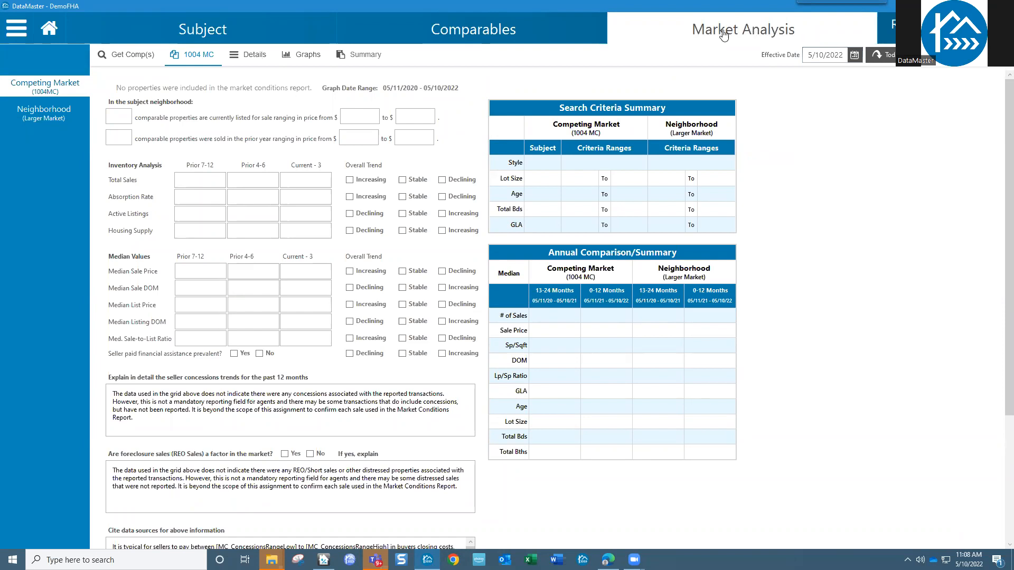
- Browse the Comparables, Subject and Market Analysis tabs, then open Get Comp(s) for Competing Market
{"action": "left_click", "coordinate": [543, 37]}
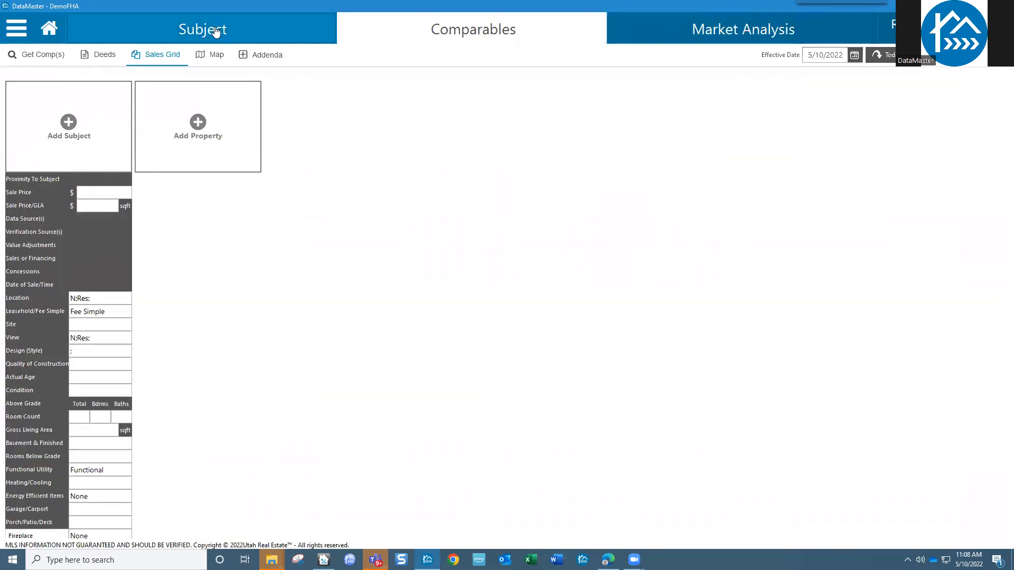
{"action": "left_click", "coordinate": [216, 32]}
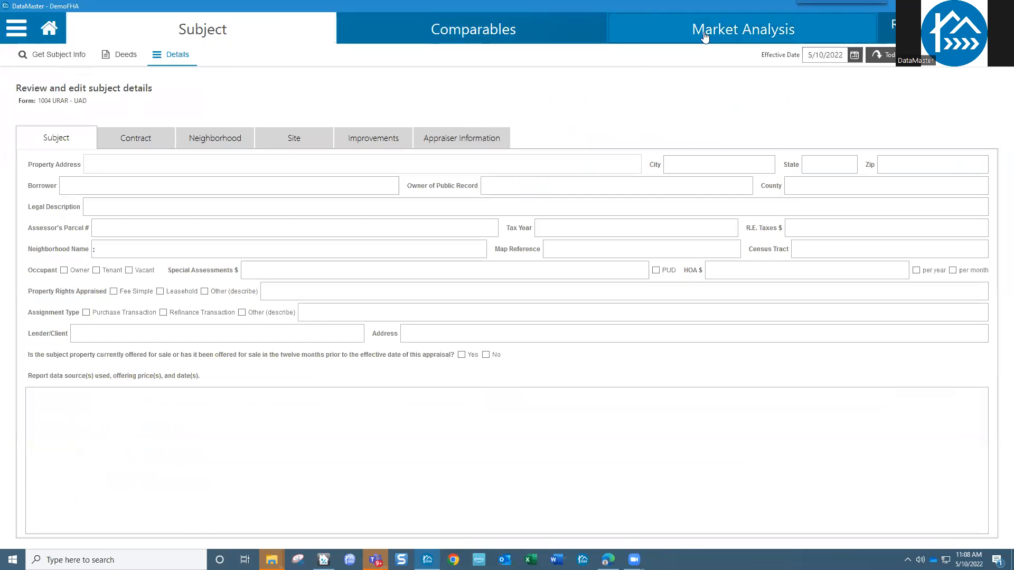
{"action": "left_click", "coordinate": [705, 37]}
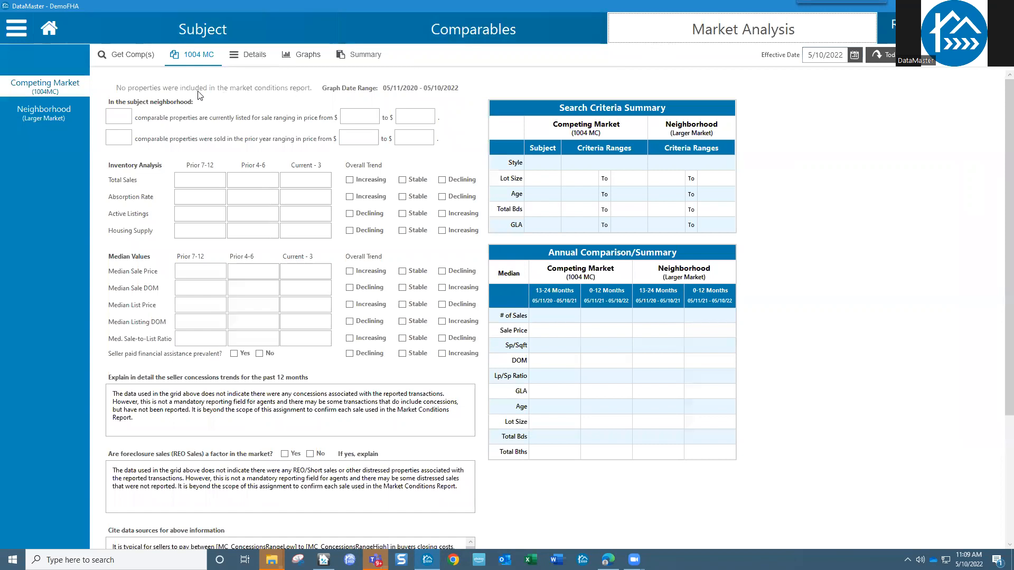
{"action": "left_click", "coordinate": [63, 88]}
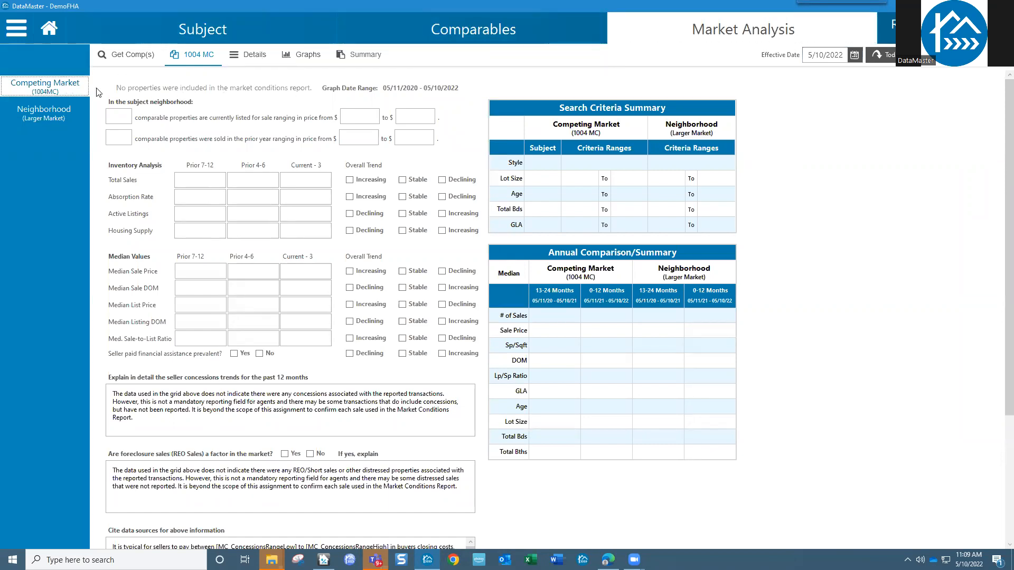
{"action": "left_click", "coordinate": [132, 57]}
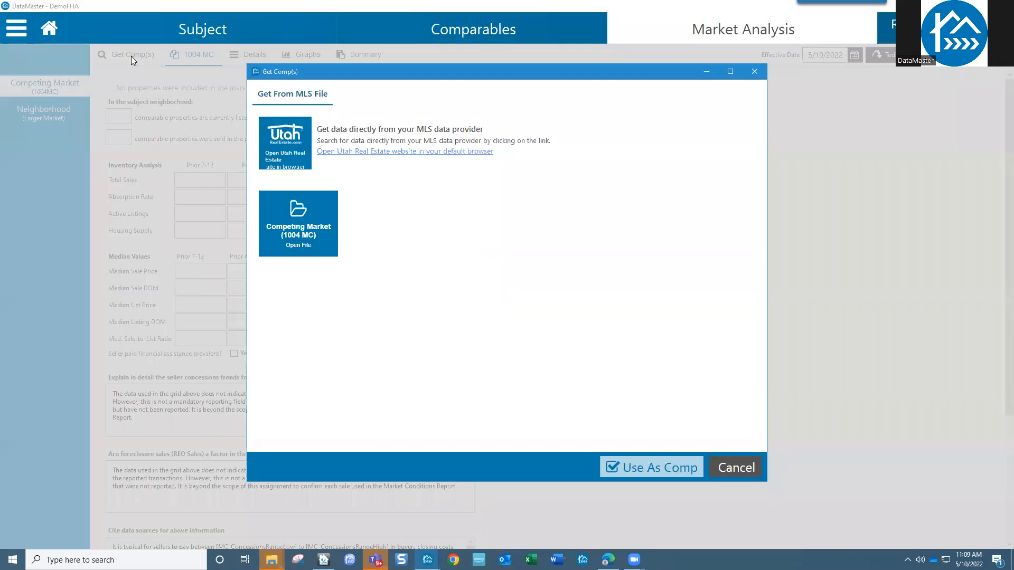
- Load JLC22232mc.wfr from S:\2022 Order-REPC-CntyRds\DataMaster Demo as the competing market file
{"action": "left_click", "coordinate": [297, 226]}
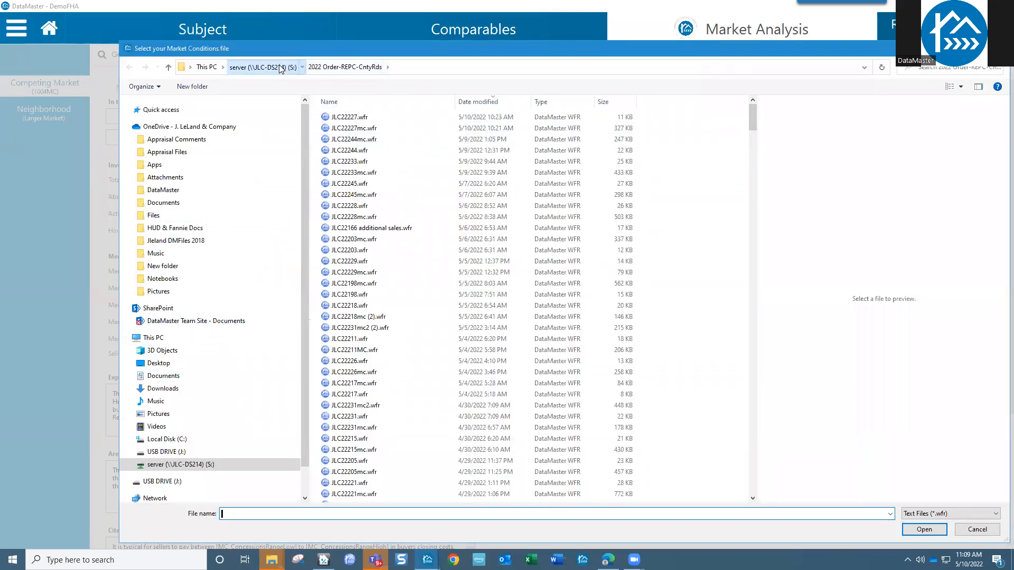
{"action": "left_click", "coordinate": [263, 68]}
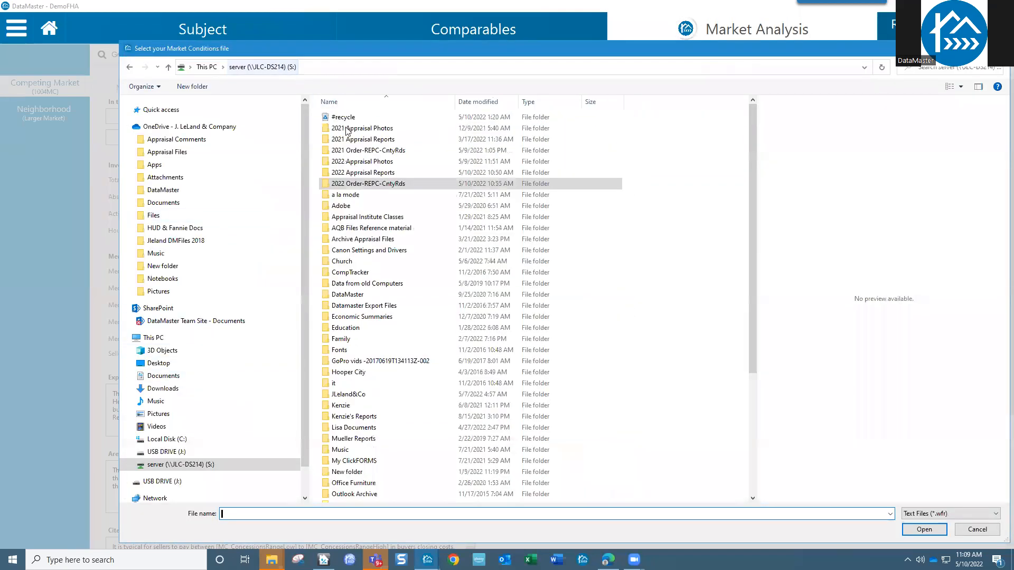
{"action": "double_click", "coordinate": [376, 185]}
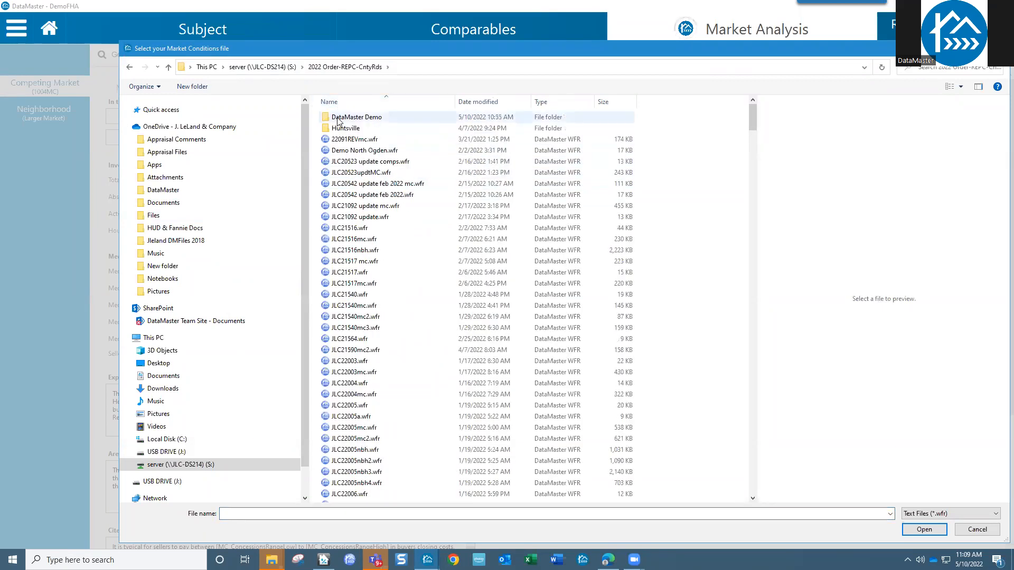
{"action": "double_click", "coordinate": [341, 121]}
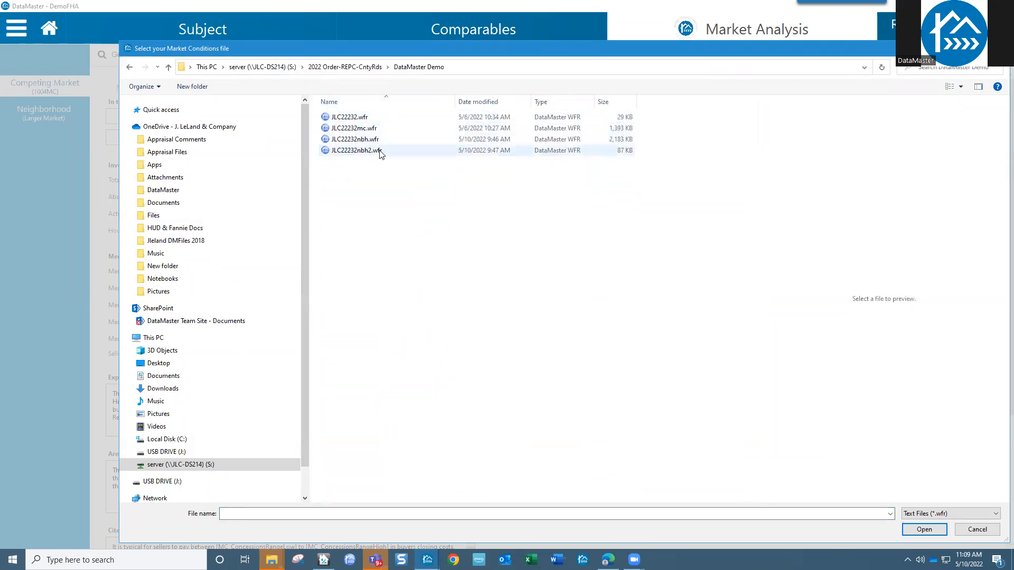
{"action": "left_click", "coordinate": [378, 129]}
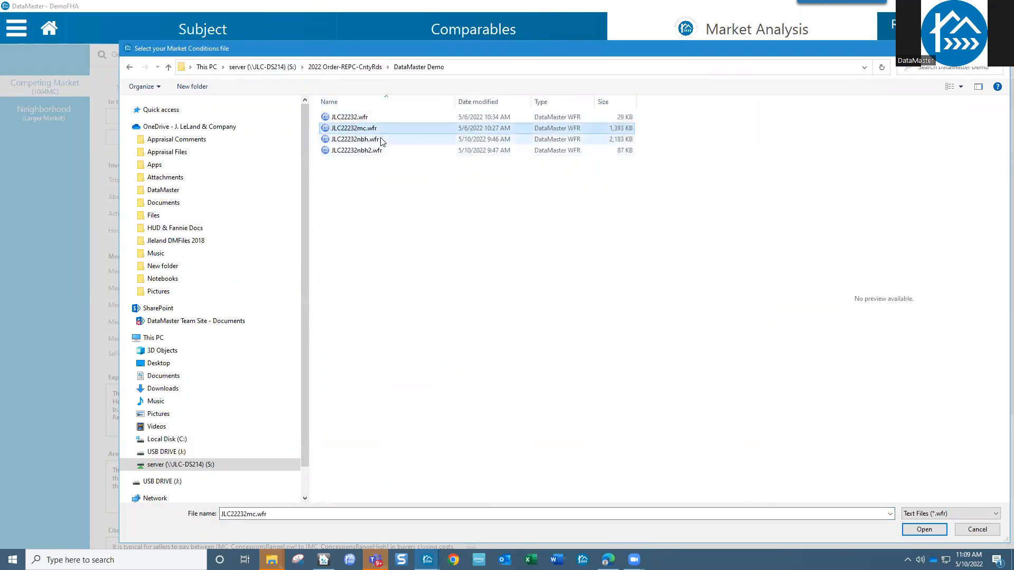
{"action": "left_click", "coordinate": [923, 529]}
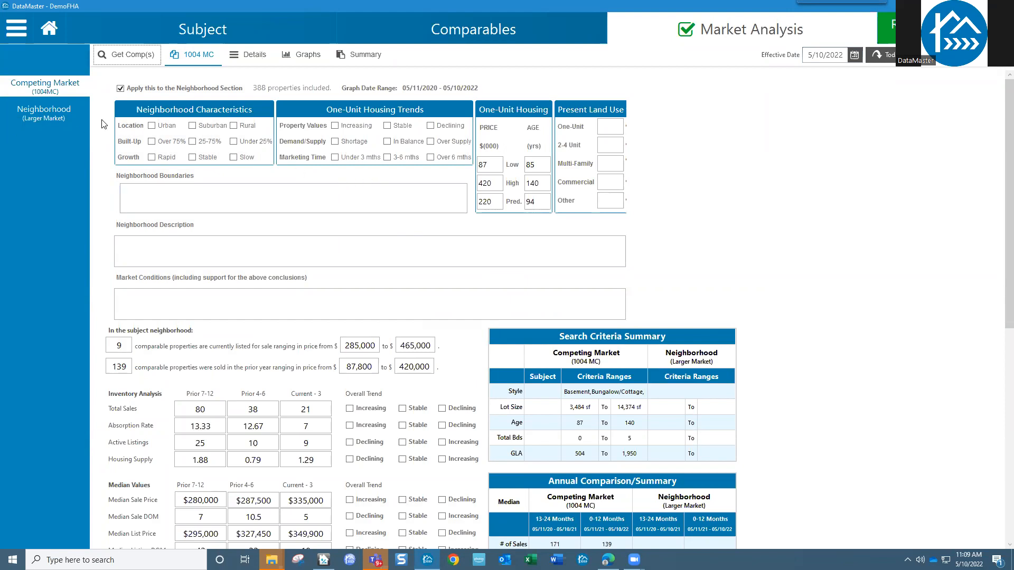
{"action": "left_click", "coordinate": [54, 115]}
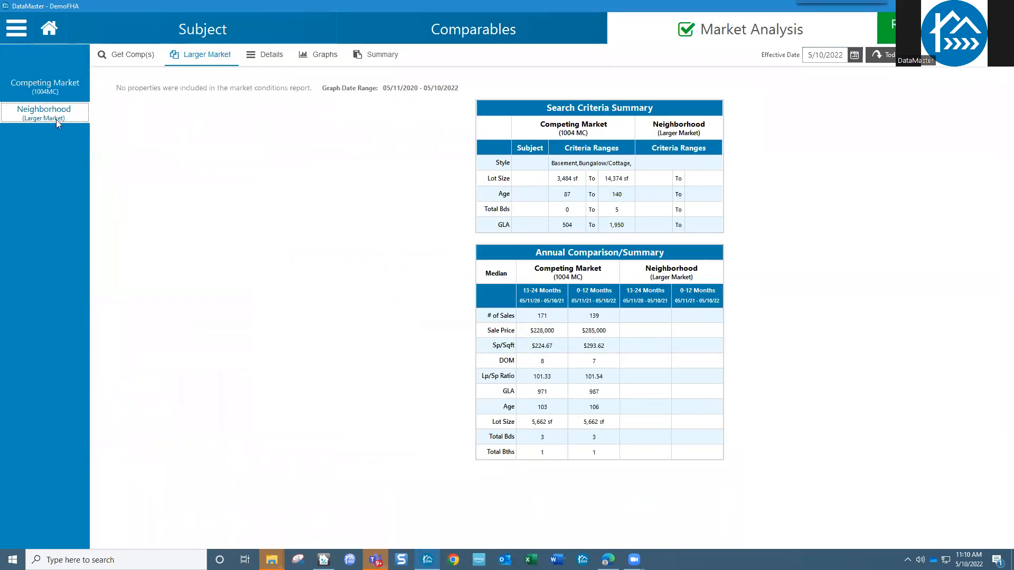
- Load JLC22232nbh.wfr as the Neighborhood (Larger Market) data, giving 600 properties
{"action": "left_click", "coordinate": [50, 89]}
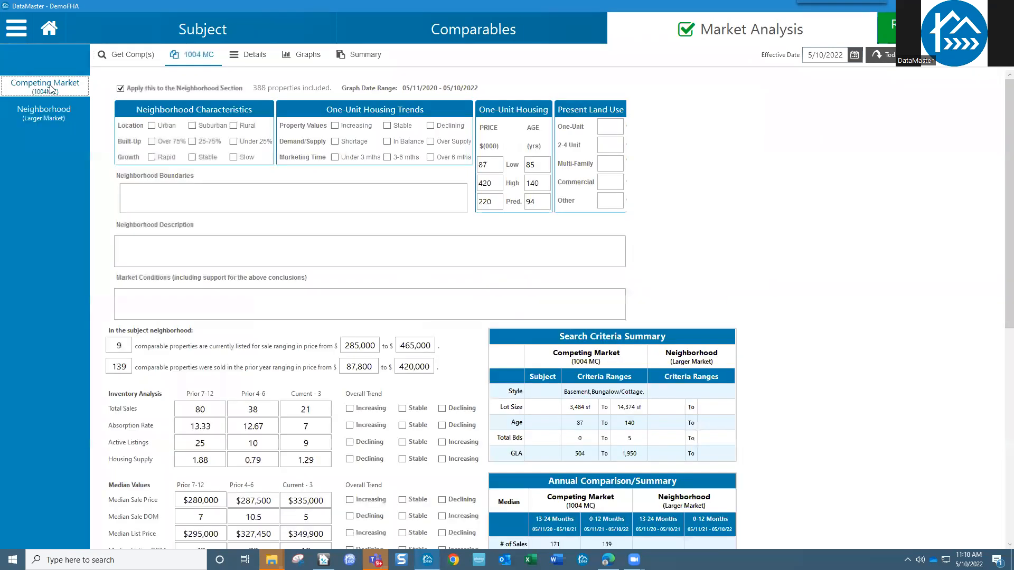
{"action": "left_click", "coordinate": [46, 112]}
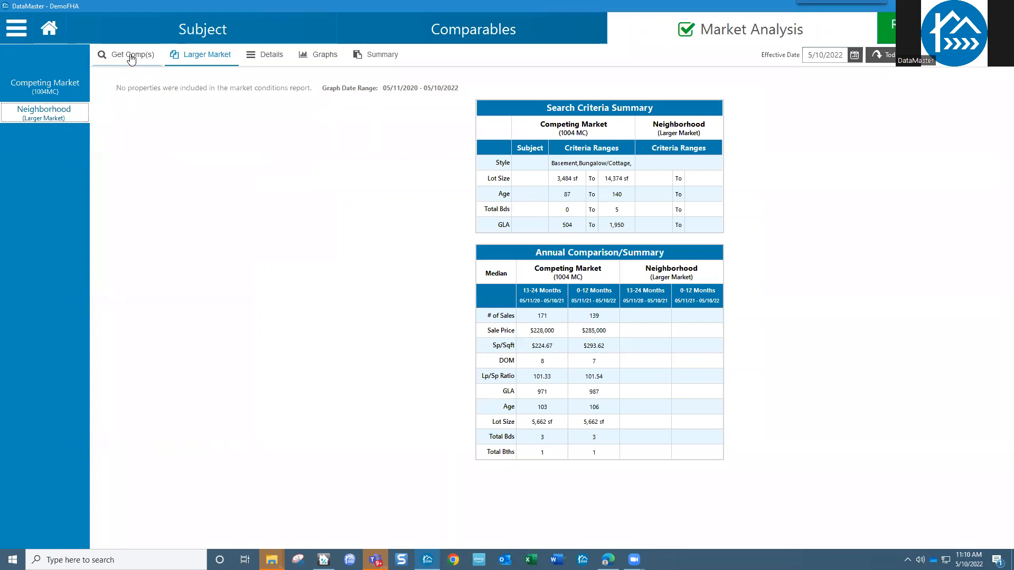
{"action": "left_click", "coordinate": [132, 56]}
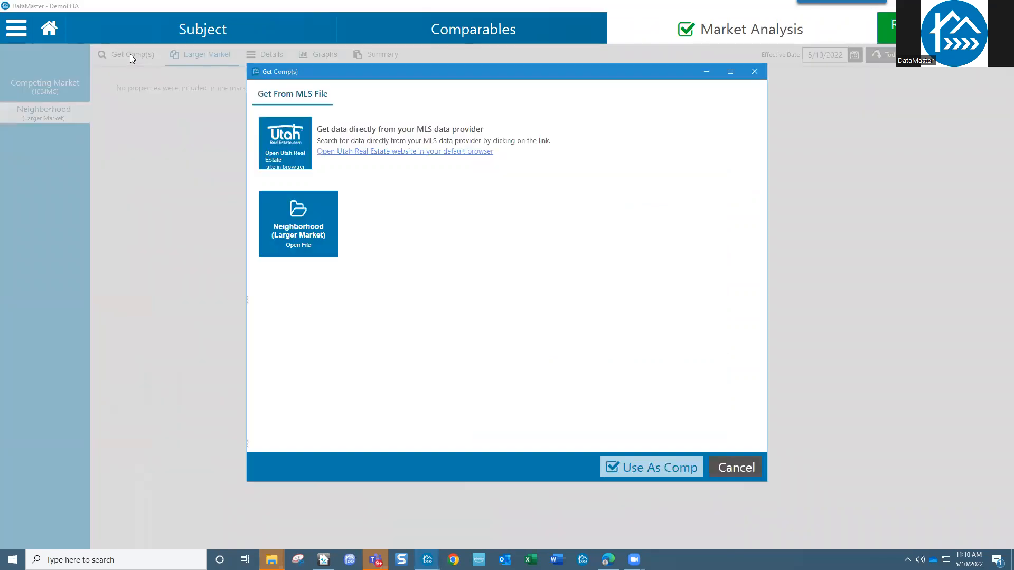
{"action": "left_click", "coordinate": [298, 224]}
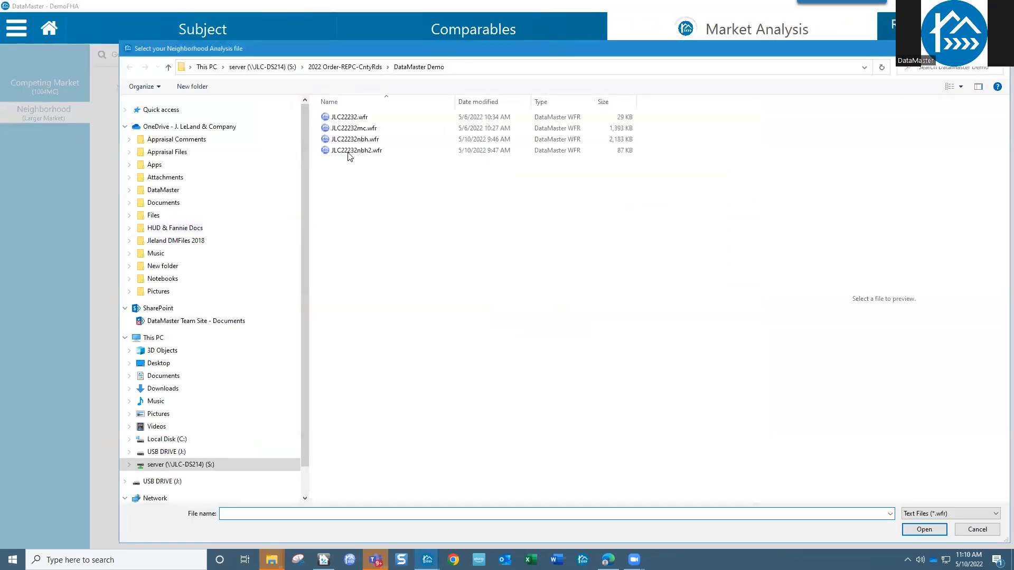
{"action": "left_click", "coordinate": [353, 139]}
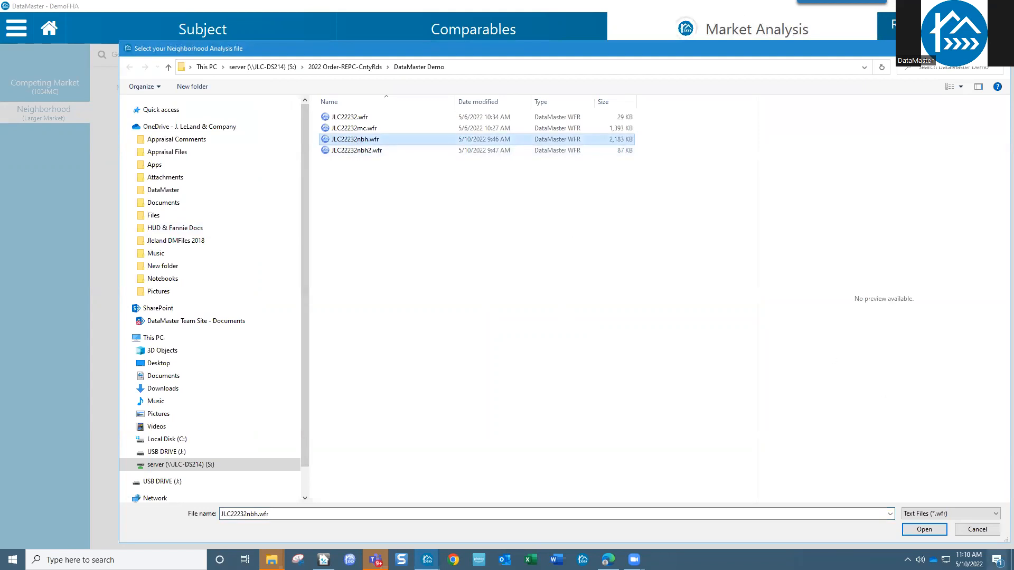
{"action": "left_click", "coordinate": [924, 529]}
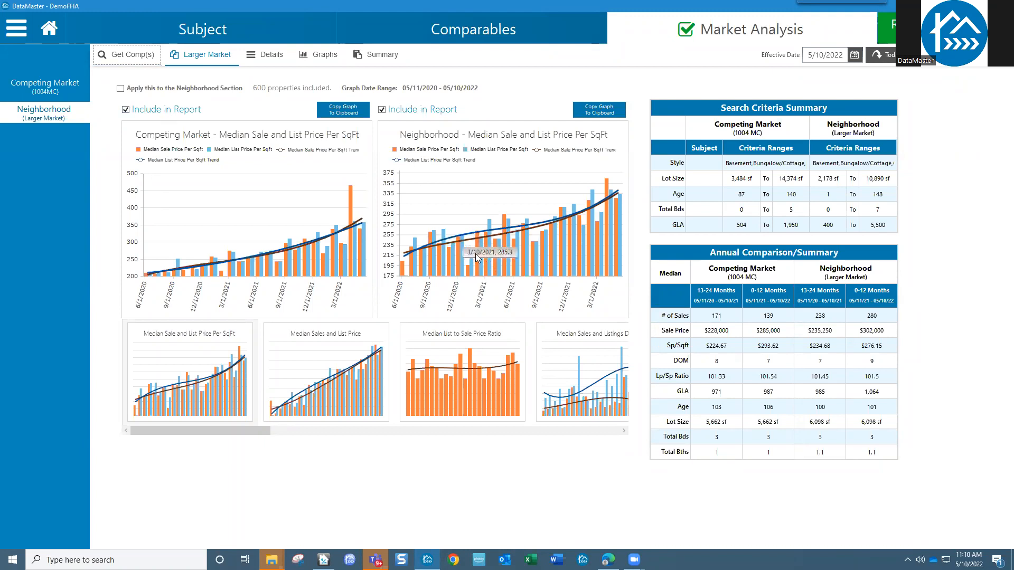
{"action": "left_click", "coordinate": [124, 59]}
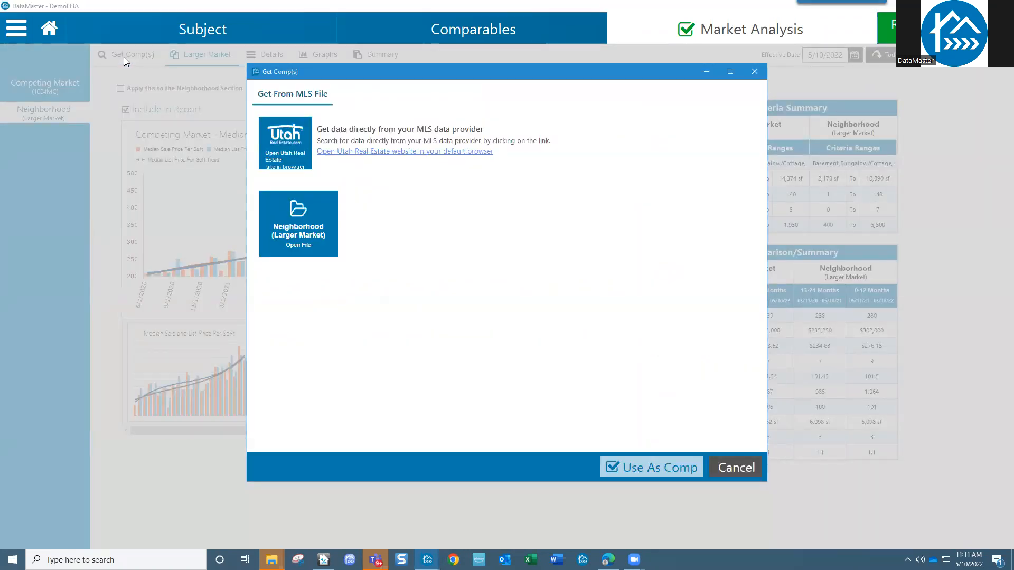
- Append JLC22232nbh2.wfr to the neighborhood data and view the 624 individual listings
{"action": "left_click", "coordinate": [311, 239]}
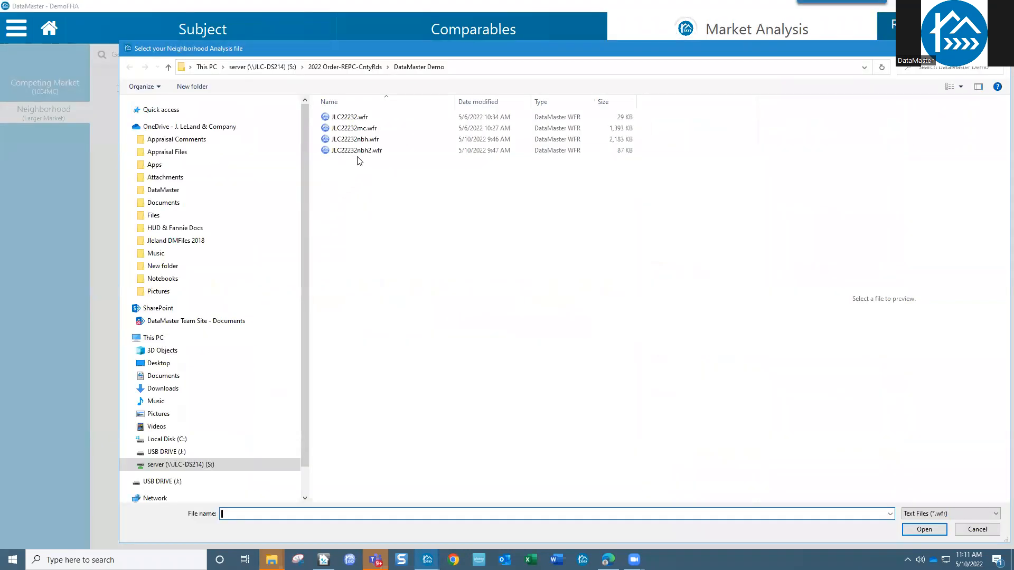
{"action": "left_click", "coordinate": [361, 151]}
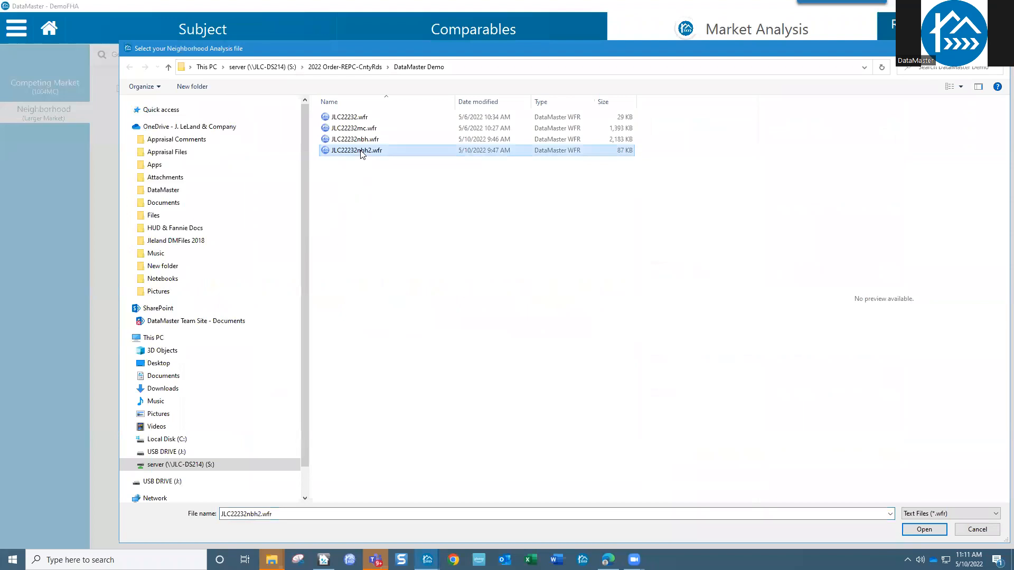
{"action": "left_click", "coordinate": [933, 531]}
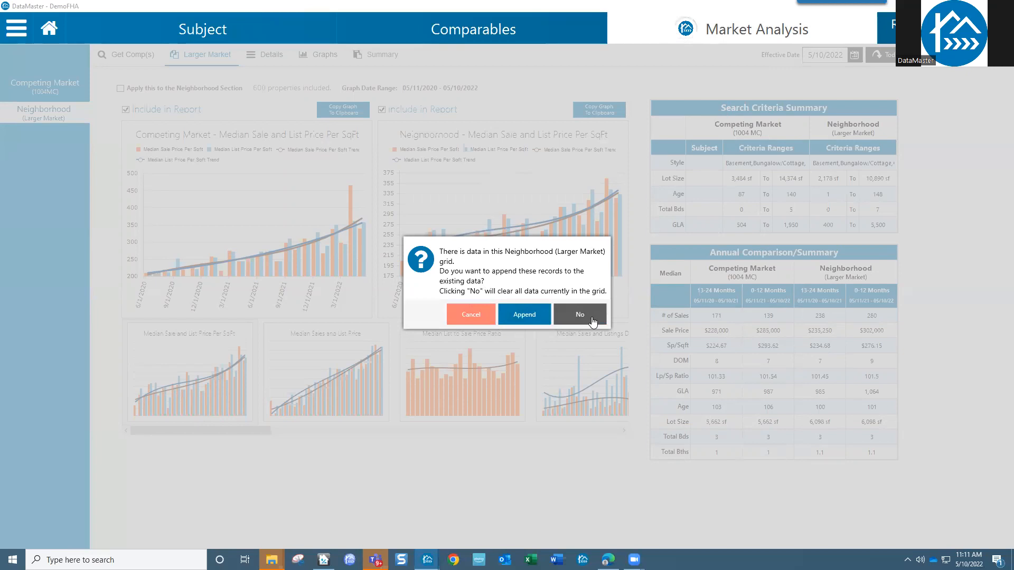
{"action": "left_click", "coordinate": [524, 315]}
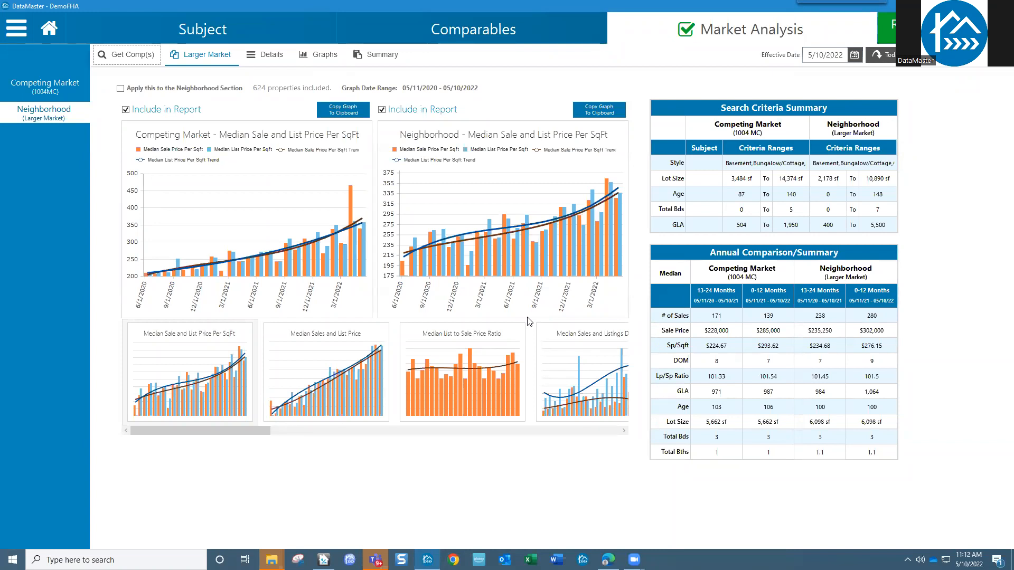
{"action": "left_click", "coordinate": [269, 57]}
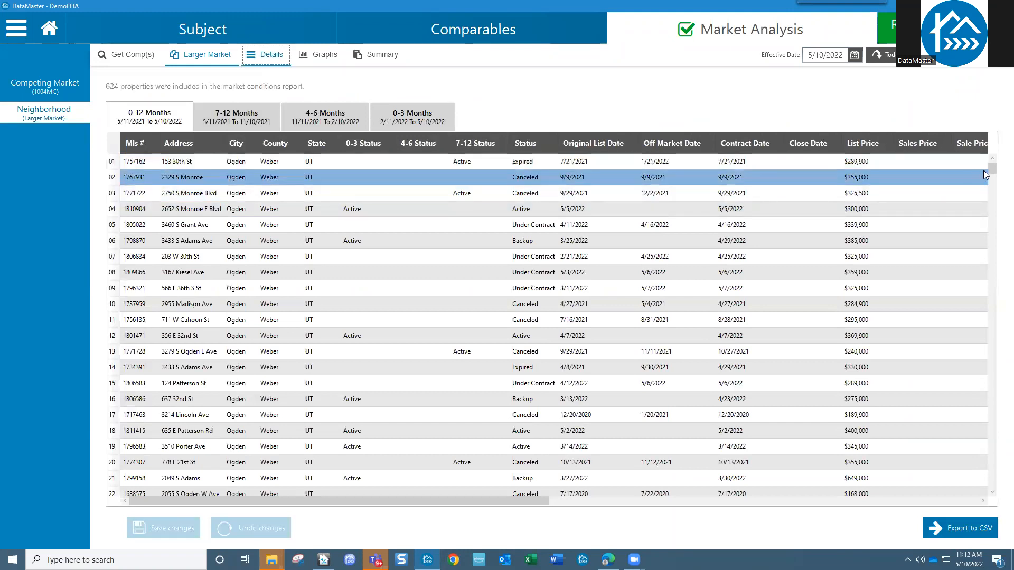
{"action": "left_click_drag", "start_coordinate": [991, 173], "coordinate": [992, 228]}
{"action": "scroll", "coordinate": [777, 479], "scroll_direction": "down", "scroll_amount": 13}
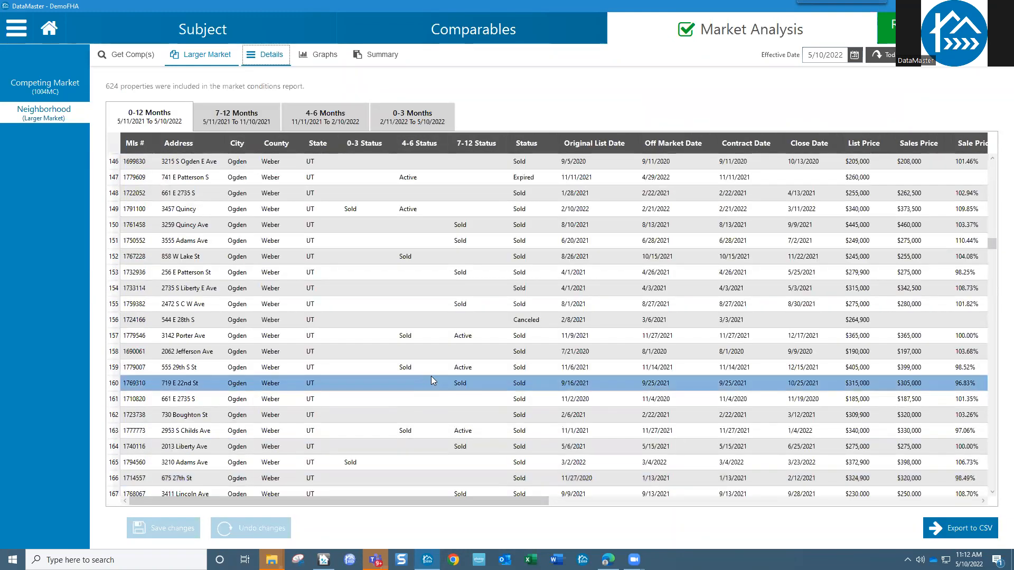
{"action": "scroll", "coordinate": [431, 376], "scroll_direction": "down", "scroll_amount": 1}
{"action": "scroll", "coordinate": [539, 400], "scroll_direction": "down", "scroll_amount": 8}
{"action": "scroll", "coordinate": [541, 402], "scroll_direction": "up", "scroll_amount": 9}
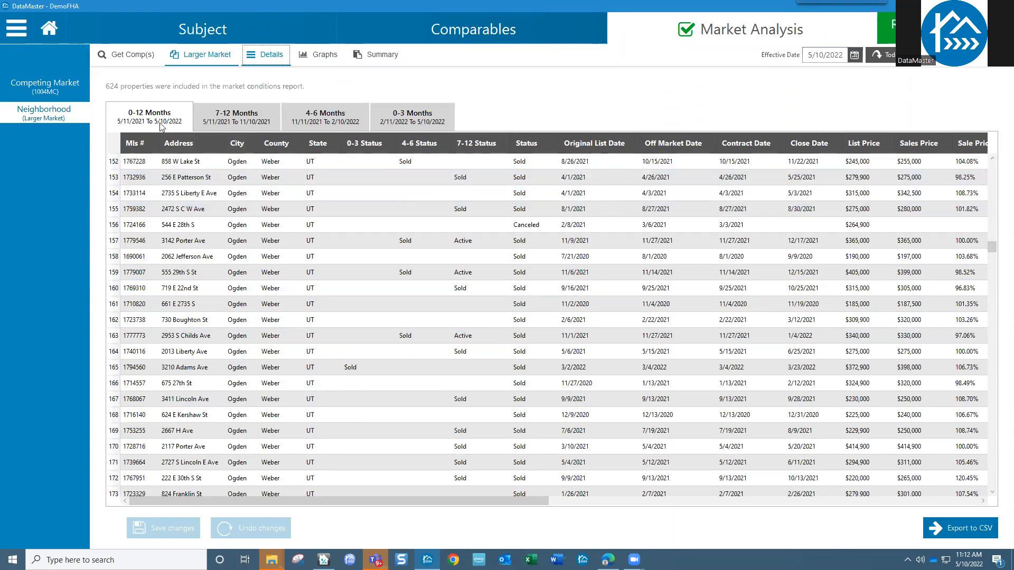
{"action": "left_click", "coordinate": [380, 126]}
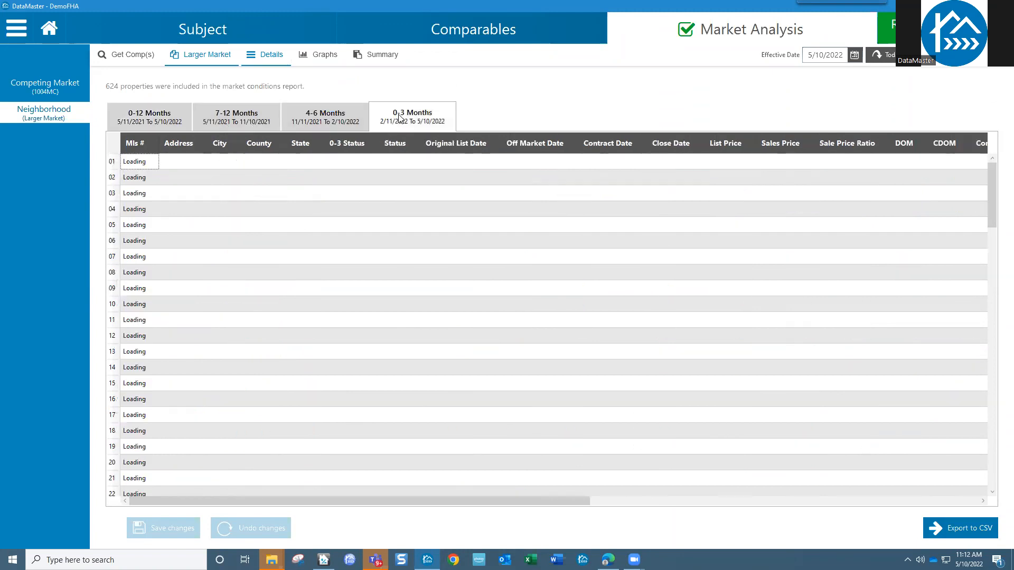
{"action": "left_click", "coordinate": [346, 121]}
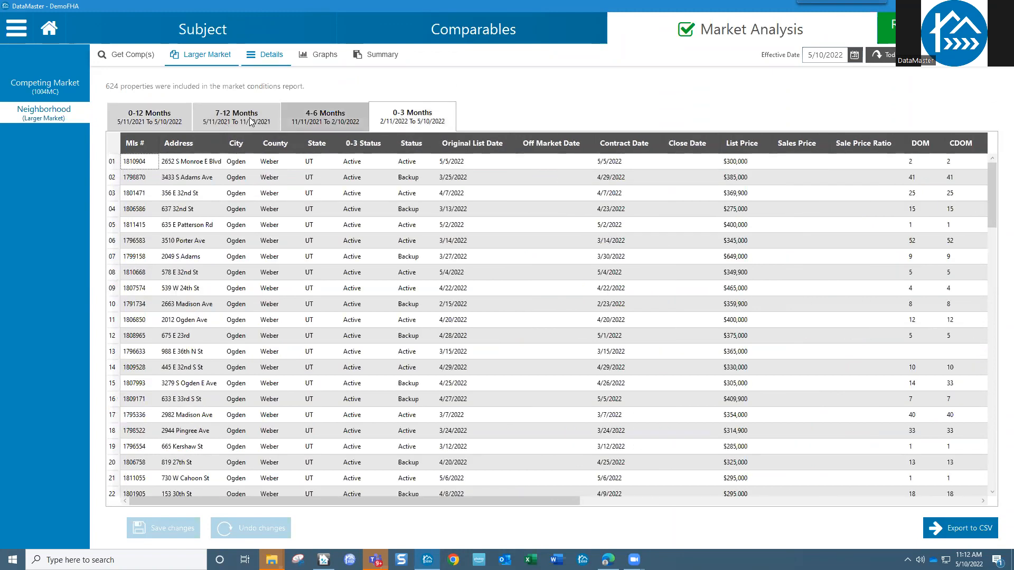
{"action": "left_click", "coordinate": [221, 117]}
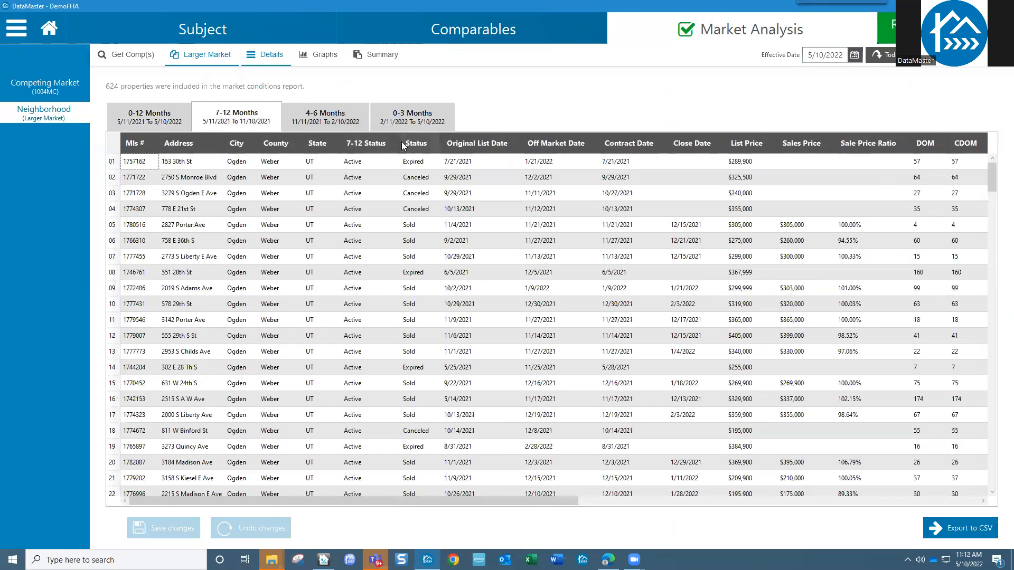
{"action": "left_click", "coordinate": [130, 118]}
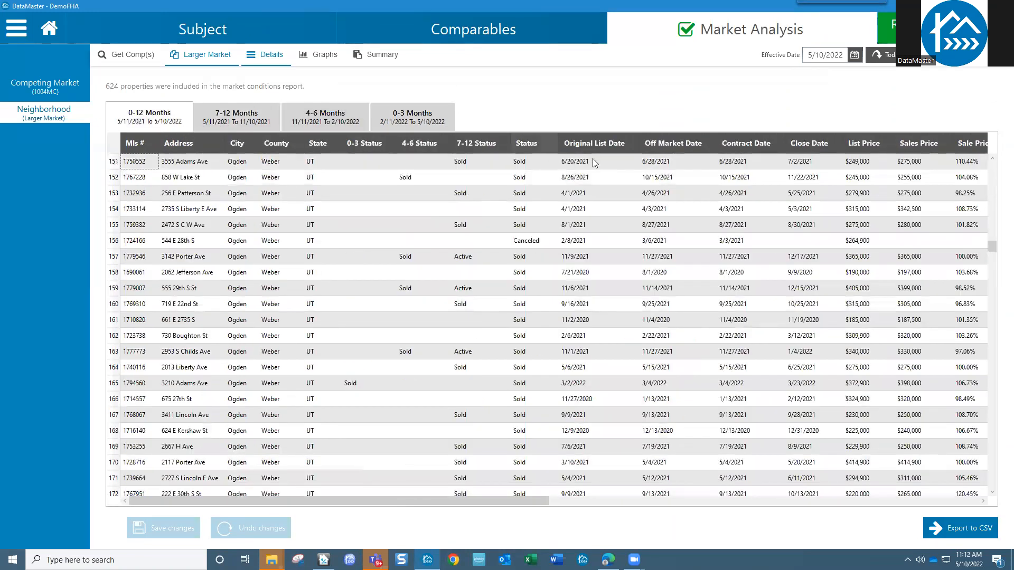
{"action": "left_click_drag", "start_coordinate": [793, 142], "coordinate": [722, 147]}
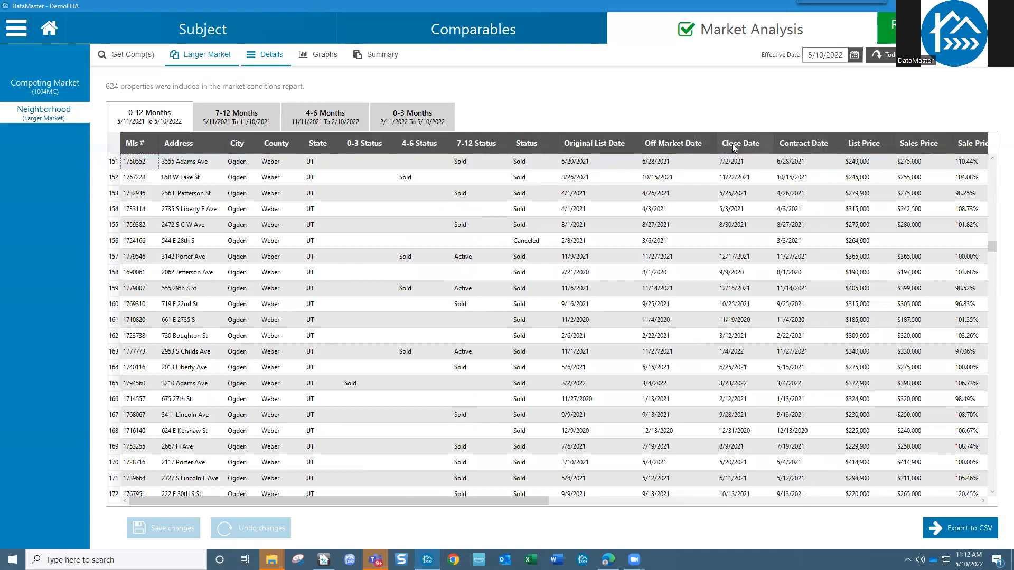
- Sort the 0-12 Months listings by Close Date, then Mls #, finally by Address ascending
{"action": "left_click", "coordinate": [733, 148]}
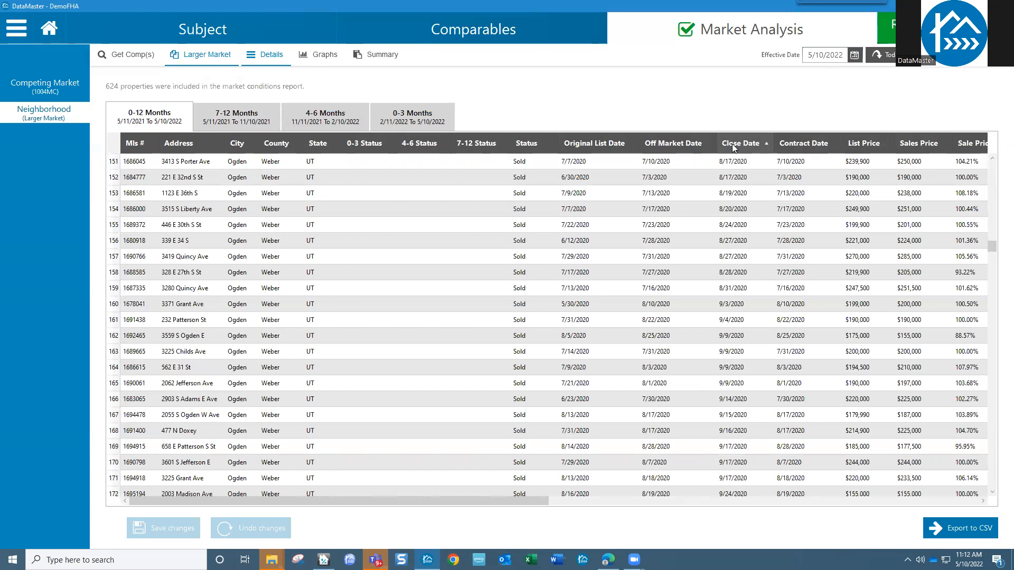
{"action": "left_click_drag", "start_coordinate": [994, 252], "coordinate": [991, 165]}
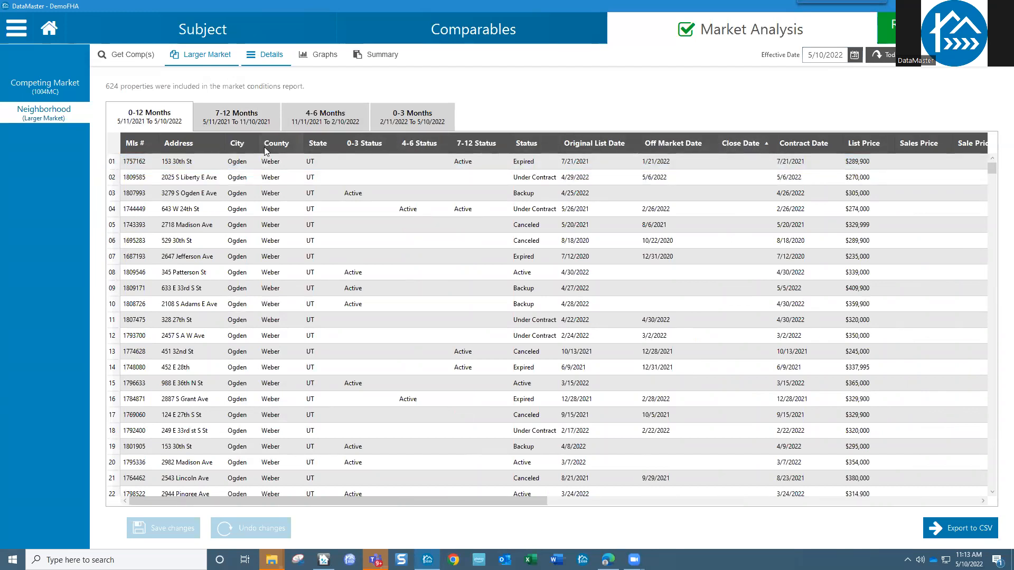
{"action": "left_click", "coordinate": [130, 143]}
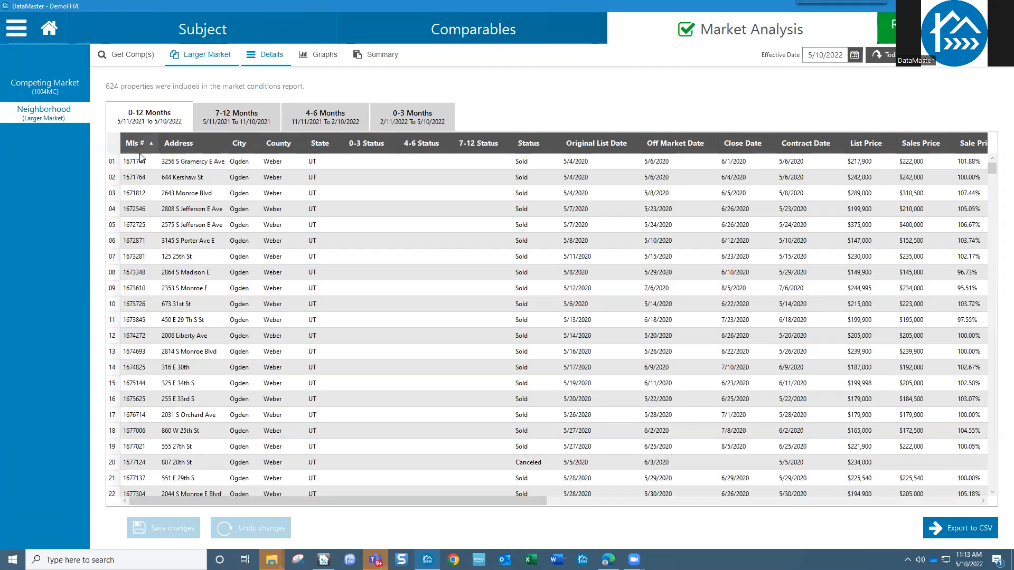
{"action": "left_click", "coordinate": [181, 144]}
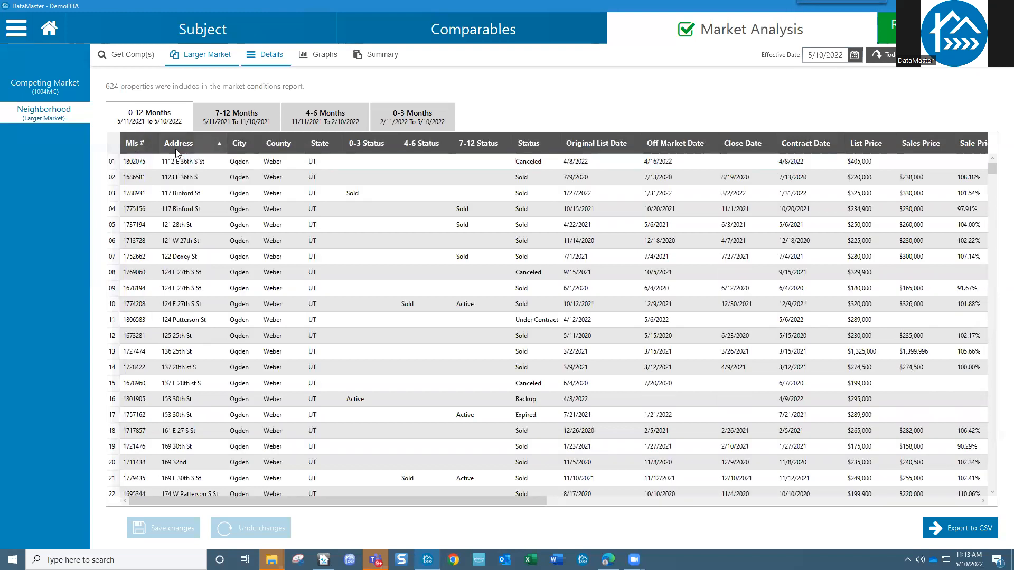
{"action": "left_click", "coordinate": [180, 272]}
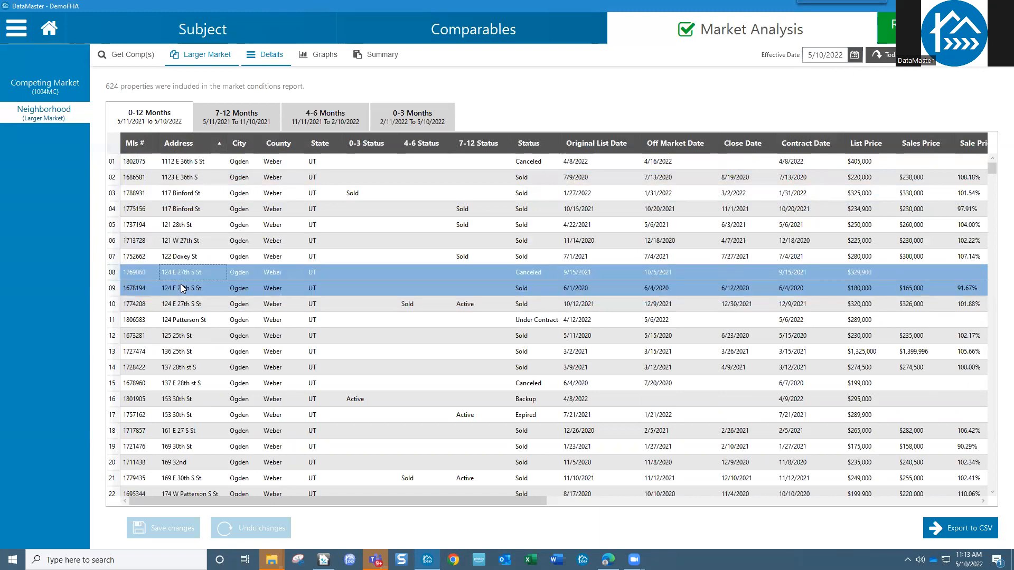
{"action": "left_click", "coordinate": [183, 305]}
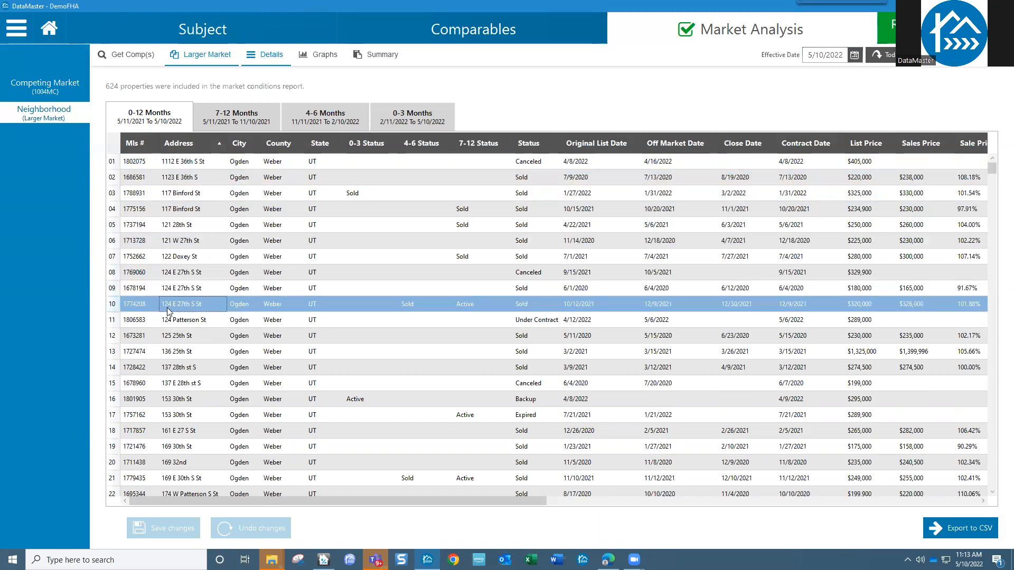
{"action": "left_click", "coordinate": [142, 276]}
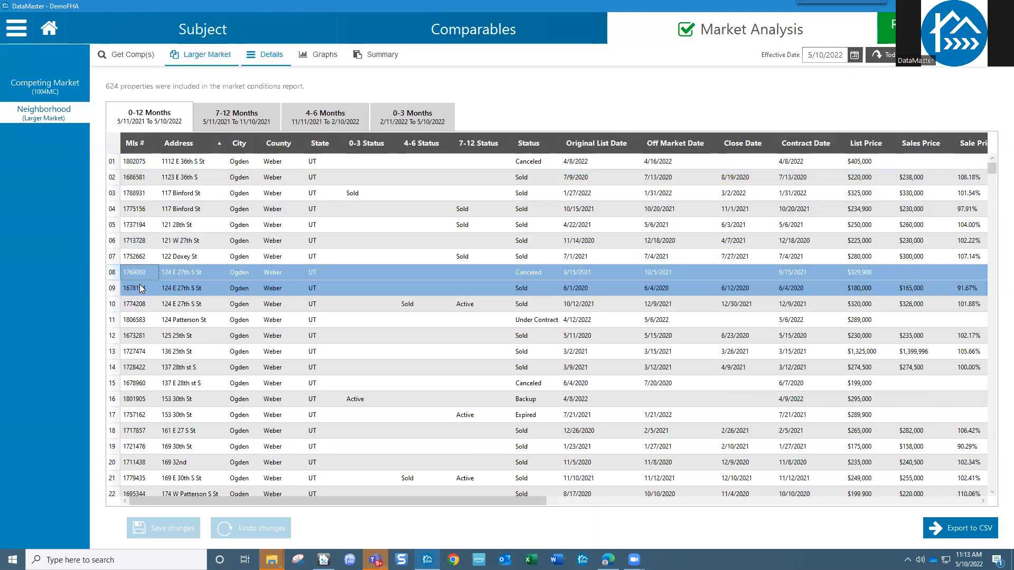
{"action": "left_click", "coordinate": [142, 290]}
{"action": "left_click", "coordinate": [140, 305]}
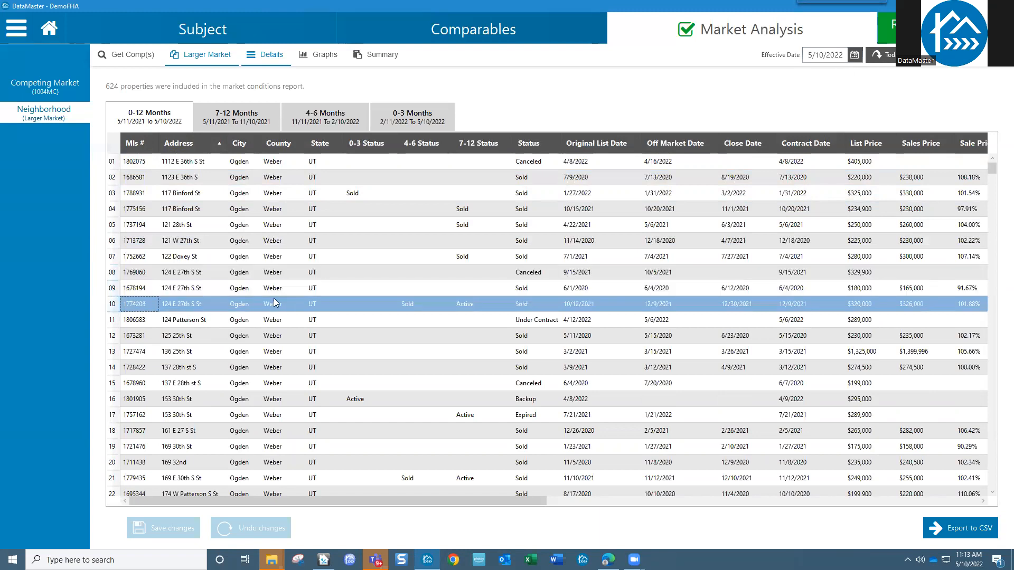
{"action": "left_click", "coordinate": [158, 275]}
- Select listings 1769060, 1678194 and 1774208 in pairs to compare the duplicate entries
{"action": "left_click_drag", "start_coordinate": [526, 278], "coordinate": [567, 288]}
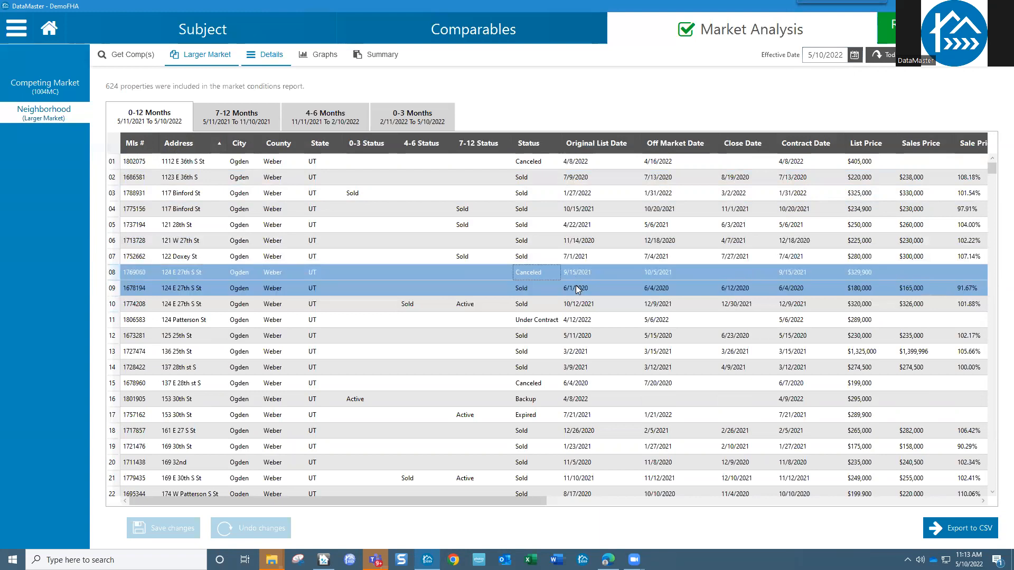
{"action": "left_click", "coordinate": [212, 290]}
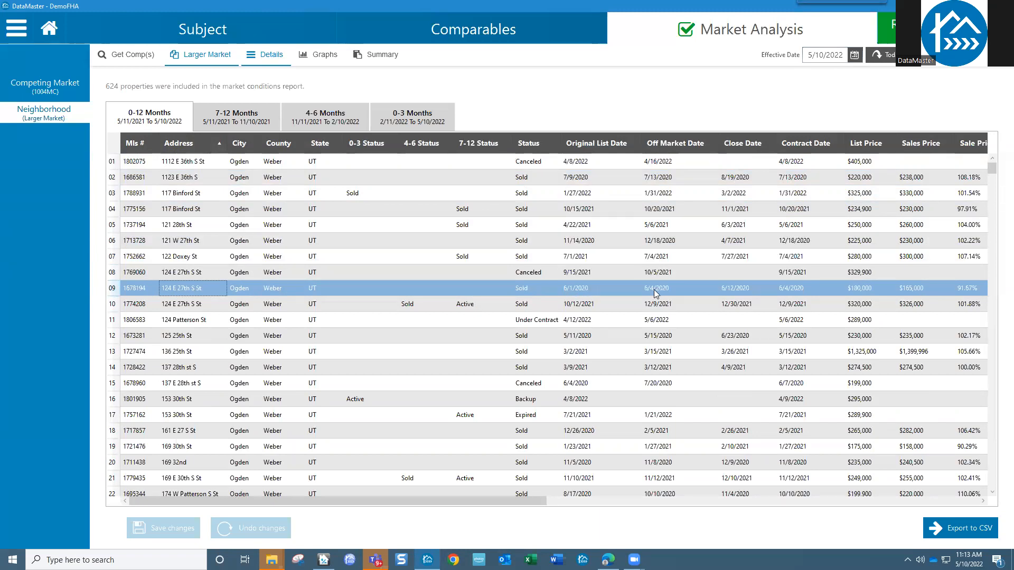
{"action": "left_click", "coordinate": [584, 306]}
{"action": "left_click_drag", "start_coordinate": [584, 307], "coordinate": [585, 293]}
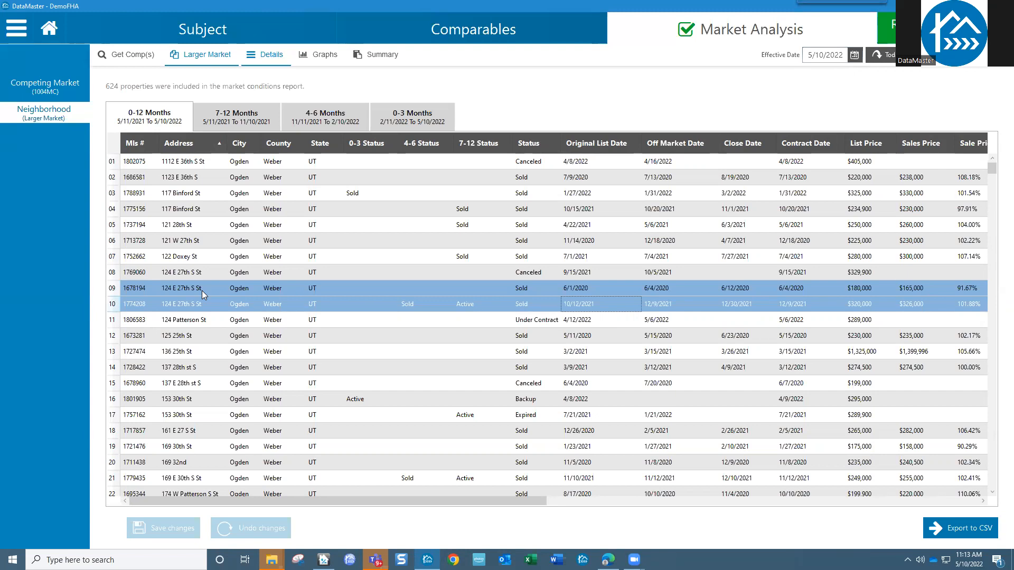
{"action": "left_click", "coordinate": [206, 402]}
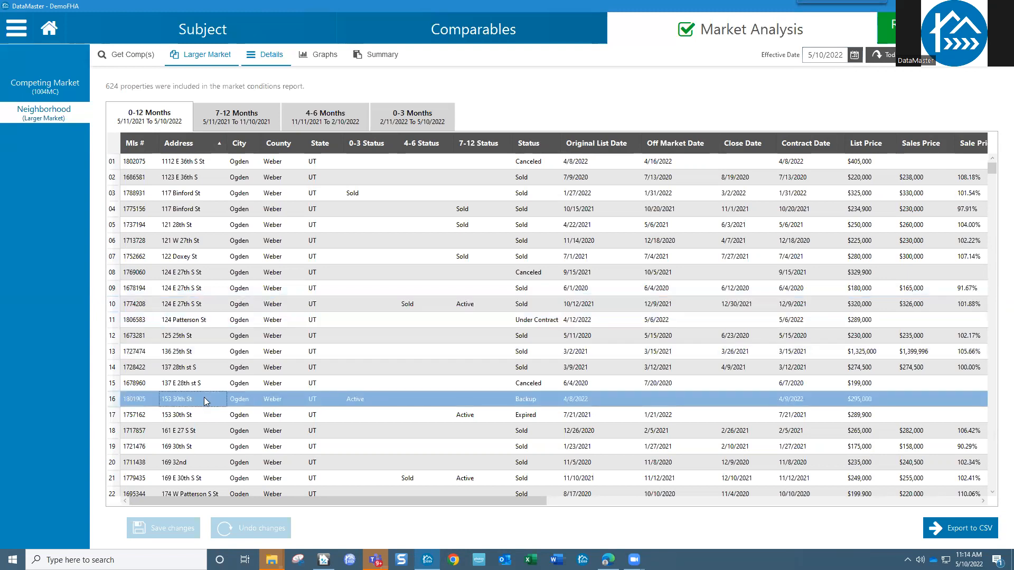
{"action": "left_click", "coordinate": [207, 418]}
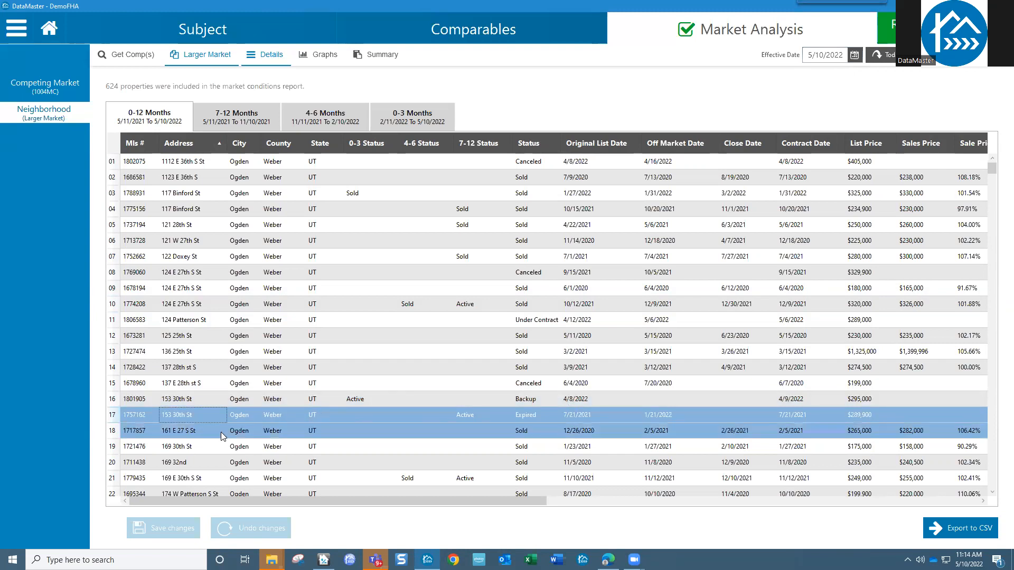
{"action": "scroll", "coordinate": [221, 432], "scroll_direction": "down", "scroll_amount": 4}
{"action": "scroll", "coordinate": [231, 421], "scroll_direction": "up", "scroll_amount": 4}
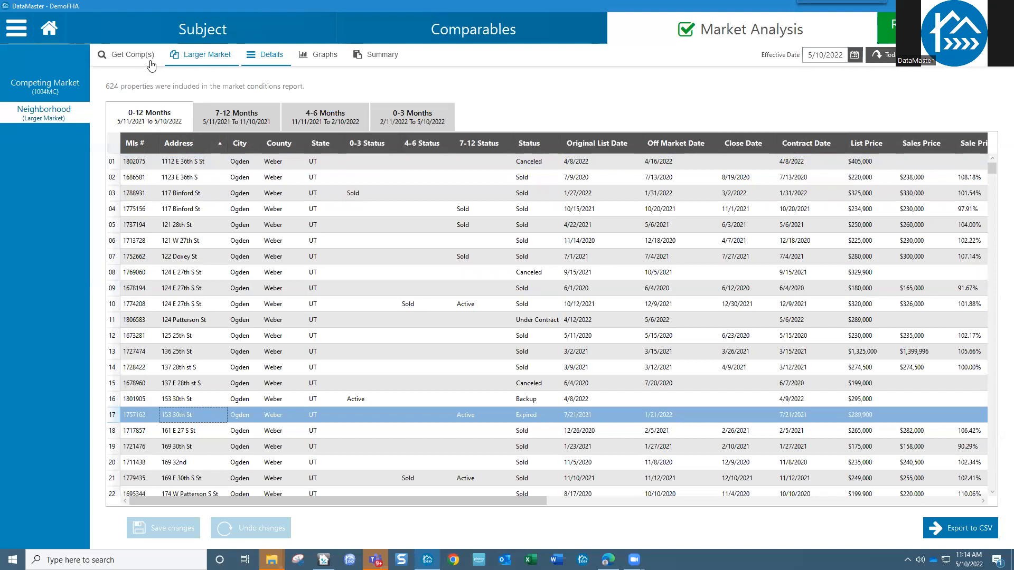
{"action": "left_click", "coordinate": [47, 85]}
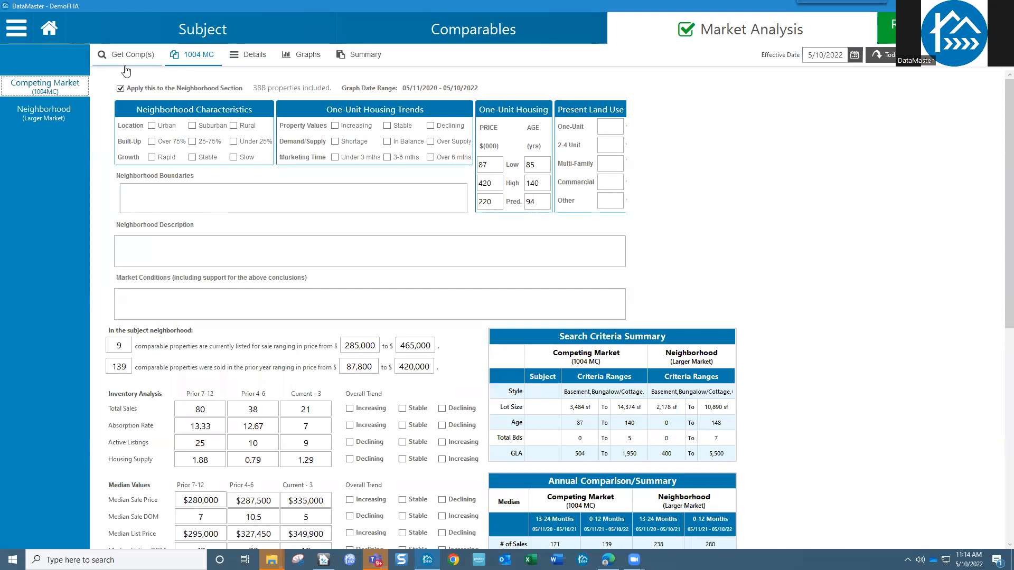
- Pass through Neighborhood and Competing Market, ending on the empty Subject Details page
{"action": "left_click", "coordinate": [57, 108]}
{"action": "left_click", "coordinate": [59, 87]}
{"action": "left_click", "coordinate": [226, 35]}
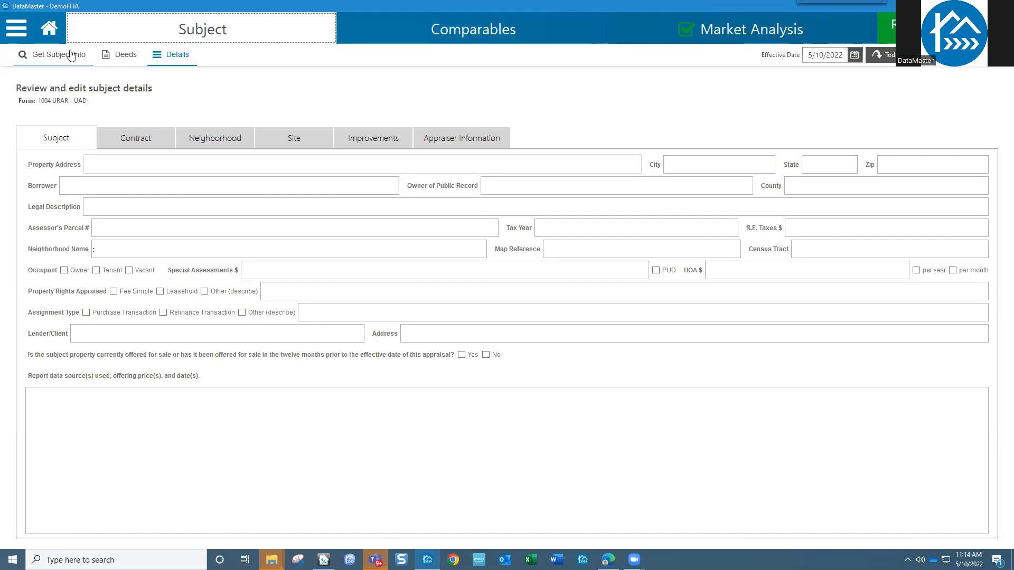
{"action": "left_click", "coordinate": [61, 55]}
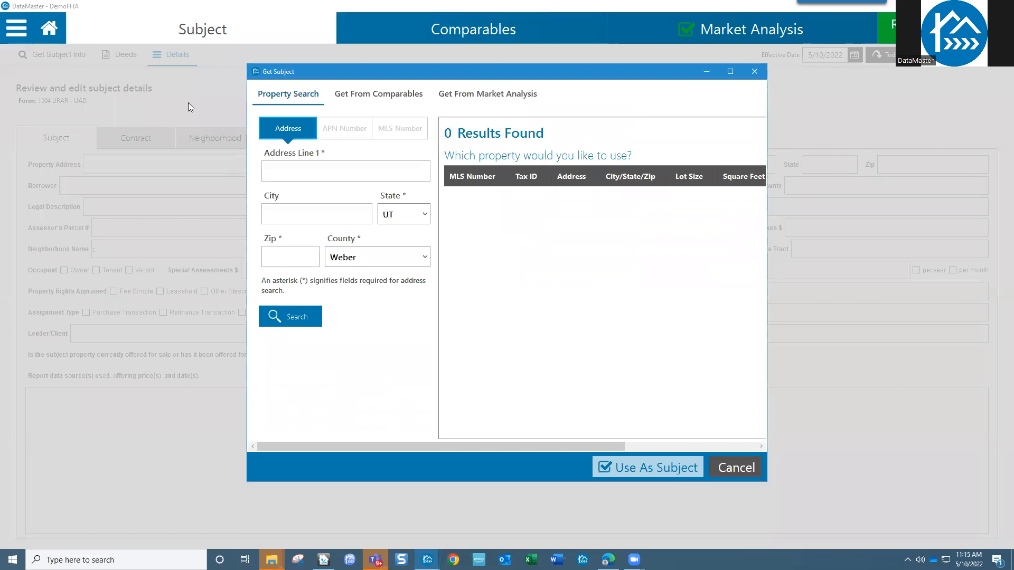
{"action": "left_click", "coordinate": [335, 131]}
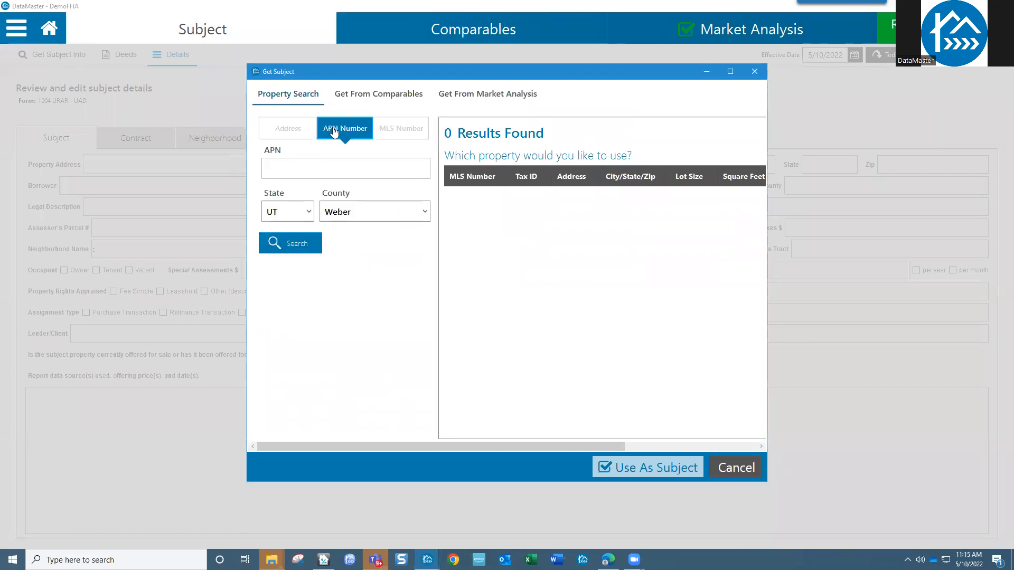
{"action": "left_click", "coordinate": [401, 133]}
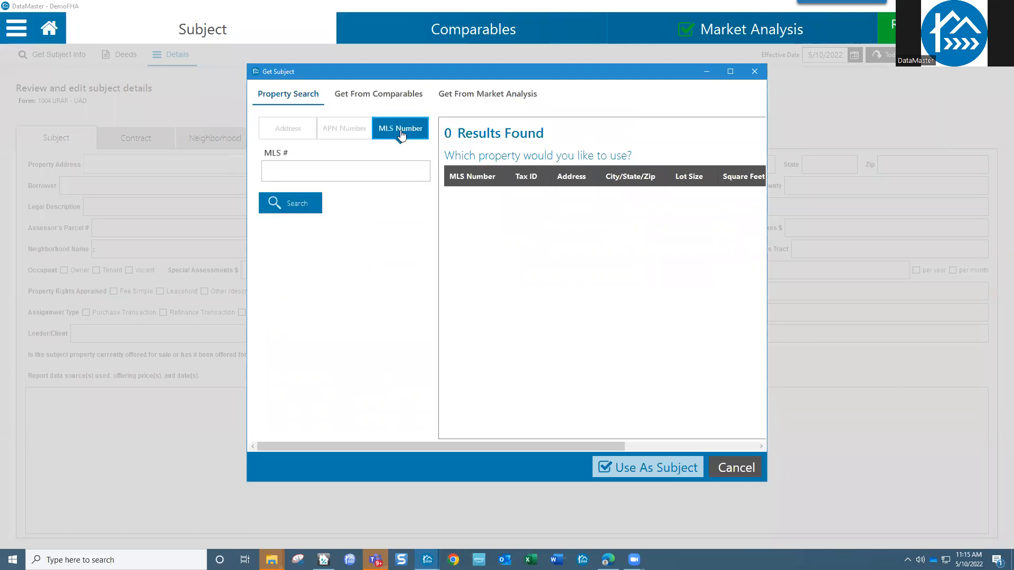
{"action": "left_click", "coordinate": [294, 132]}
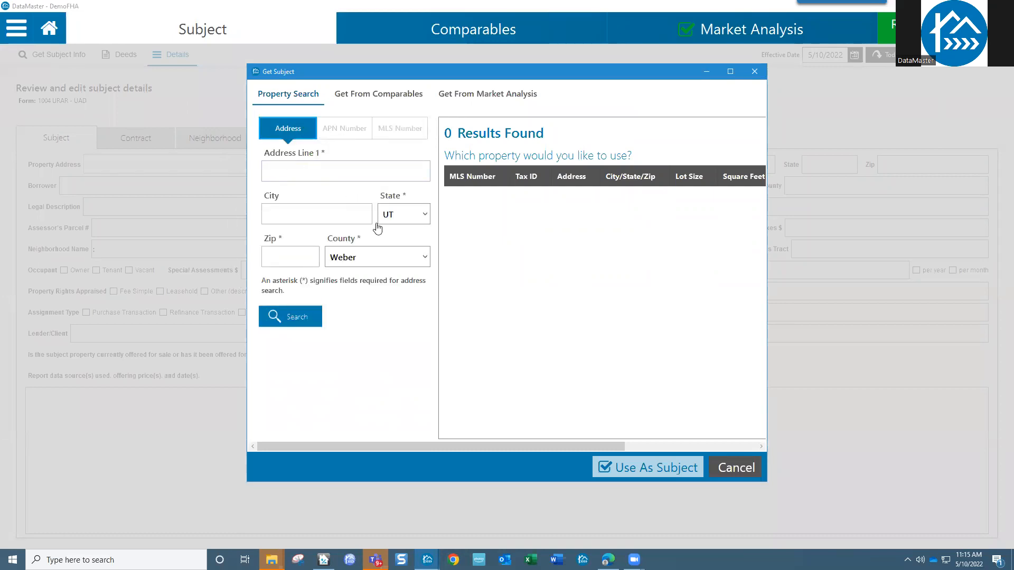
{"action": "left_click", "coordinate": [735, 468]}
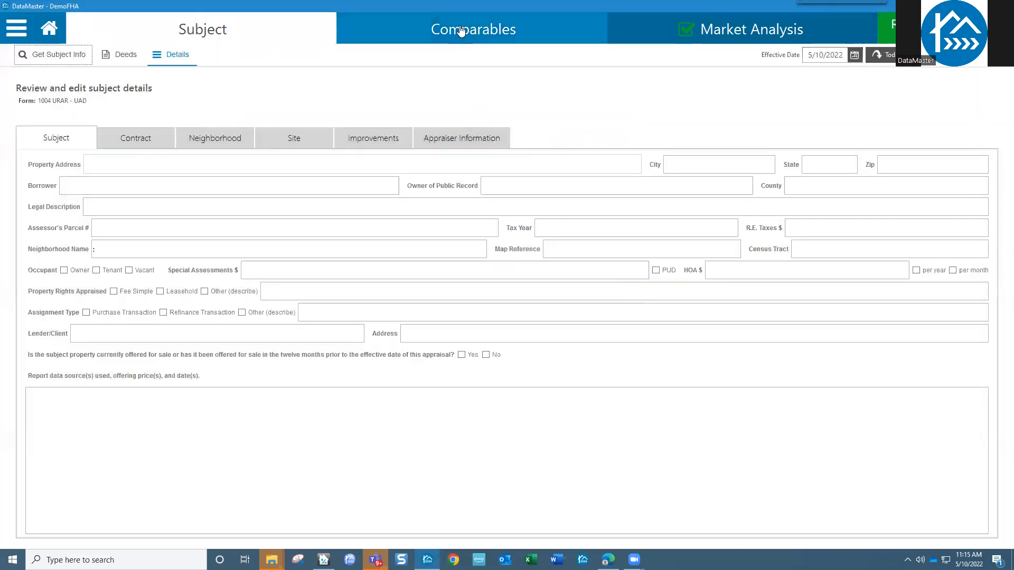
{"action": "left_click", "coordinate": [461, 31]}
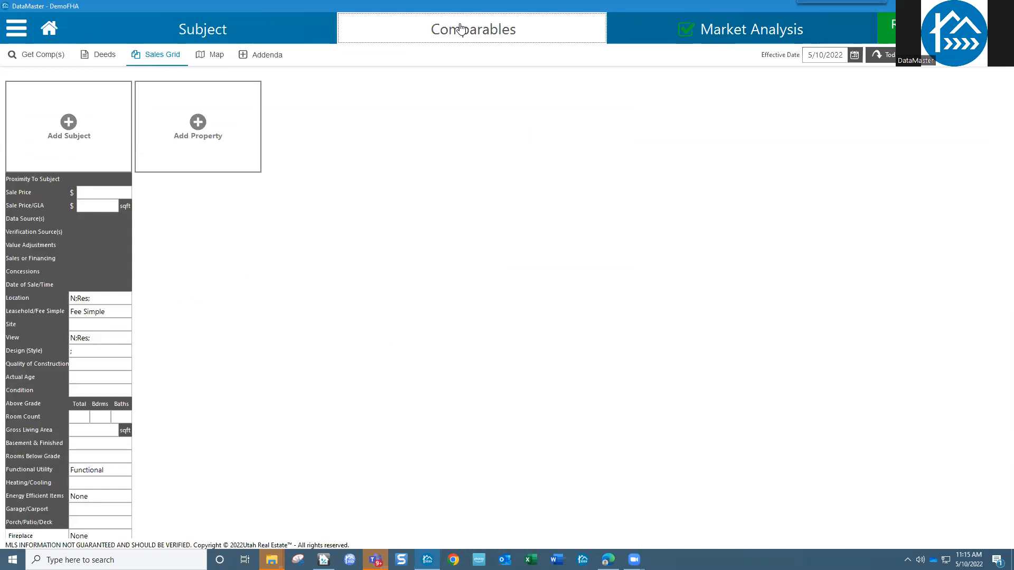
{"action": "left_click", "coordinate": [70, 127]}
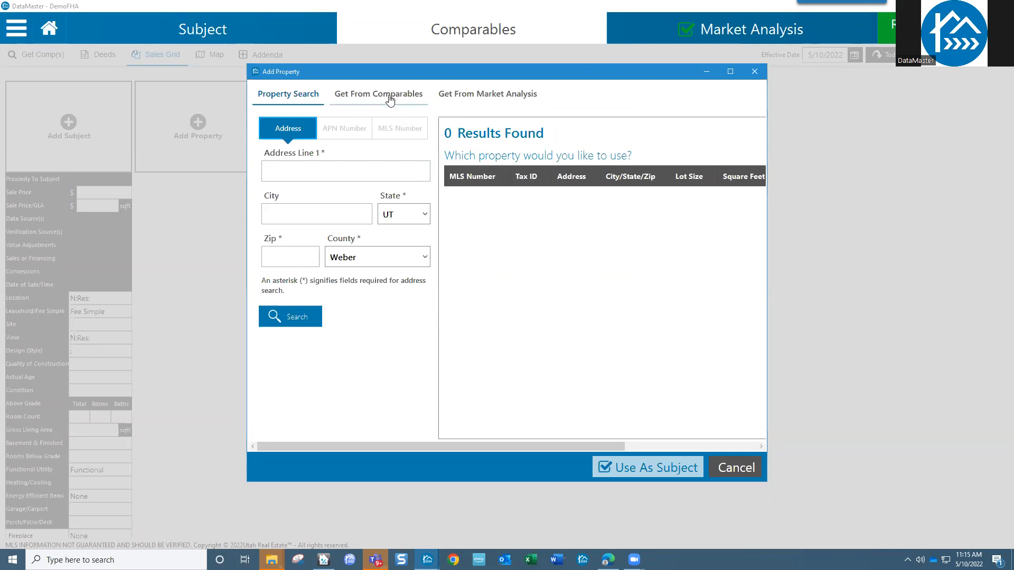
{"action": "left_click", "coordinate": [504, 99]}
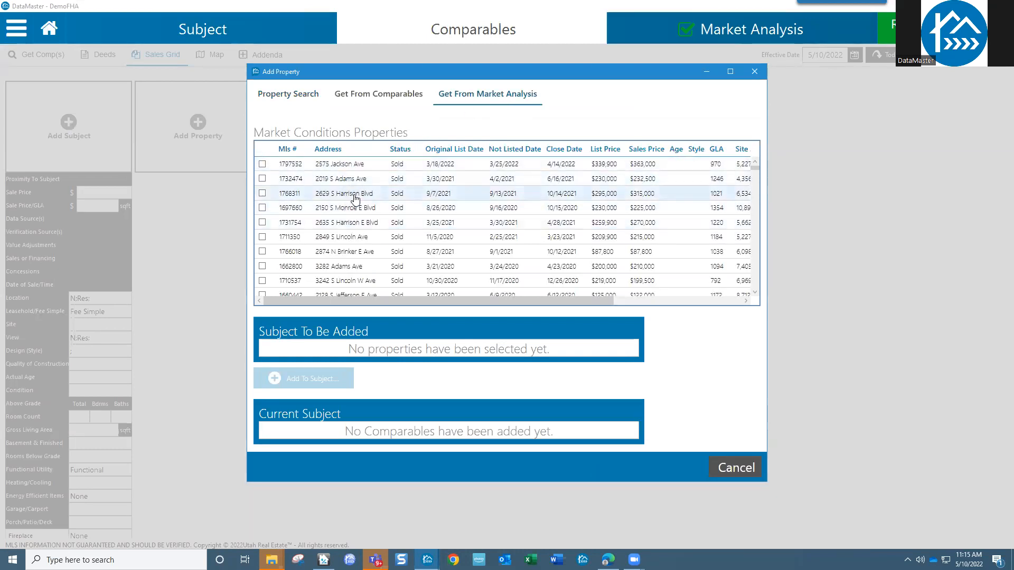
{"action": "left_click", "coordinate": [262, 193]}
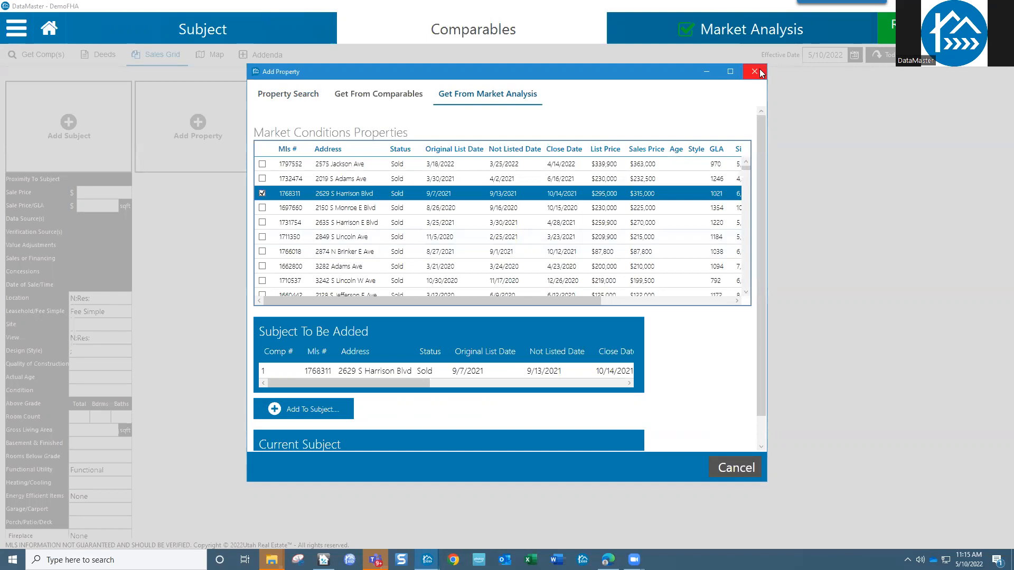
{"action": "left_click", "coordinate": [745, 469]}
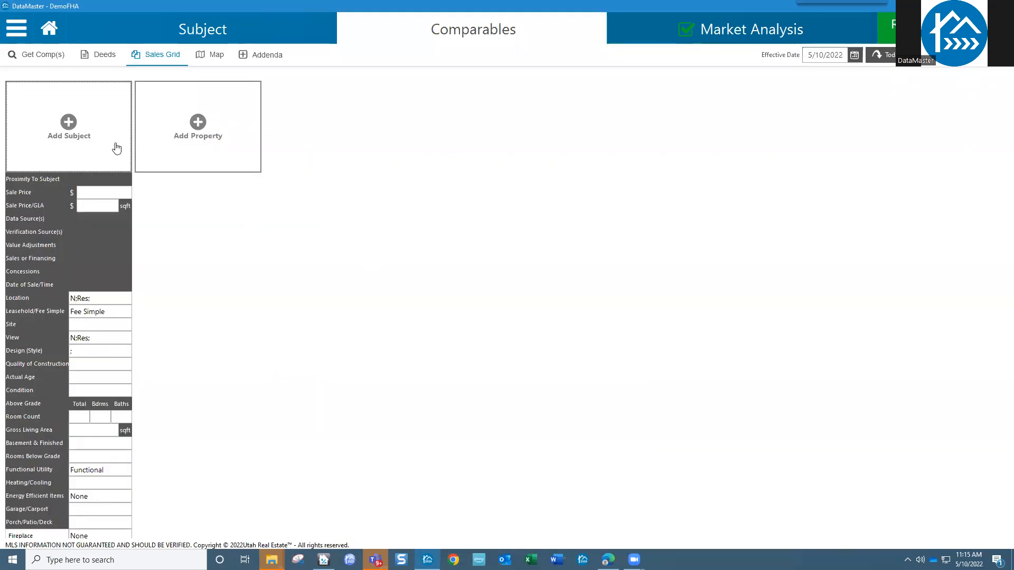
{"action": "left_click", "coordinate": [66, 129]}
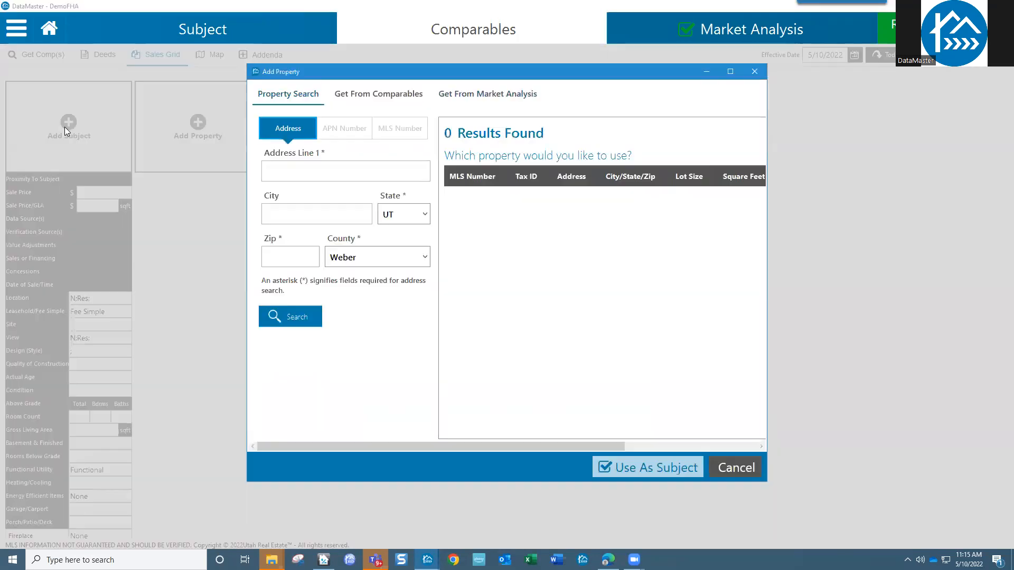
{"action": "left_click", "coordinate": [400, 131]}
{"action": "left_click", "coordinate": [372, 170]}
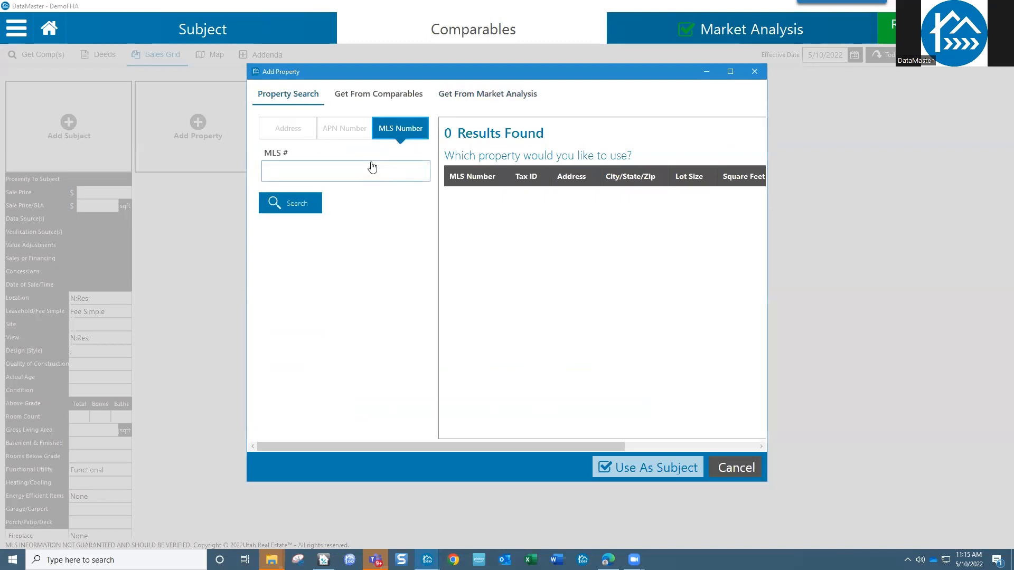
{"action": "type", "text": "1806834"}
{"action": "left_click", "coordinate": [288, 206]}
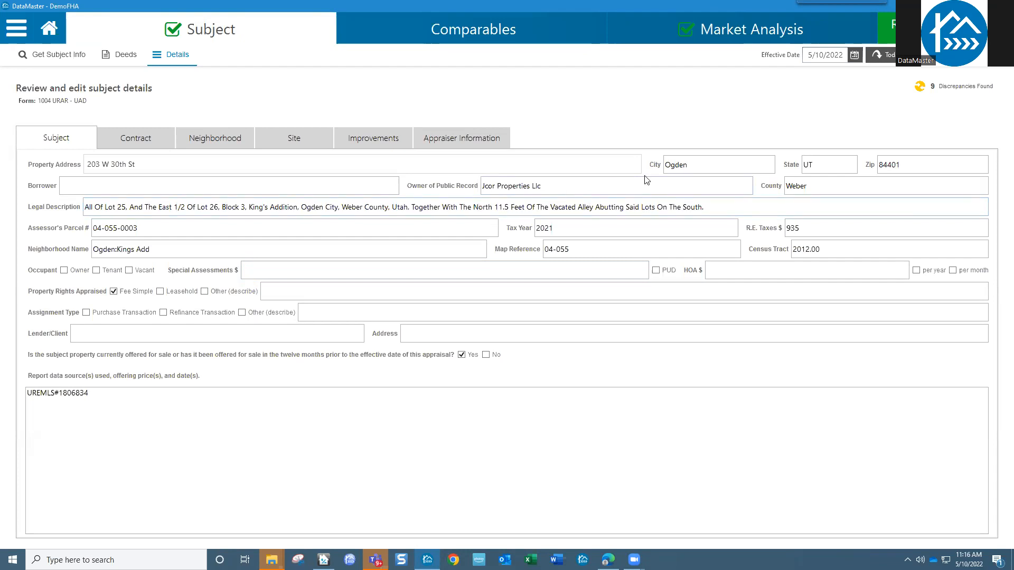
- Open the right-click menu on the Neighborhood Name field reading Ogden:Kings Add
{"action": "left_click", "coordinate": [689, 183]}
{"action": "left_click", "coordinate": [199, 246]}
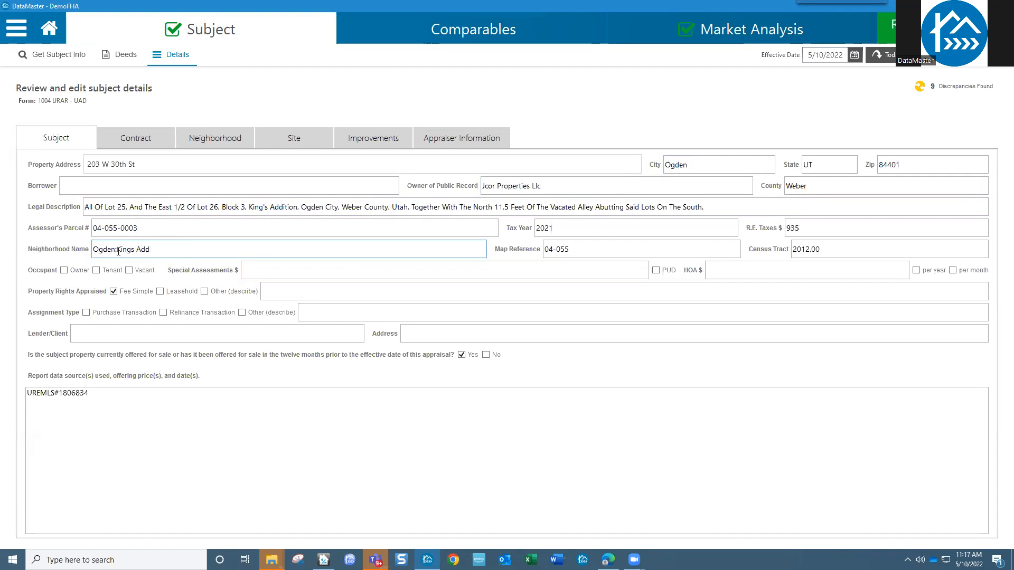
{"action": "right_click", "coordinate": [168, 253]}
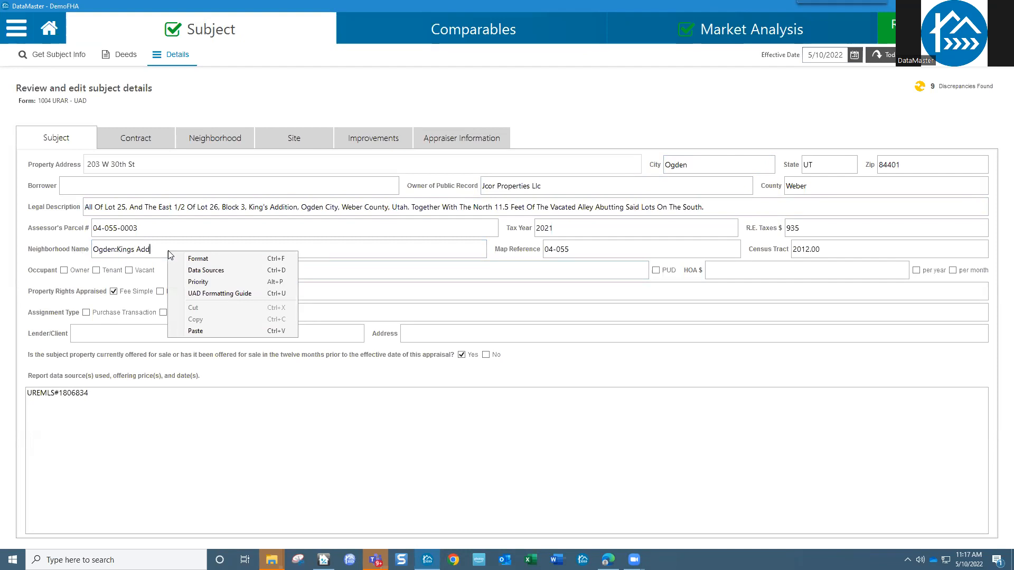
- Open Neighborhood Name formatting, toggle basic and advanced views, and request a formatting reset
{"action": "left_click", "coordinate": [206, 262]}
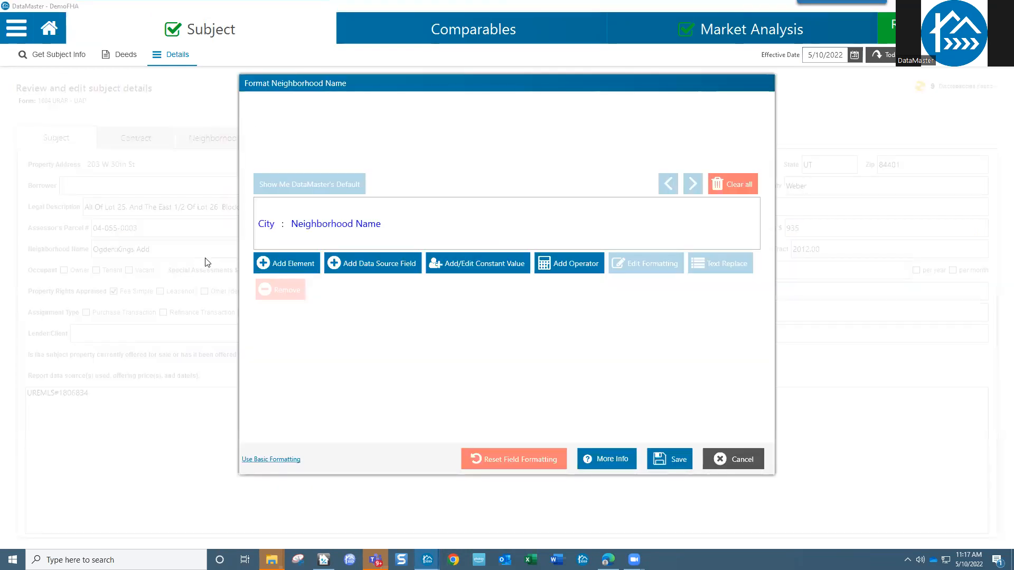
{"action": "left_click", "coordinate": [285, 460]}
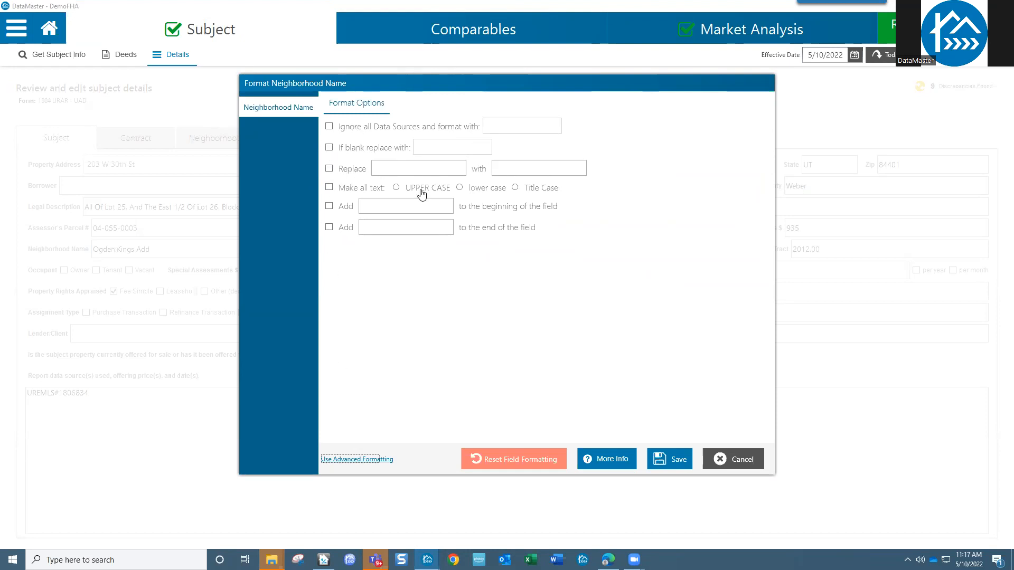
{"action": "left_click", "coordinate": [376, 463]}
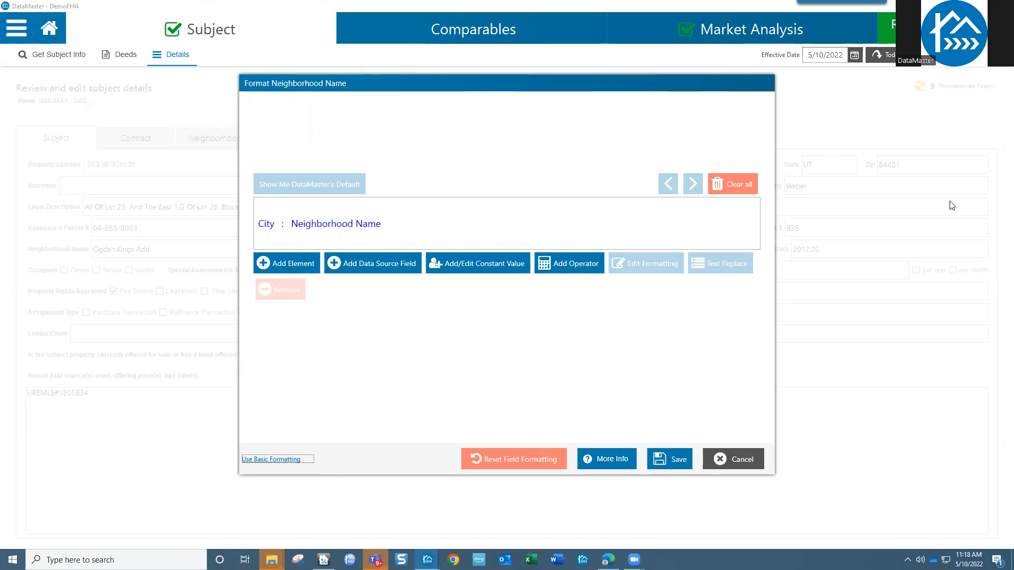
{"action": "left_click", "coordinate": [518, 461]}
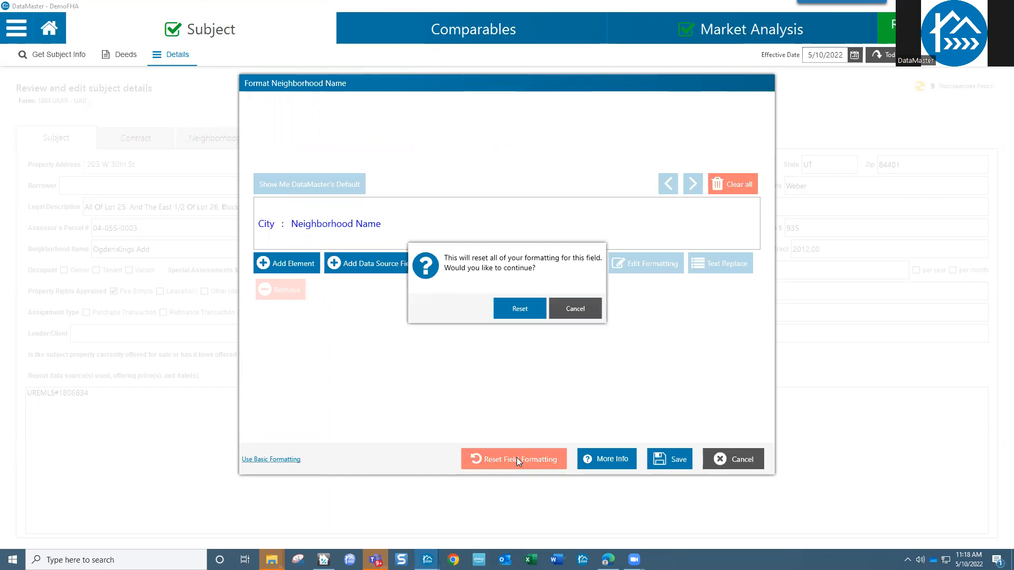
- Confirm the reset so Neighborhood Name reformats to just Kings Add
{"action": "left_click", "coordinate": [519, 311]}
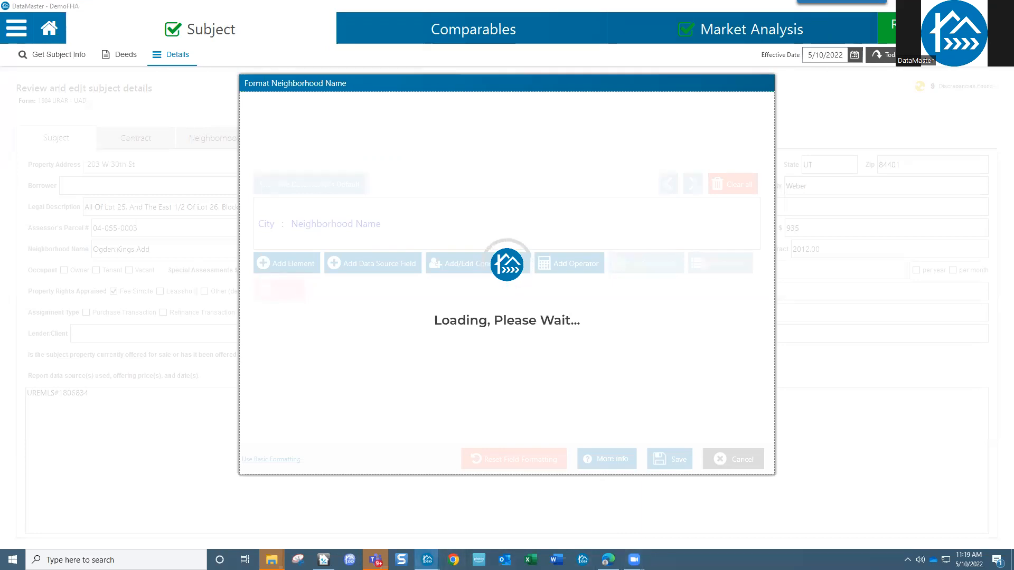
{"action": "mouse_move", "coordinate": [427, 559]}
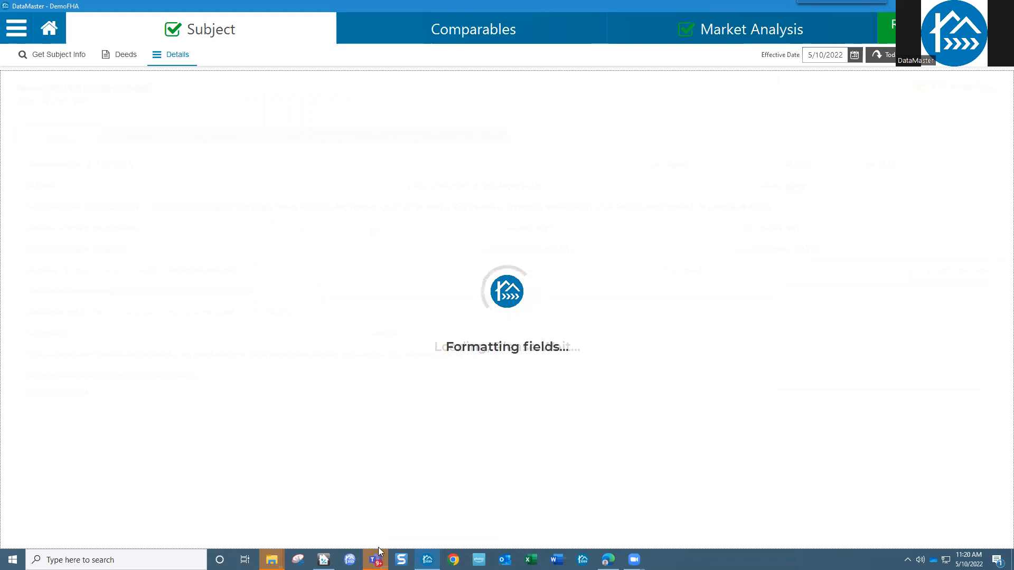
{"action": "mouse_move", "coordinate": [378, 552]}
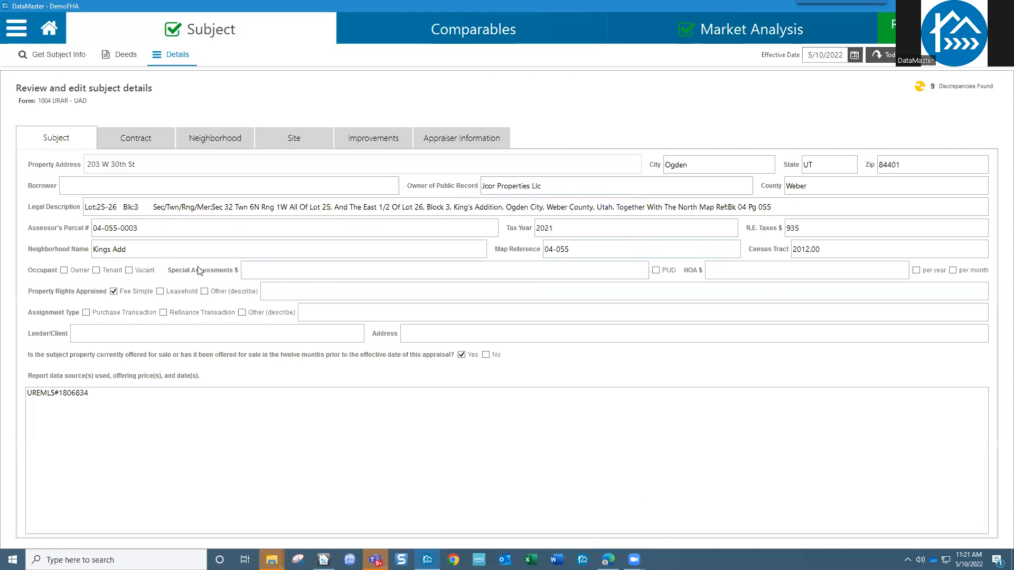
- Select Kings Add in Neighborhood Name and open its Data Sources comparison
{"action": "left_click", "coordinate": [138, 247]}
{"action": "left_click_drag", "start_coordinate": [138, 247], "coordinate": [91, 252]}
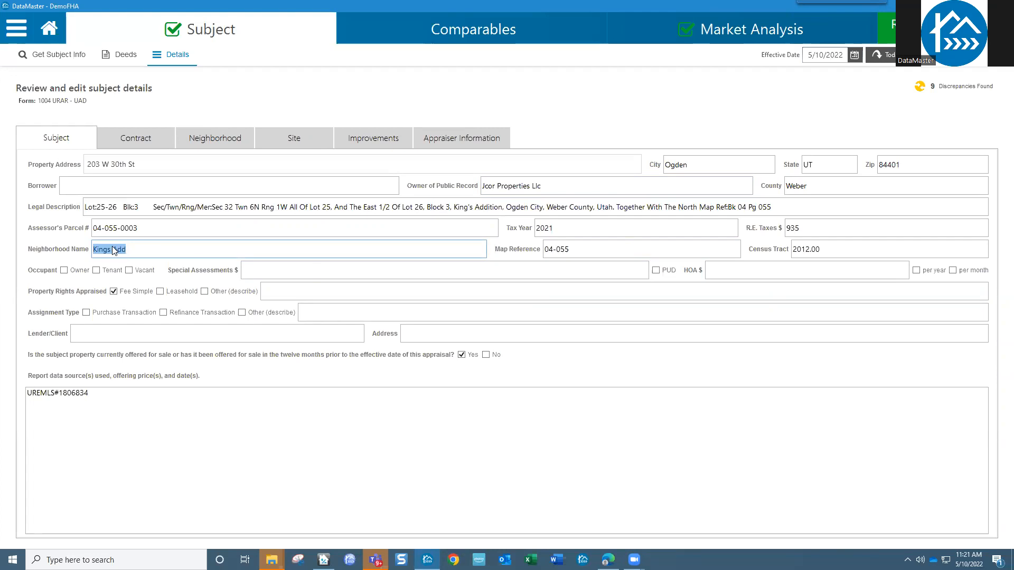
{"action": "right_click", "coordinate": [116, 252]}
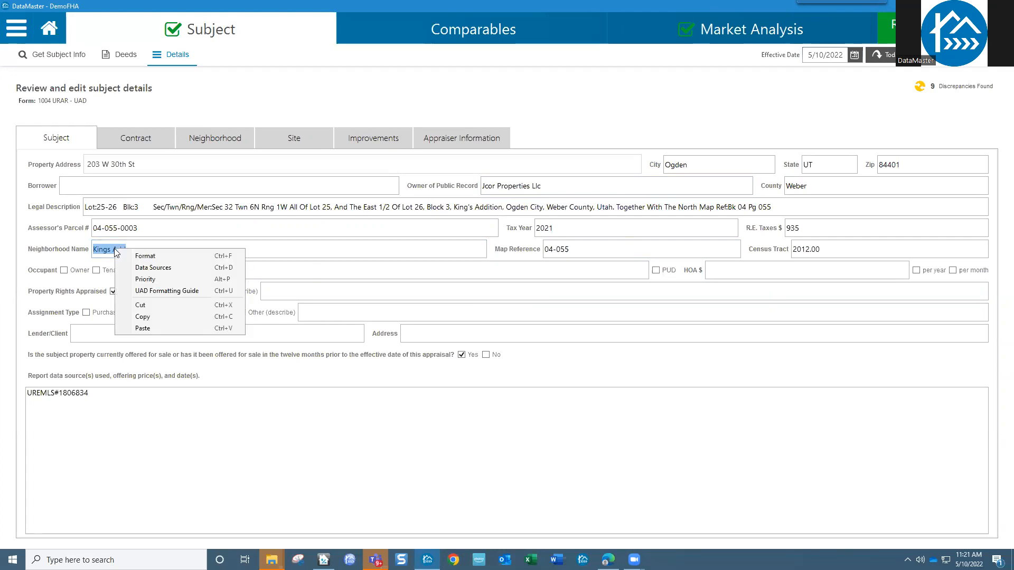
{"action": "left_click", "coordinate": [153, 268]}
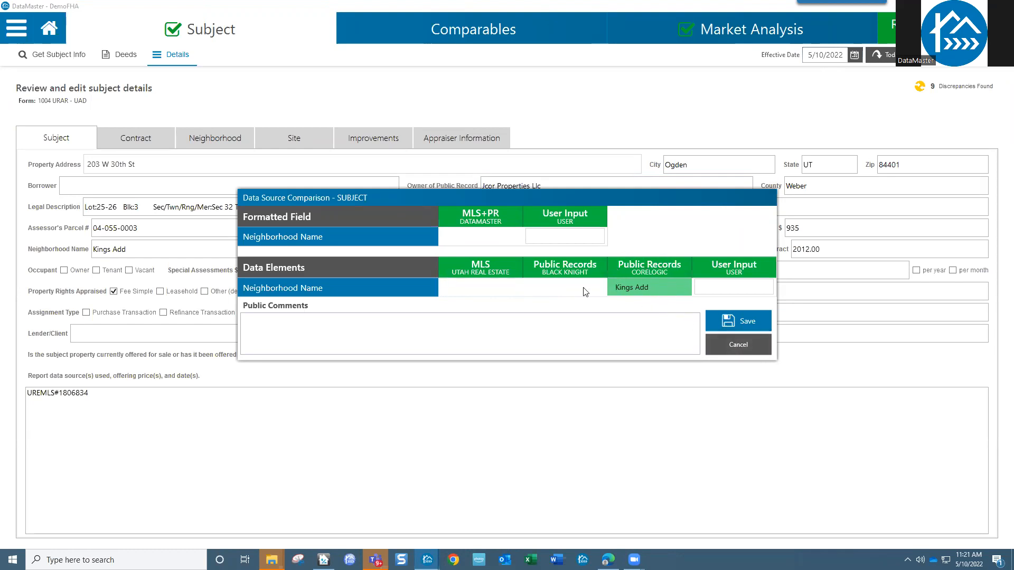
- Close the Data Source Comparison window without saving
{"action": "left_click", "coordinate": [750, 346]}
{"action": "right_click", "coordinate": [148, 250]}
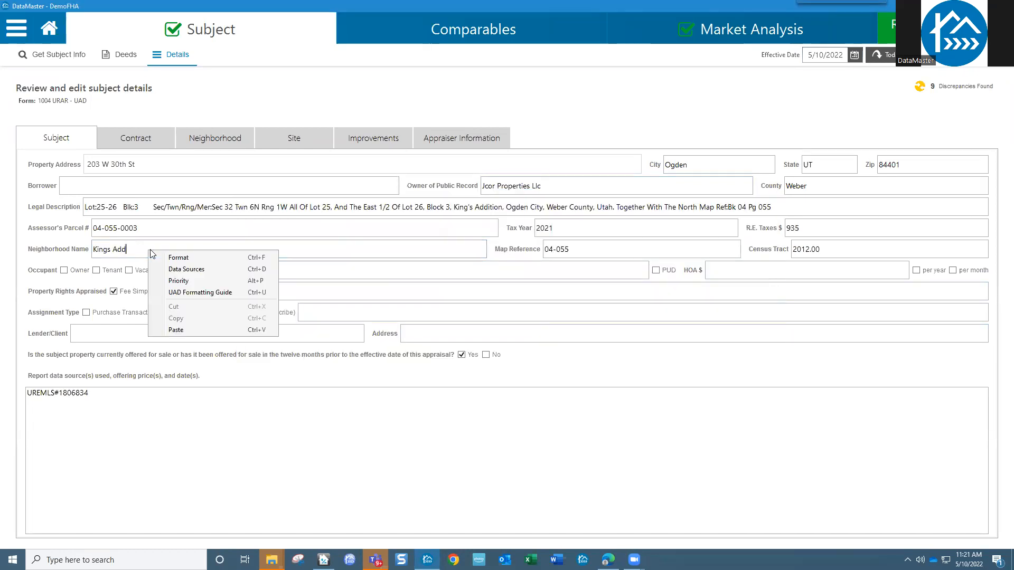
{"action": "left_click", "coordinate": [184, 282]}
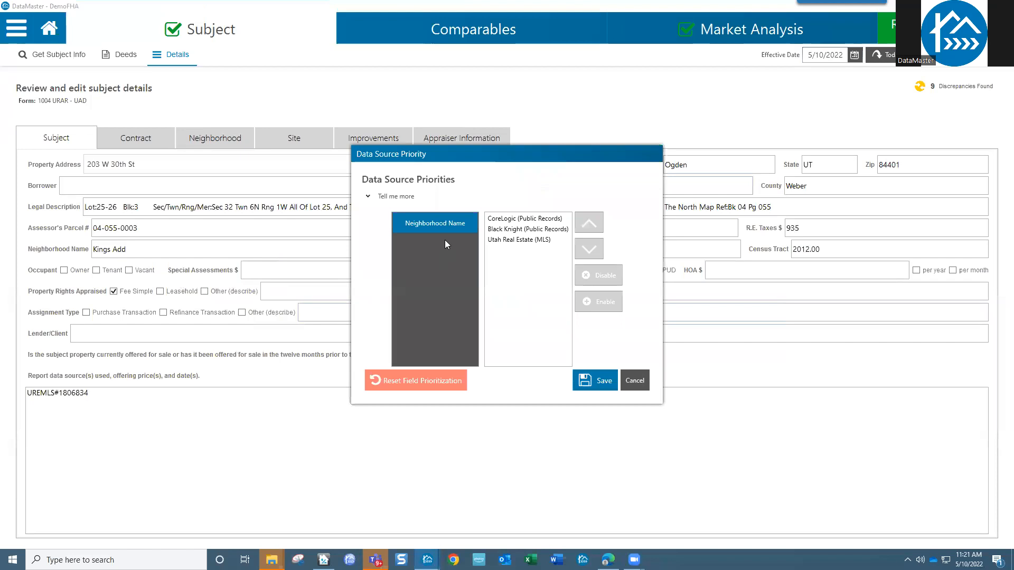
{"action": "left_click", "coordinate": [506, 221]}
{"action": "left_click", "coordinate": [541, 231]}
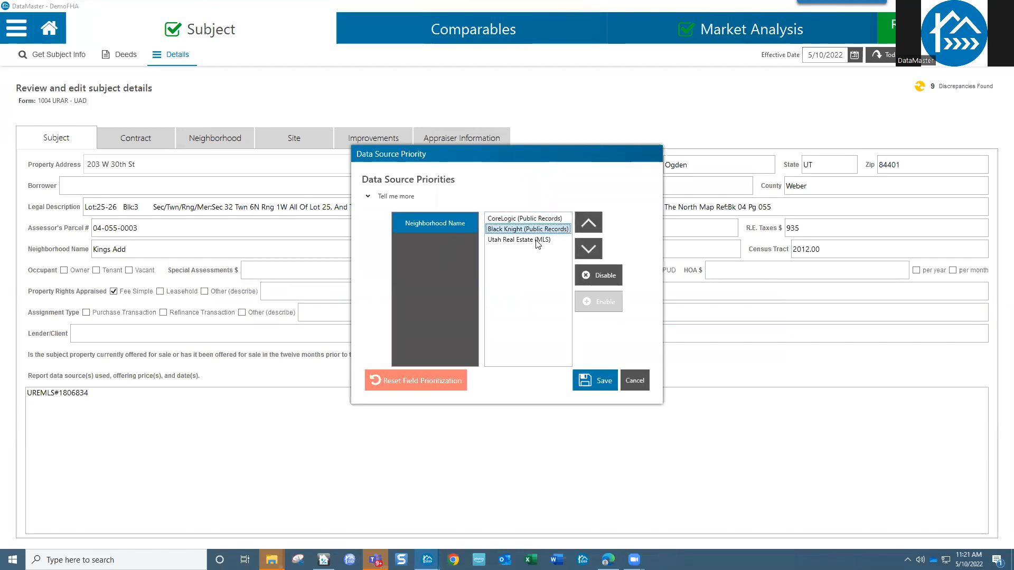
{"action": "left_click", "coordinate": [536, 241]}
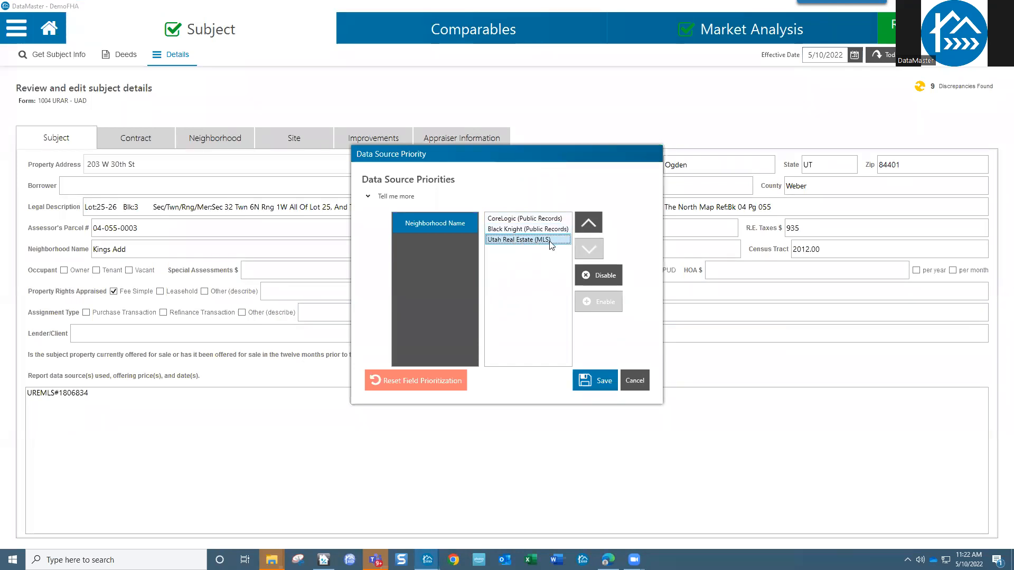
{"action": "left_click", "coordinate": [586, 226]}
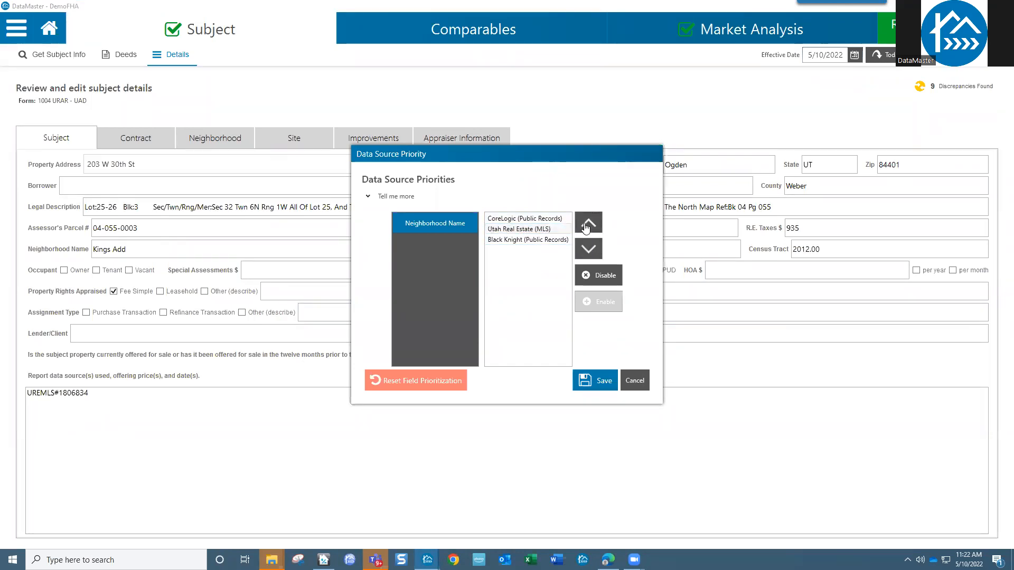
{"action": "left_click", "coordinate": [586, 226]}
{"action": "left_click", "coordinate": [548, 219]}
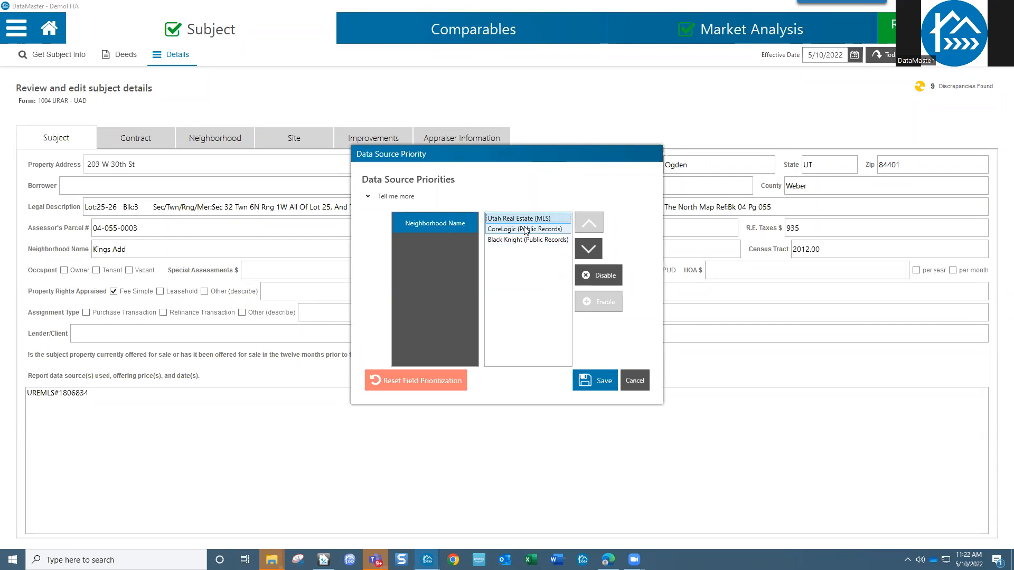
{"action": "left_click", "coordinate": [634, 381]}
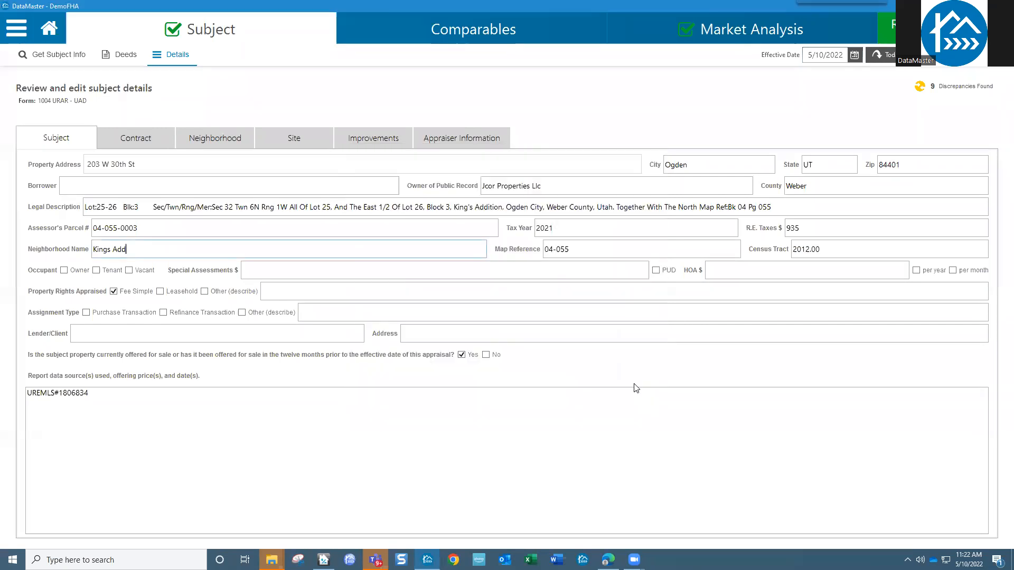
- Open Neighborhood Name's advanced format builder and show the full element list
{"action": "right_click", "coordinate": [136, 254]}
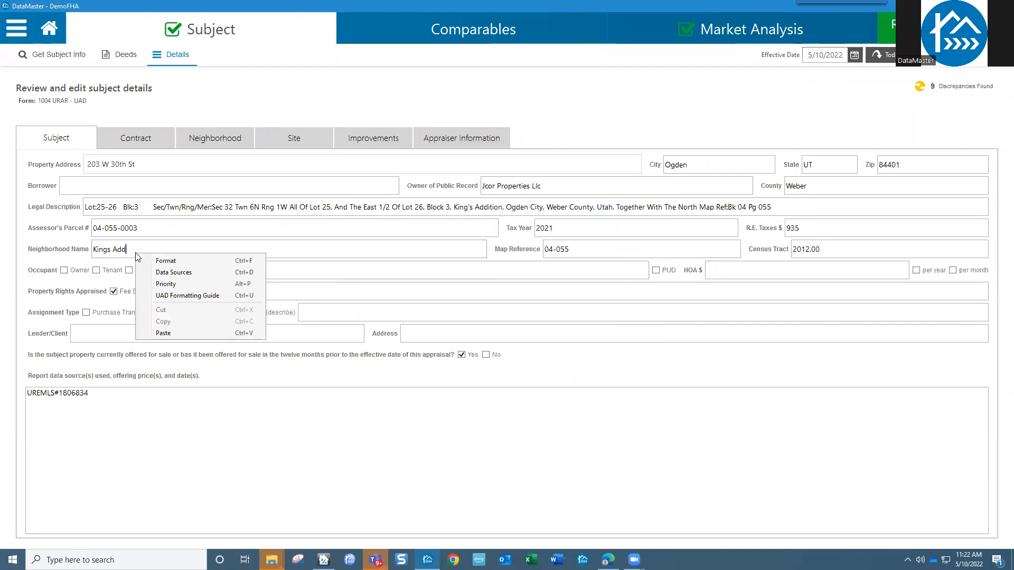
{"action": "left_click", "coordinate": [177, 264]}
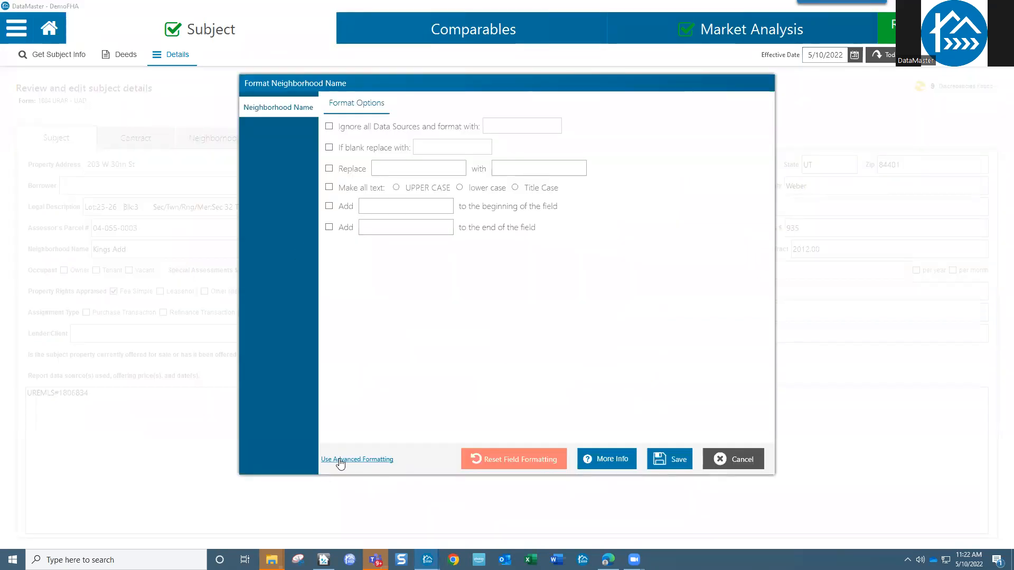
{"action": "left_click", "coordinate": [341, 460]}
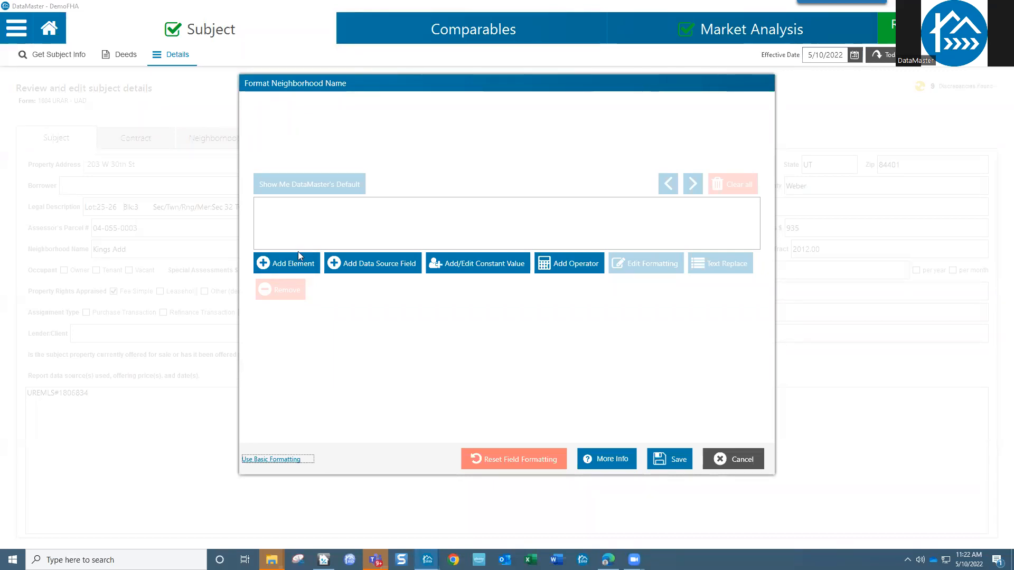
{"action": "left_click", "coordinate": [299, 271]}
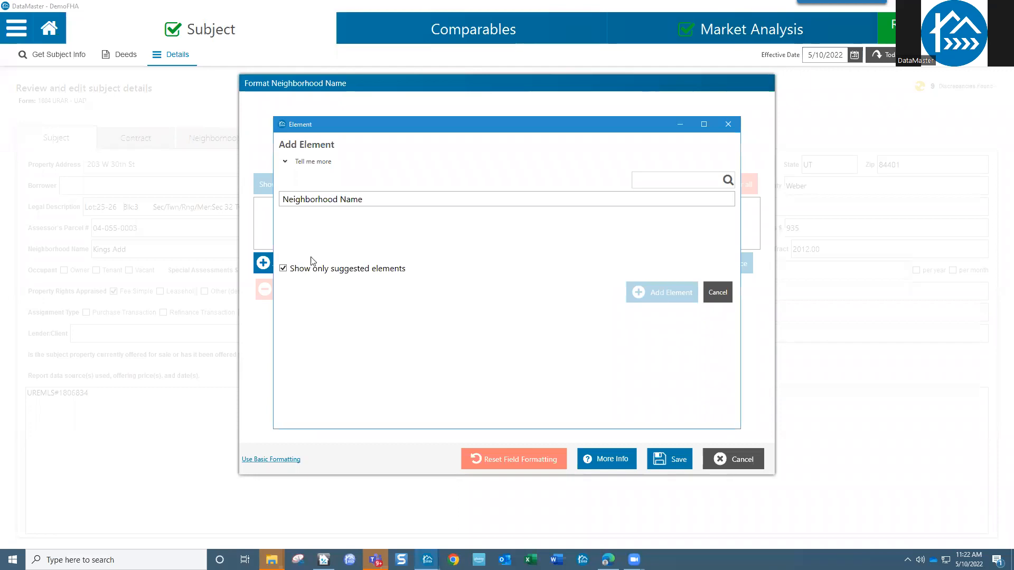
{"action": "left_click", "coordinate": [400, 194]}
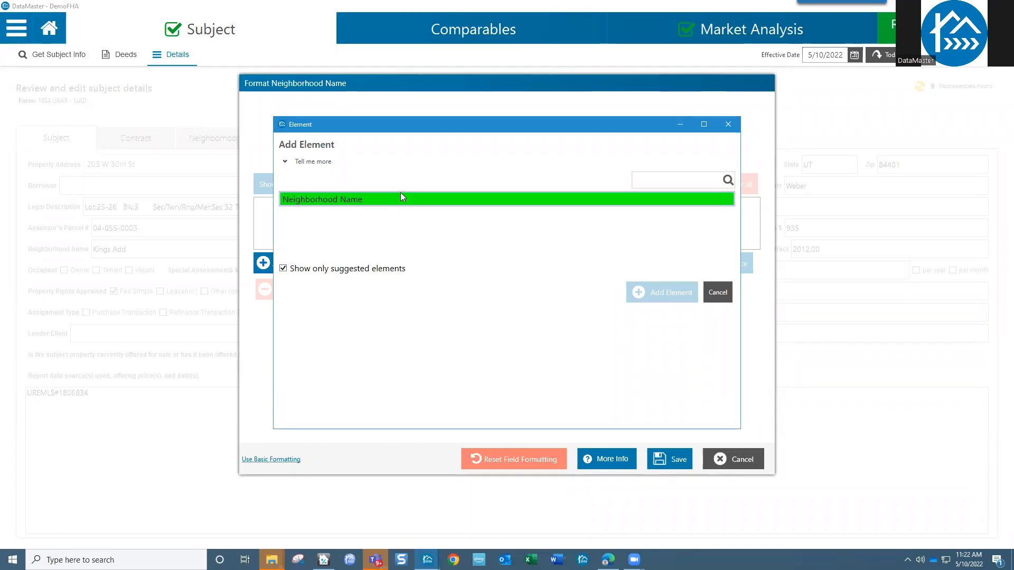
{"action": "left_click", "coordinate": [283, 268]}
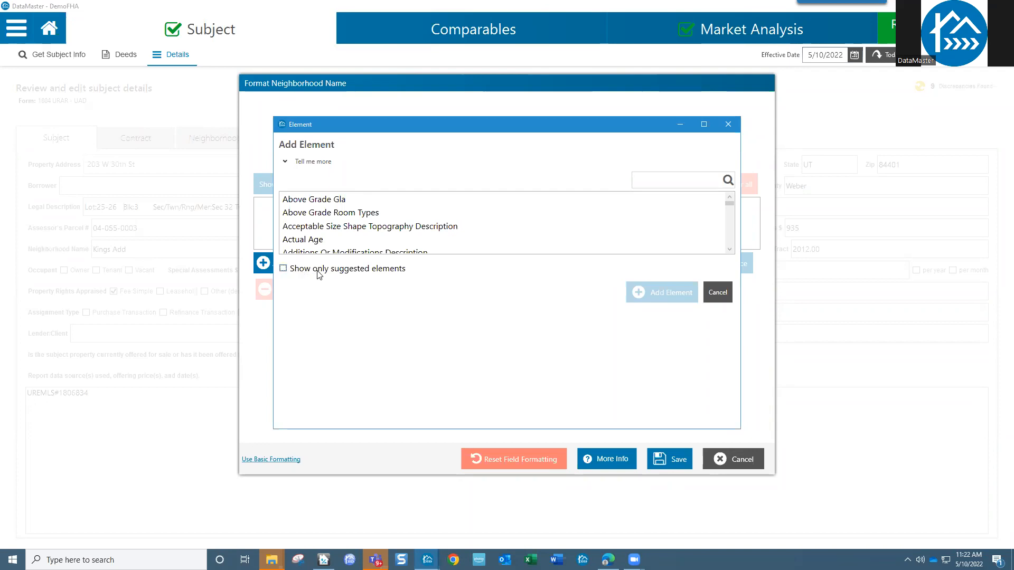
{"action": "left_click", "coordinate": [304, 270]}
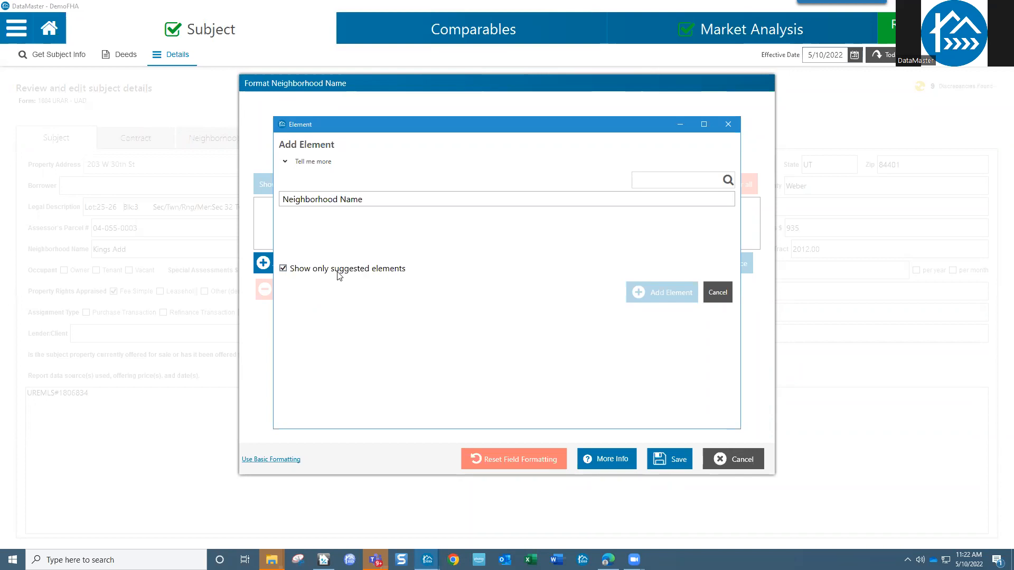
{"action": "left_click", "coordinate": [283, 269]}
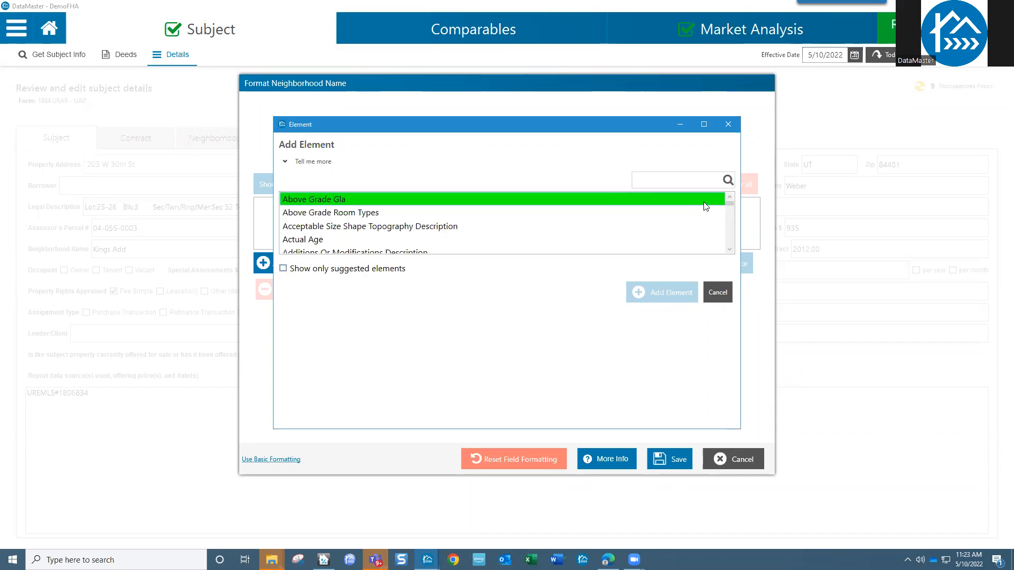
- Search the element list for City and add it to the format
{"action": "mouse_move", "coordinate": [732, 203]}
{"action": "left_mouse_down"}
{"action": "mouse_move", "coordinate": [733, 250]}
{"action": "mouse_move", "coordinate": [738, 204]}
{"action": "left_mouse_up"}
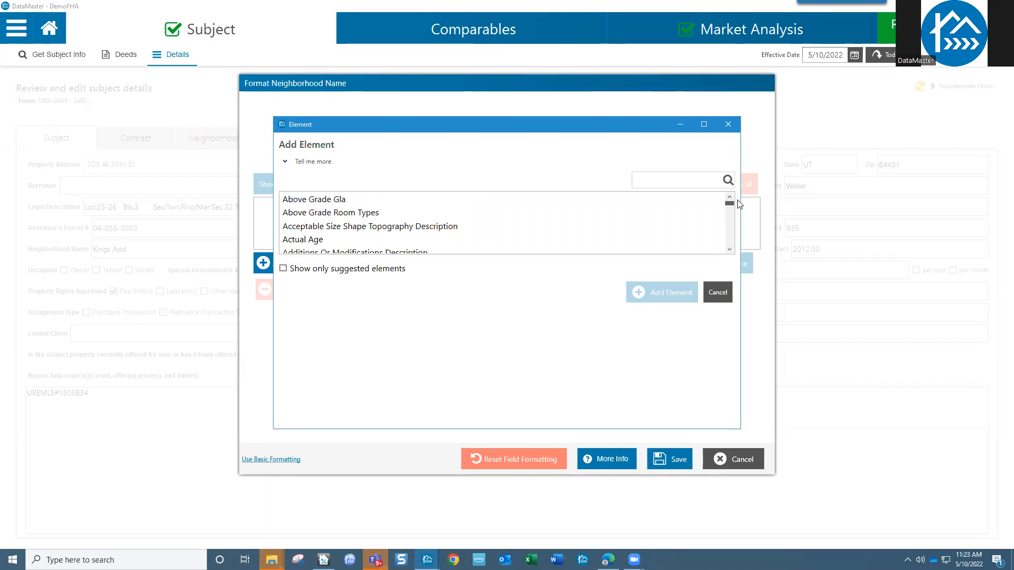
{"action": "left_click", "coordinate": [677, 178]}
{"action": "type", "text": "cith"}
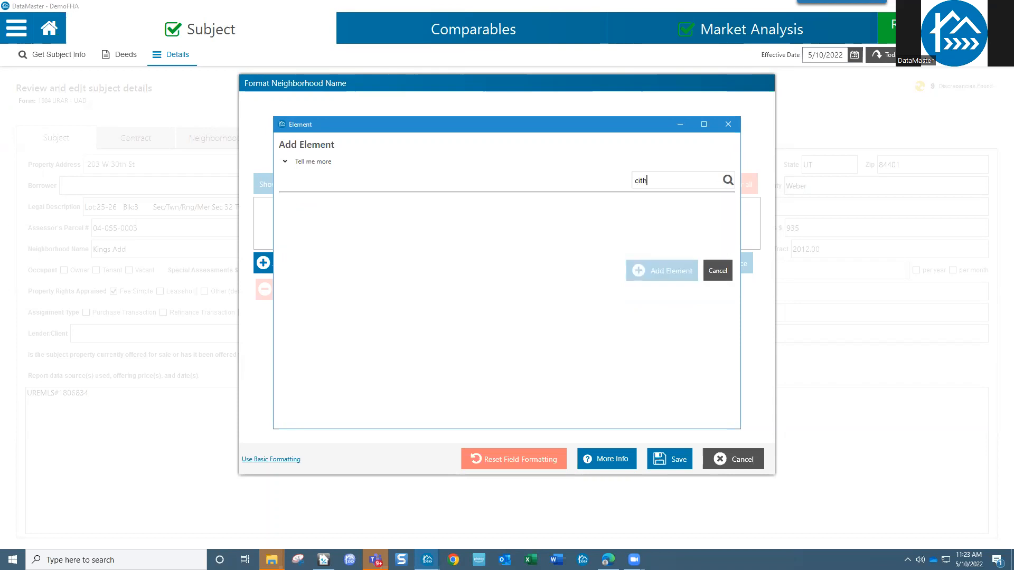
{"action": "key", "text": "BackSpace"}
{"action": "type", "text": "y"}
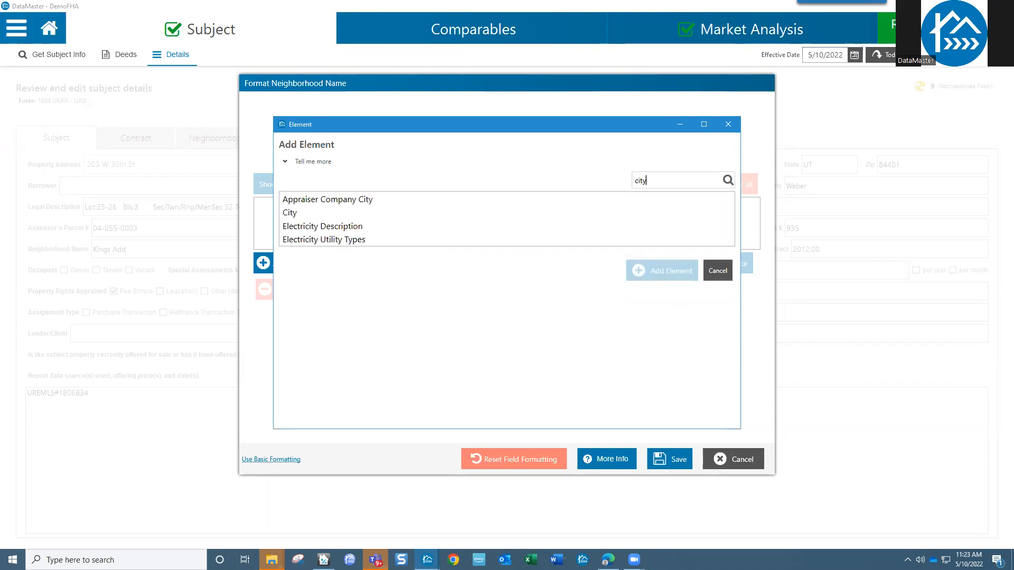
{"action": "left_click", "coordinate": [337, 214]}
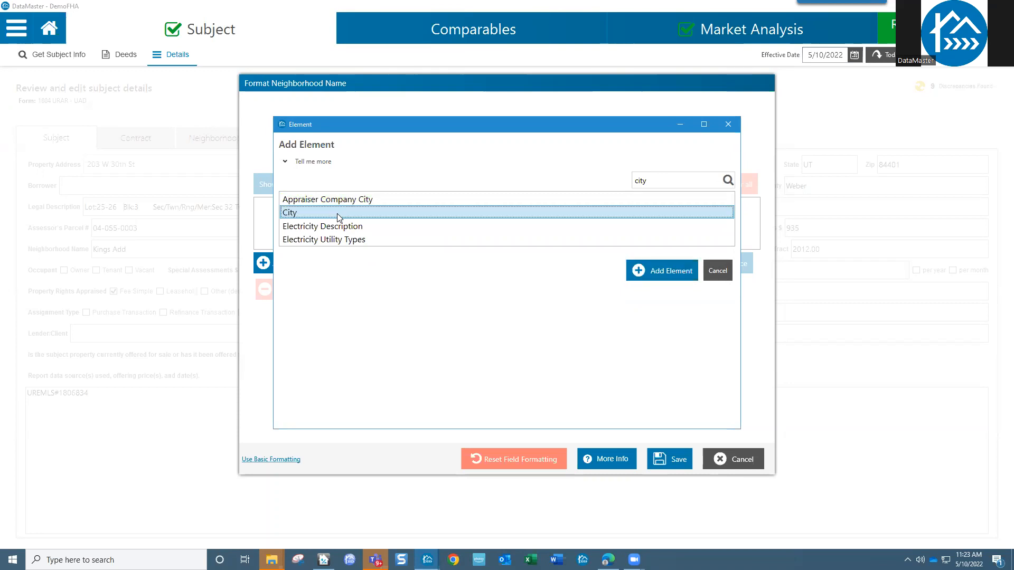
{"action": "left_click", "coordinate": [670, 272]}
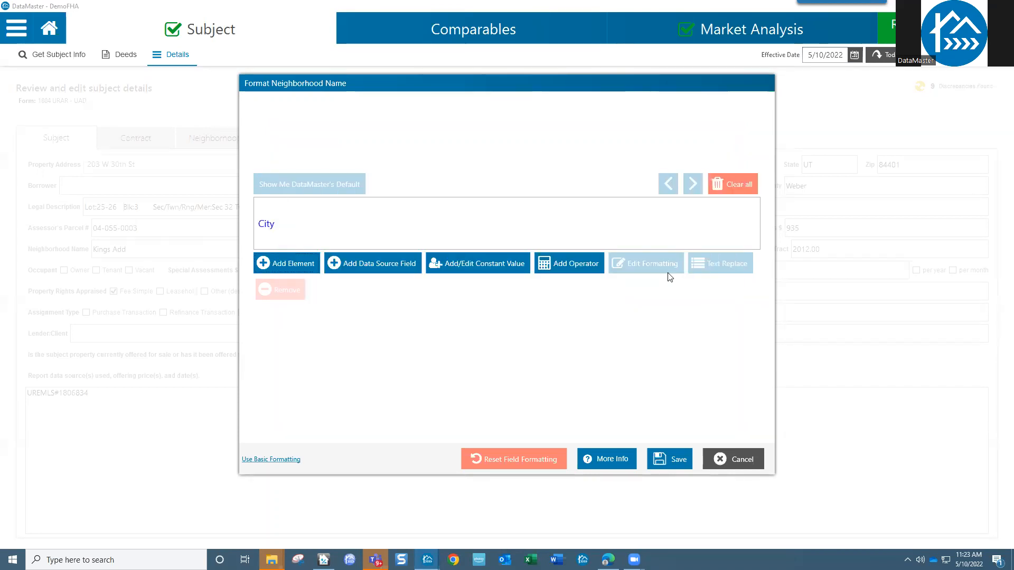
- Append a constant ':' and then the Neighborhood Name element after City
{"action": "left_click", "coordinate": [484, 268]}
{"action": "left_click", "coordinate": [406, 283]}
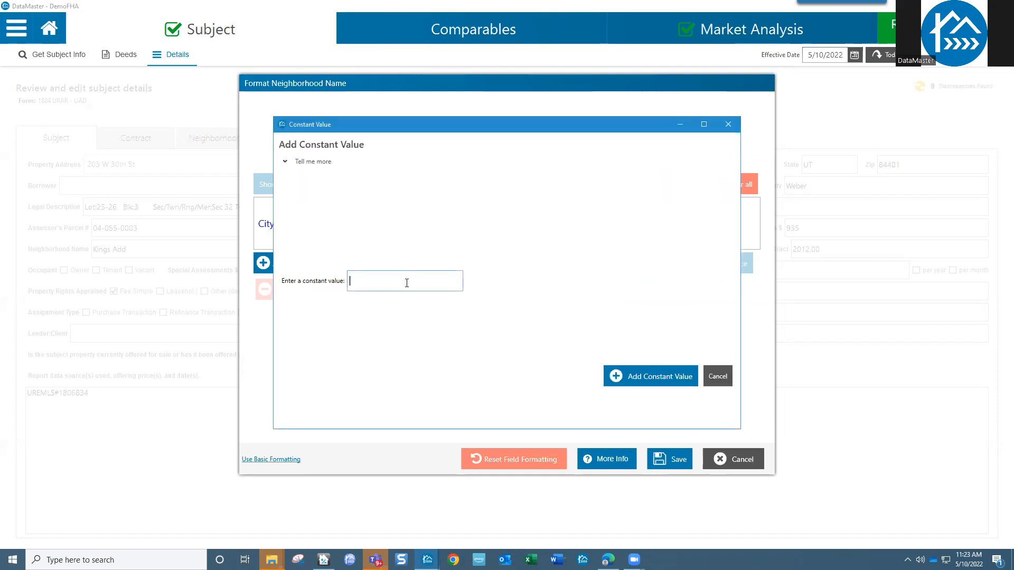
{"action": "left_click", "coordinate": [663, 376]}
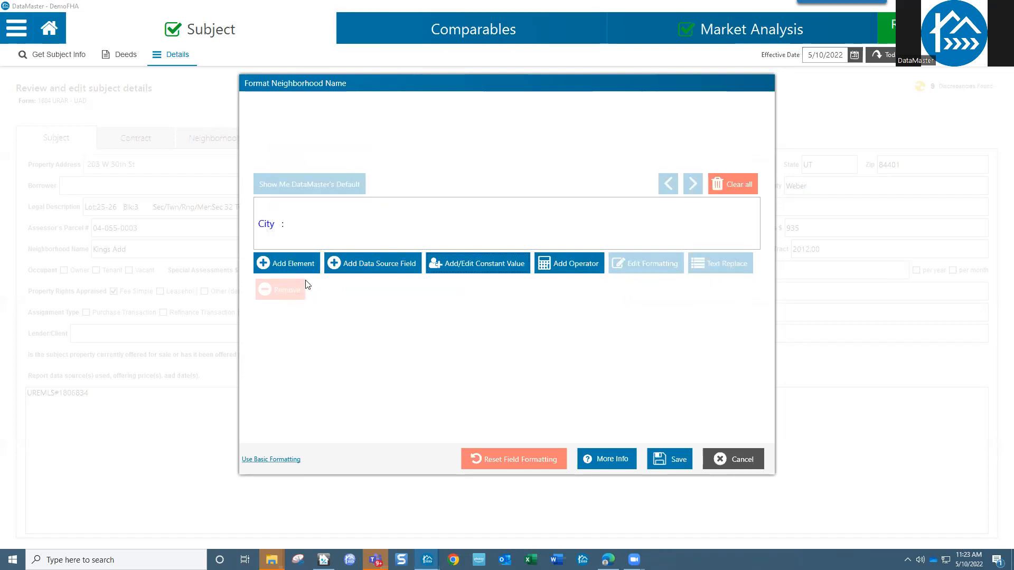
{"action": "left_click", "coordinate": [295, 265]}
{"action": "left_click", "coordinate": [358, 202]}
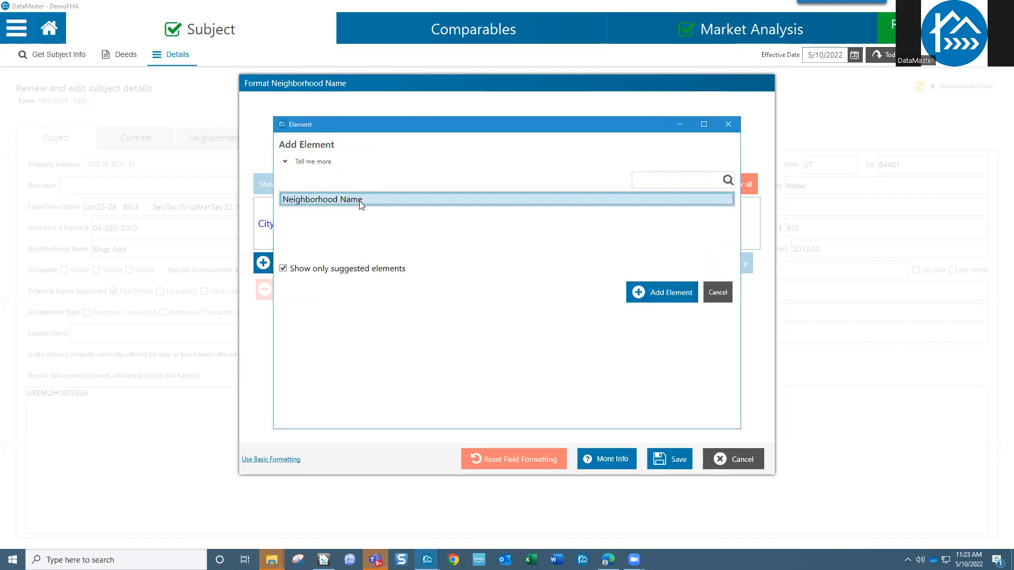
{"action": "left_click", "coordinate": [669, 299]}
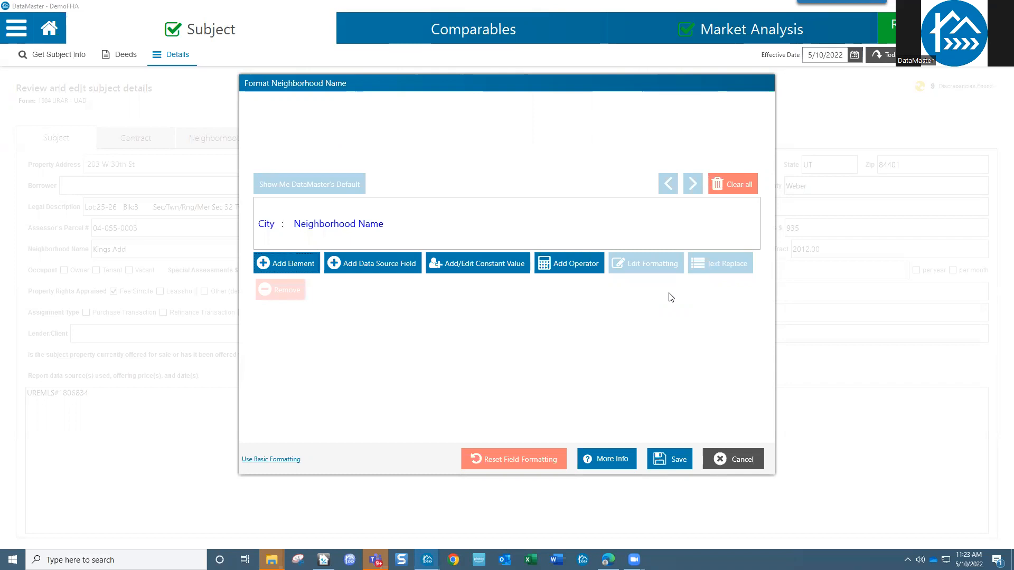
- Save the new Neighborhood Name format and apply it to the current form and Comparables
{"action": "left_click", "coordinate": [679, 462]}
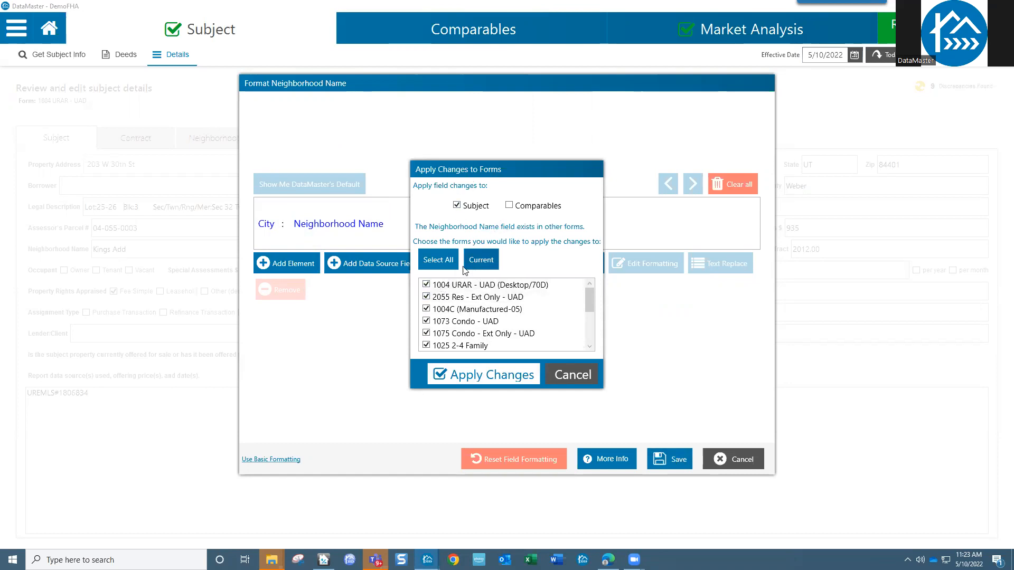
{"action": "left_click", "coordinate": [476, 262]}
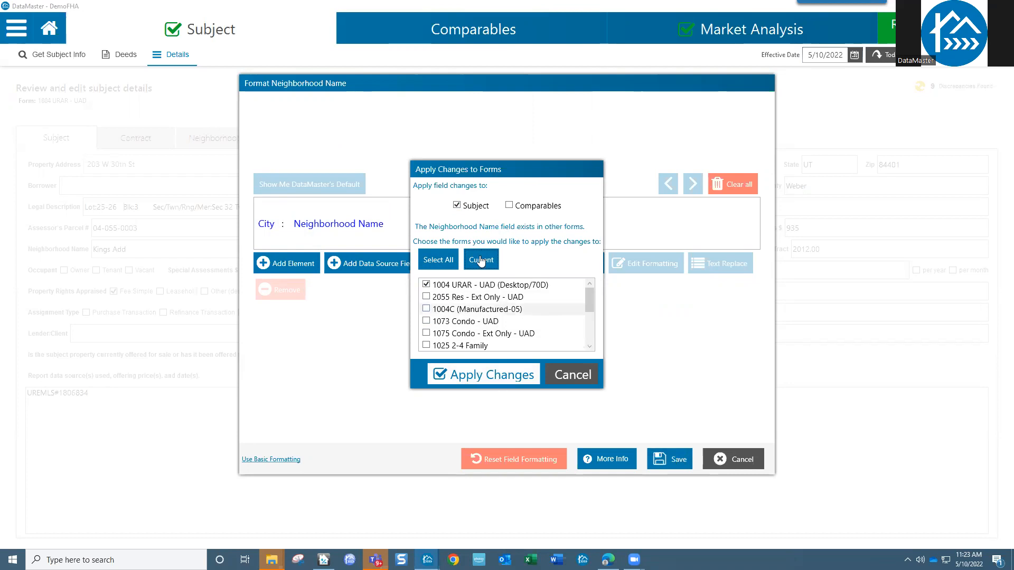
{"action": "left_click", "coordinate": [509, 206]}
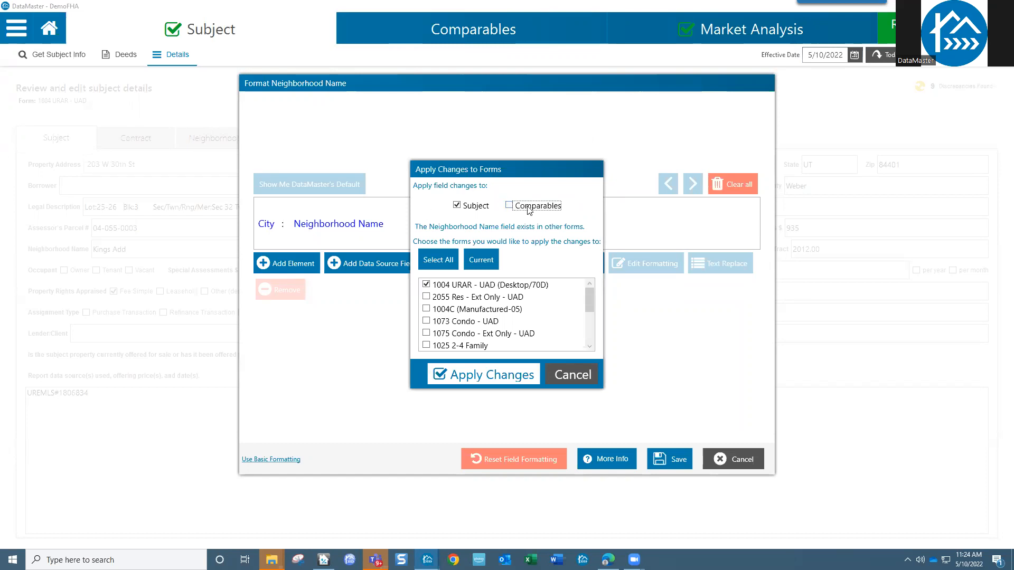
{"action": "left_click", "coordinate": [492, 375]}
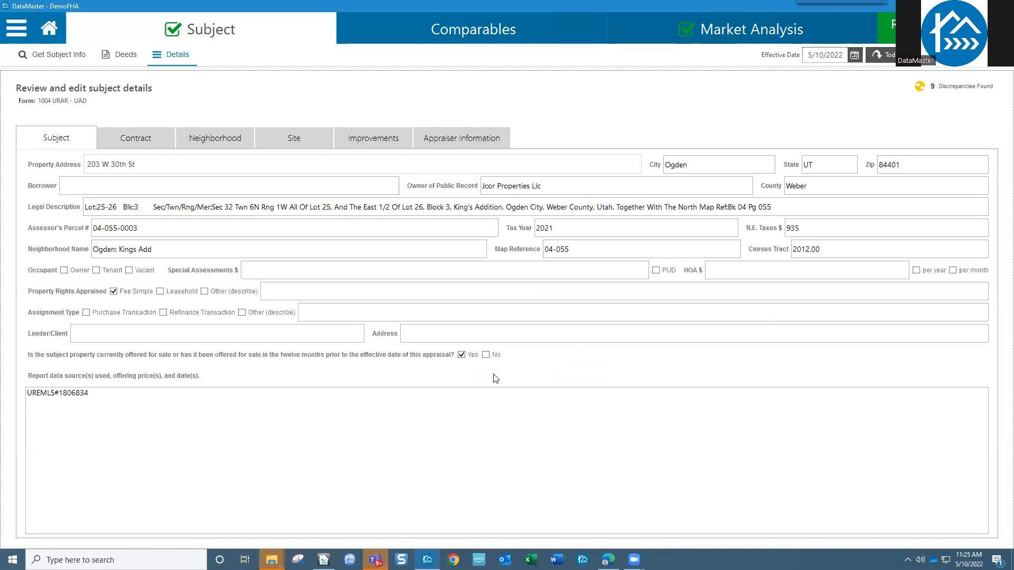
- Check that the Neighborhood Name field now reads 'Ogden: Kings Add'
{"action": "left_click_drag", "start_coordinate": [161, 248], "coordinate": [93, 253]}
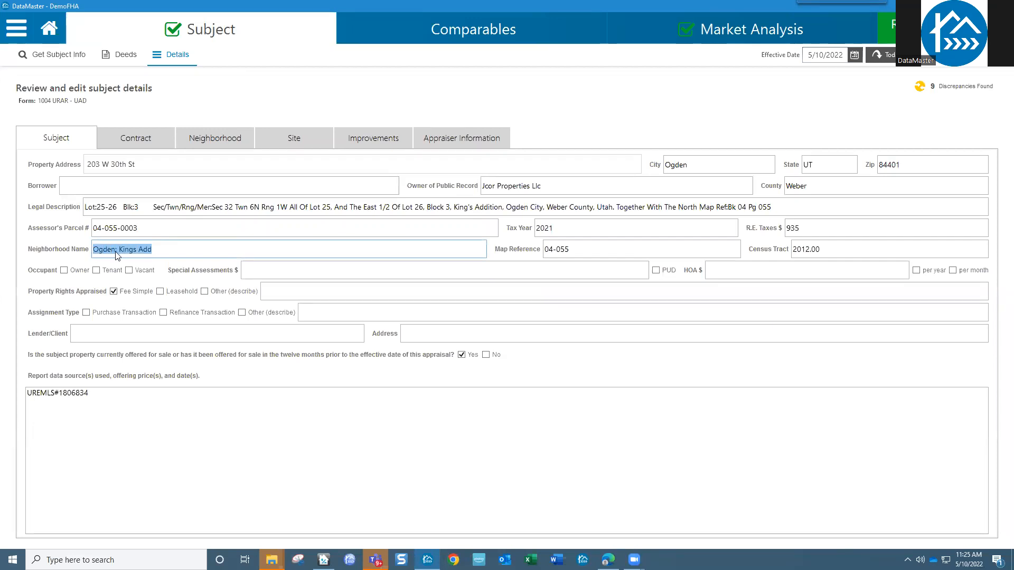
{"action": "left_click", "coordinate": [118, 253]}
{"action": "left_click_drag", "start_coordinate": [119, 250], "coordinate": [154, 250]}
- Look over the Map Reference and Census Tract field options, then go to the Comparables grid
{"action": "left_click", "coordinate": [636, 248]}
{"action": "right_click", "coordinate": [636, 248]}
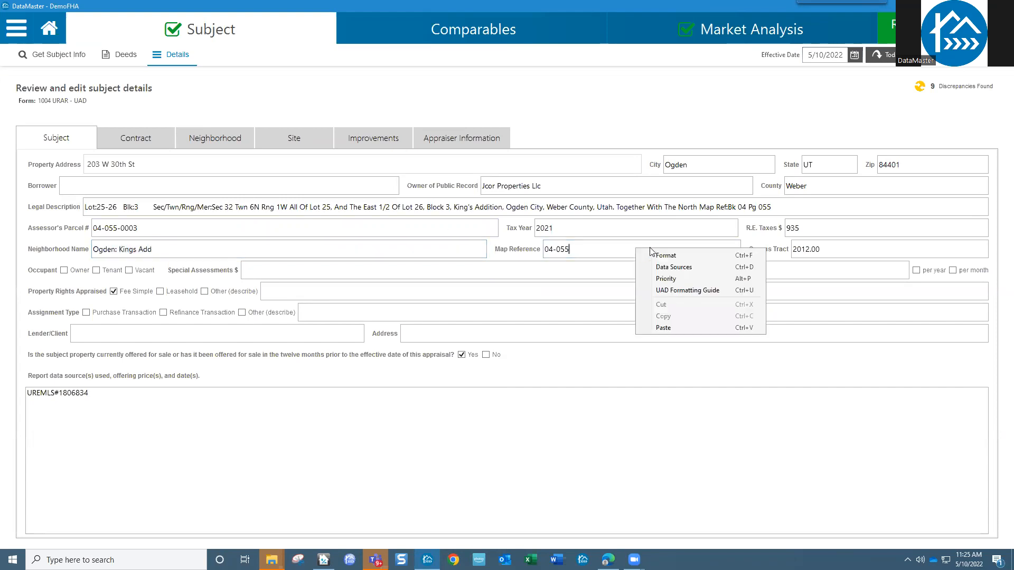
{"action": "left_click", "coordinate": [837, 242]}
{"action": "right_click", "coordinate": [836, 247]}
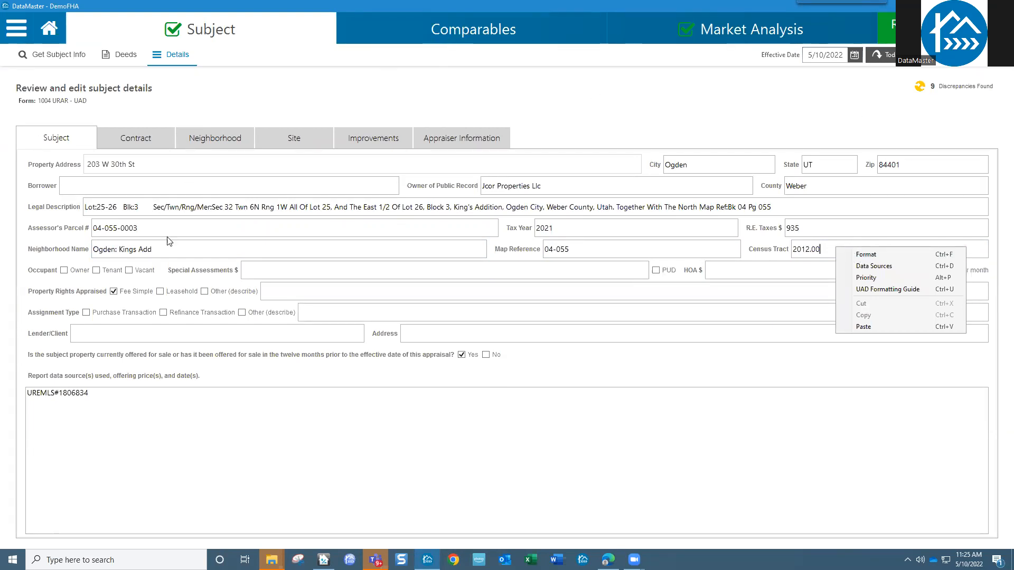
{"action": "left_click", "coordinate": [165, 255]}
{"action": "left_click", "coordinate": [433, 27]}
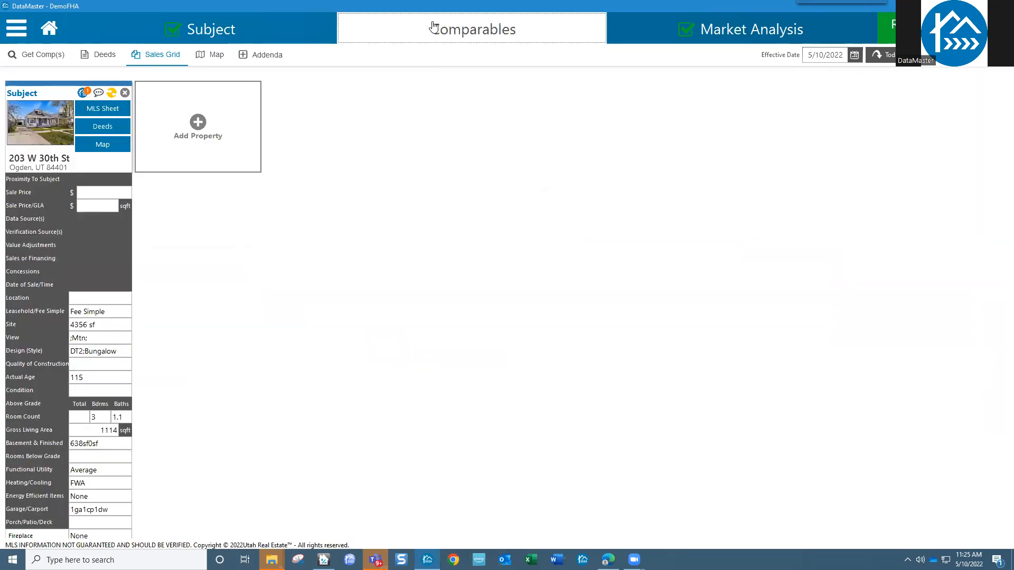
- Add a comparable property by importing the Utah MLS file JLC22232.wfr
{"action": "left_click", "coordinate": [199, 124]}
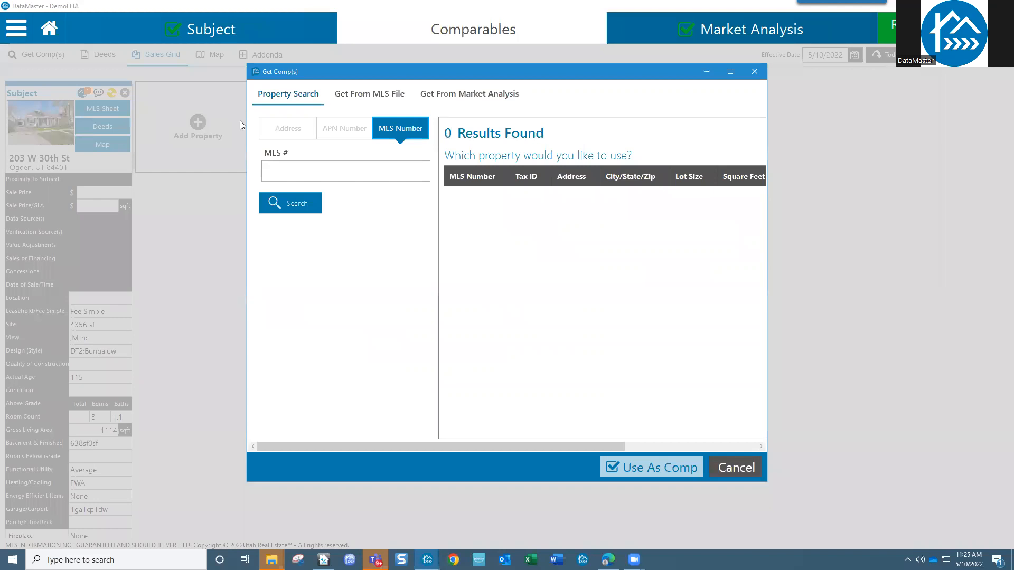
{"action": "left_click", "coordinate": [390, 98]}
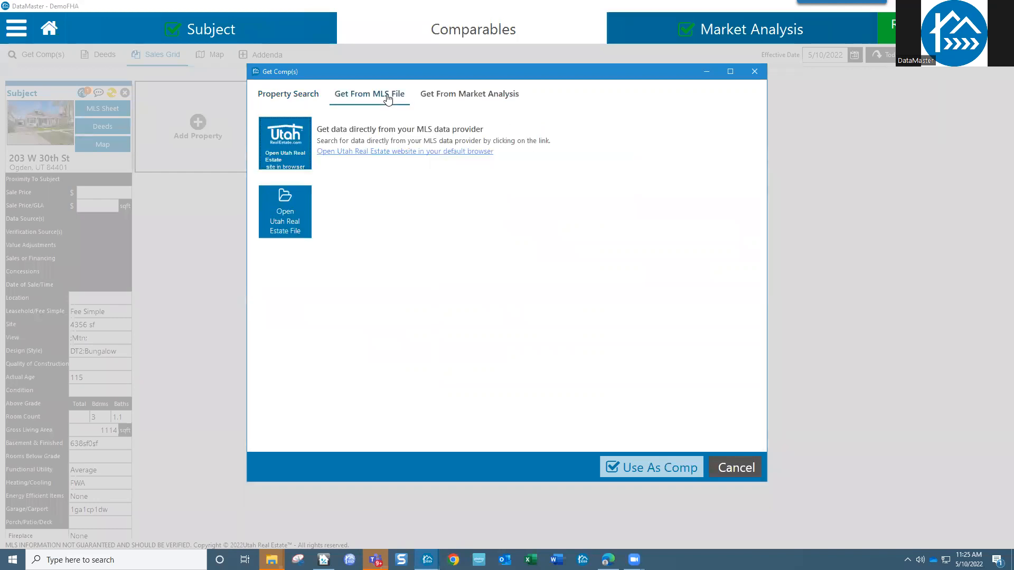
{"action": "left_click", "coordinate": [299, 200]}
{"action": "left_click", "coordinate": [374, 116]}
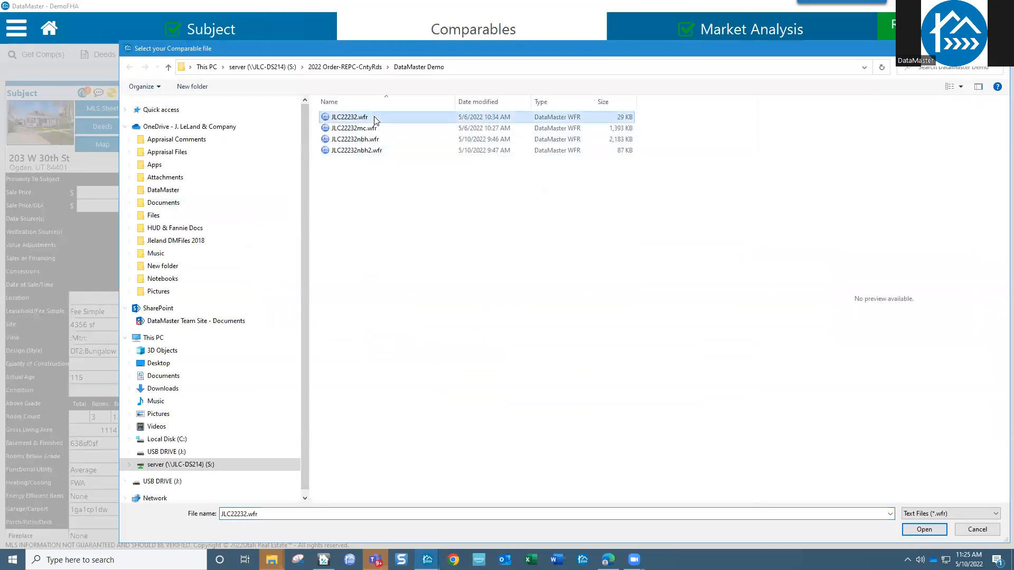
{"action": "left_click", "coordinate": [923, 529]}
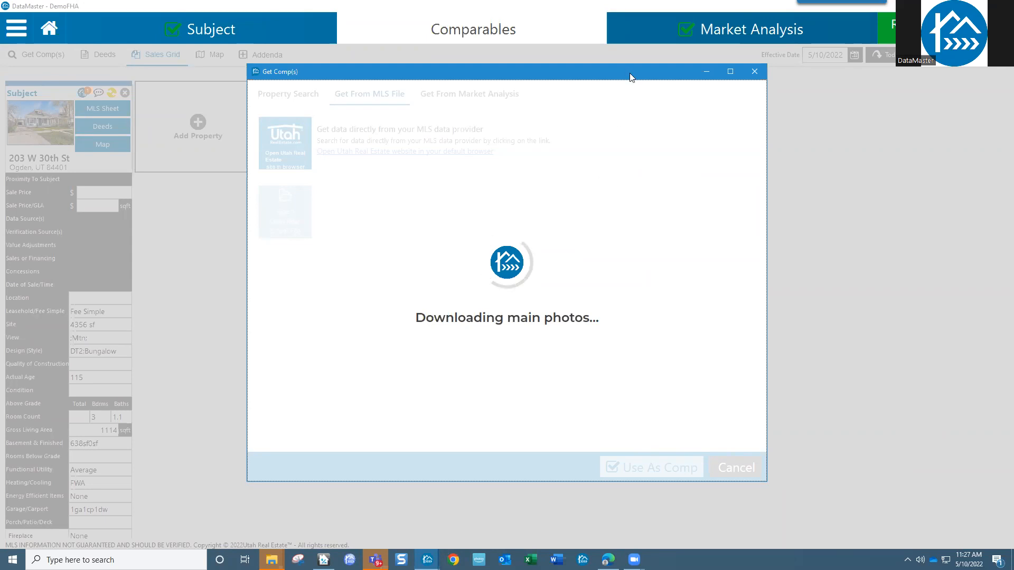
{"action": "key", "text": "alt+Tab"}
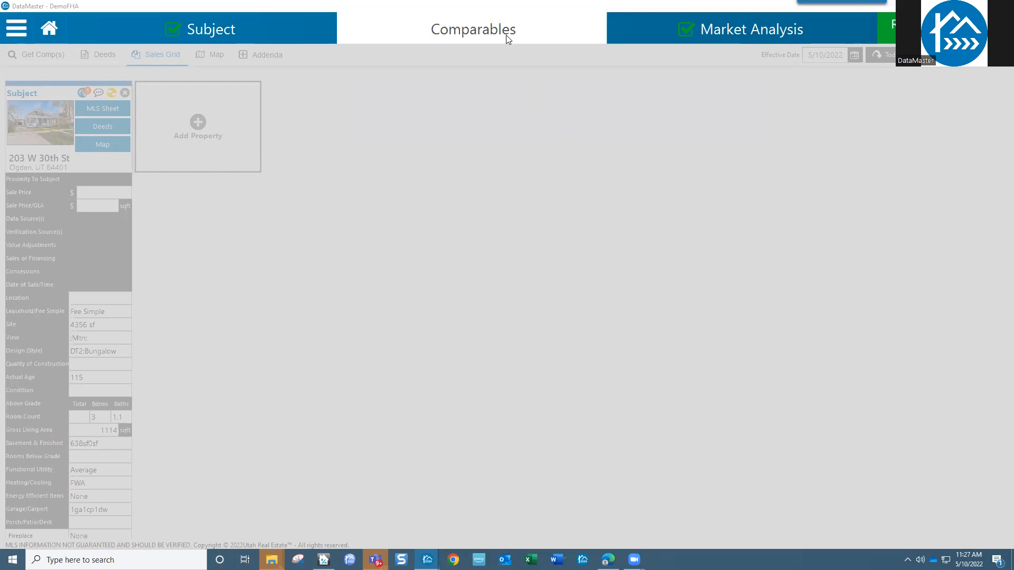
- Close the Teams window and all File Explorer windows while the comp photos download
{"action": "key", "text": "alt+Tab"}
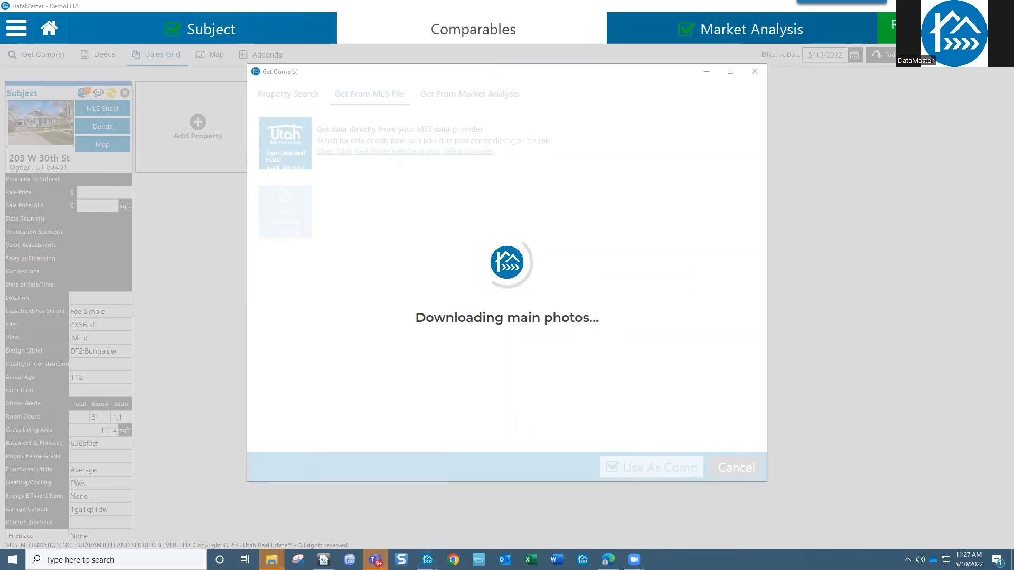
{"action": "right_click", "coordinate": [375, 558]}
{"action": "left_click", "coordinate": [338, 536]}
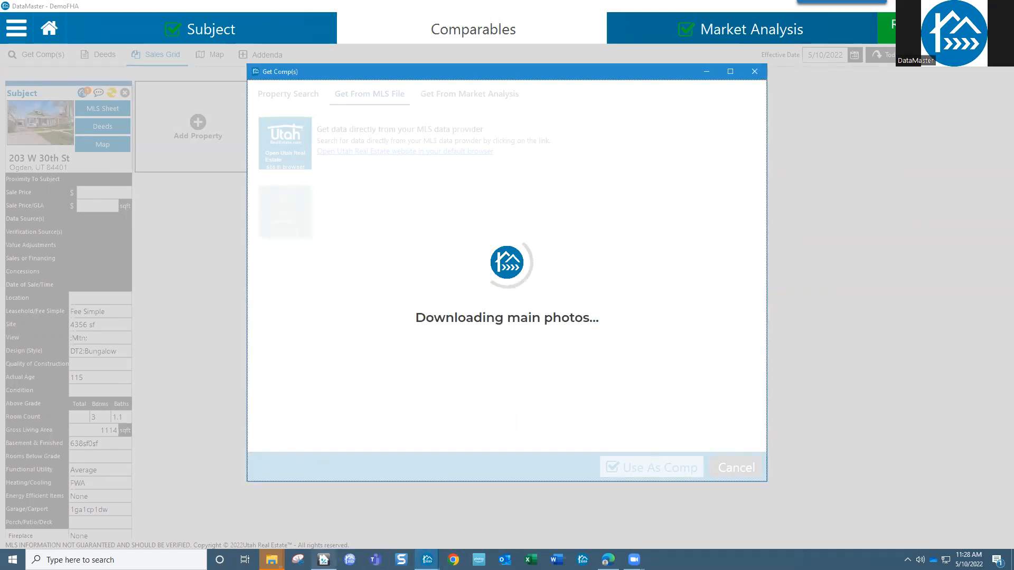
{"action": "left_click", "coordinate": [271, 560]}
{"action": "right_click", "coordinate": [272, 559]}
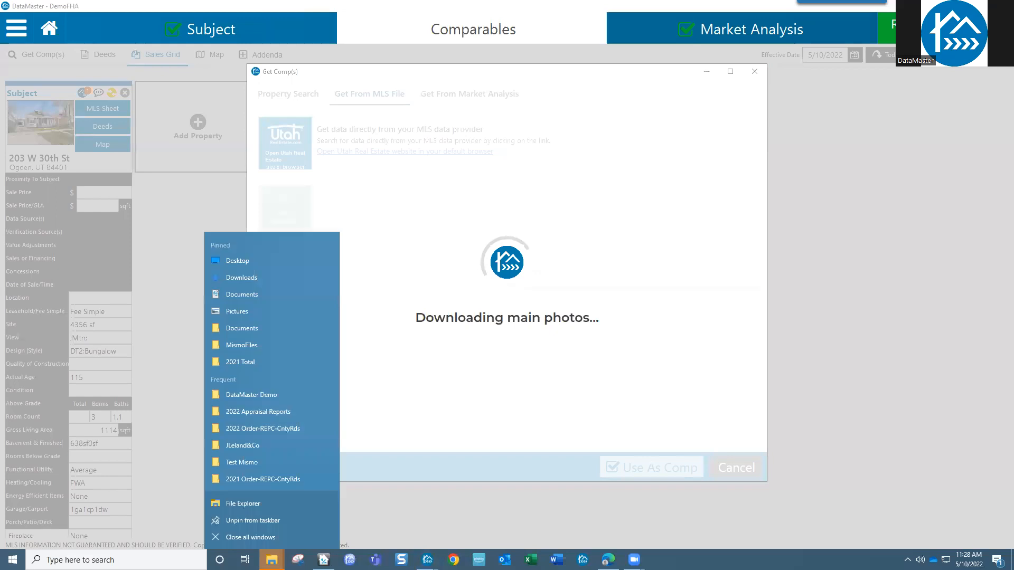
{"action": "left_click", "coordinate": [262, 538]}
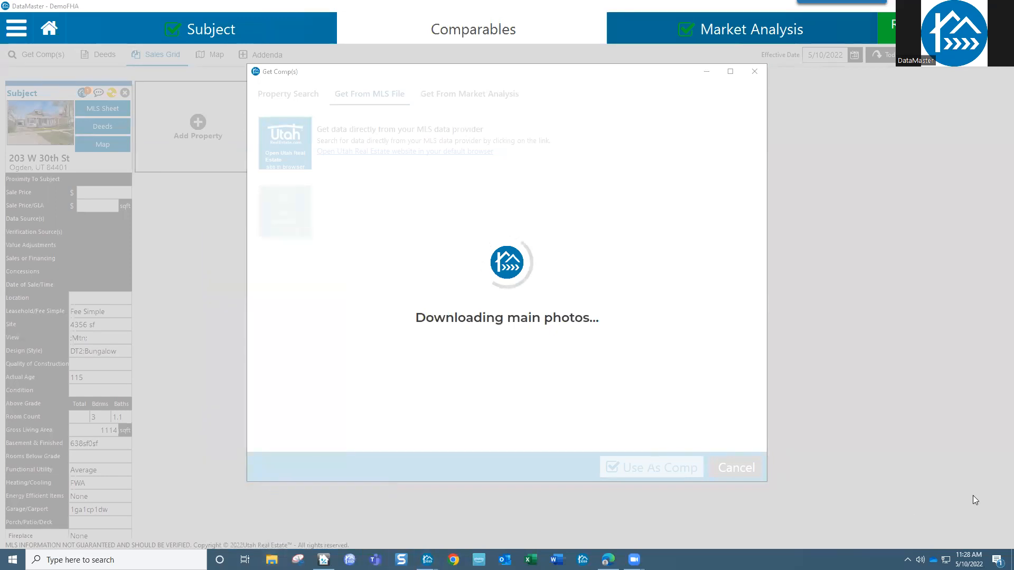
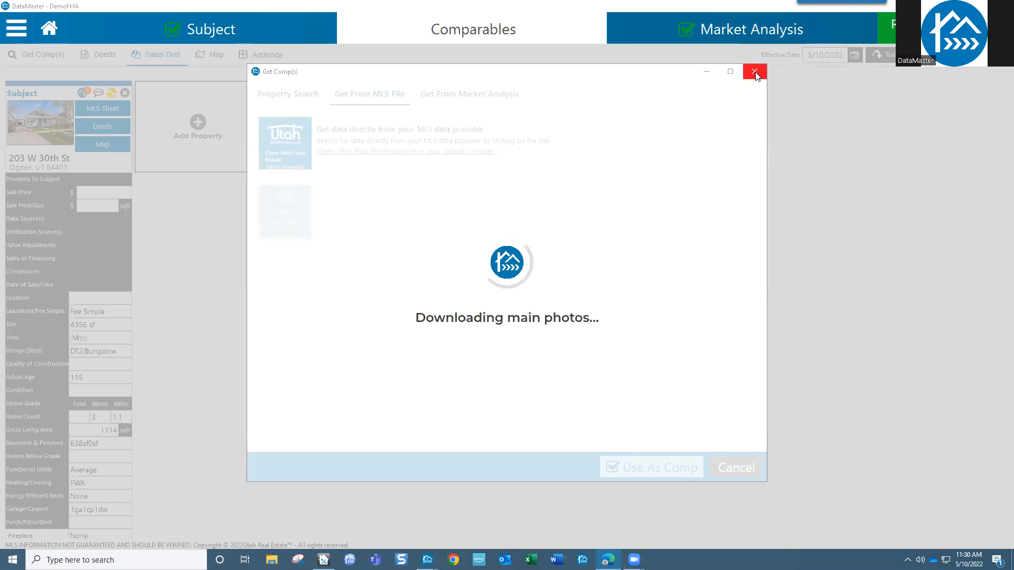
- Cancel the stalled Get Comp(s) photo download and bring the Appraisal Desktop reports list forward
{"action": "left_click", "coordinate": [756, 73]}
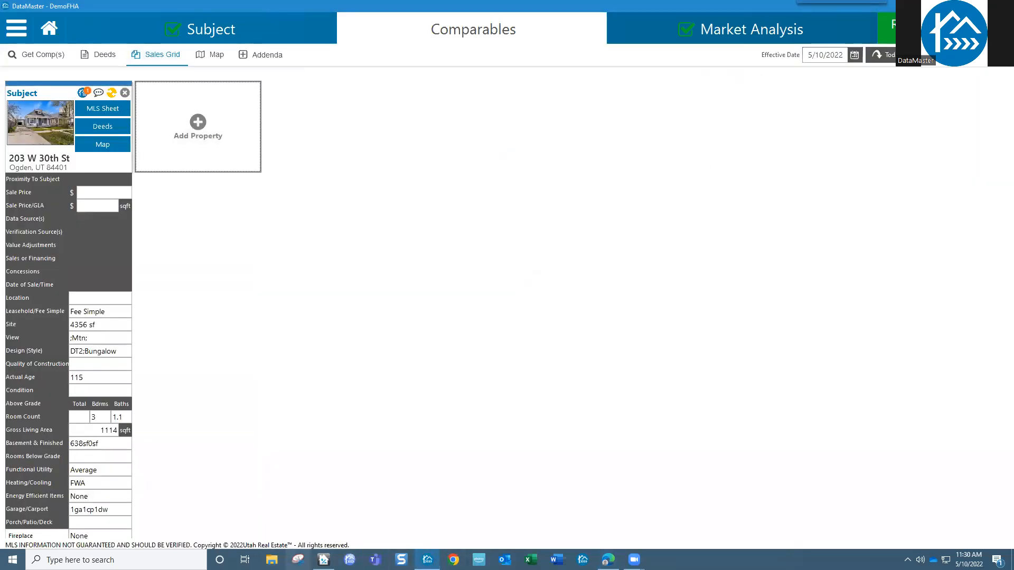
{"action": "mouse_move", "coordinate": [324, 559]}
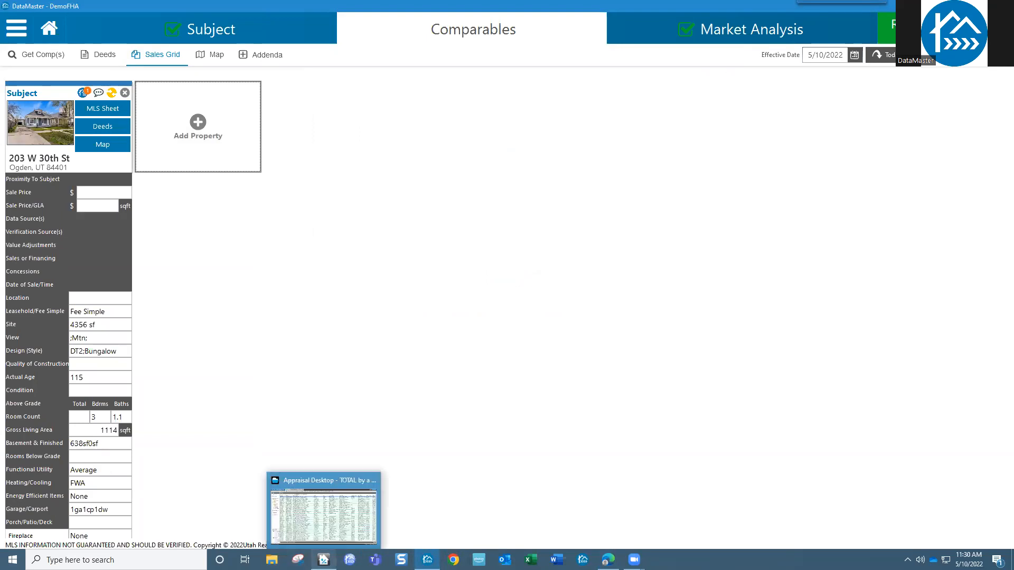
{"action": "left_click", "coordinate": [308, 486]}
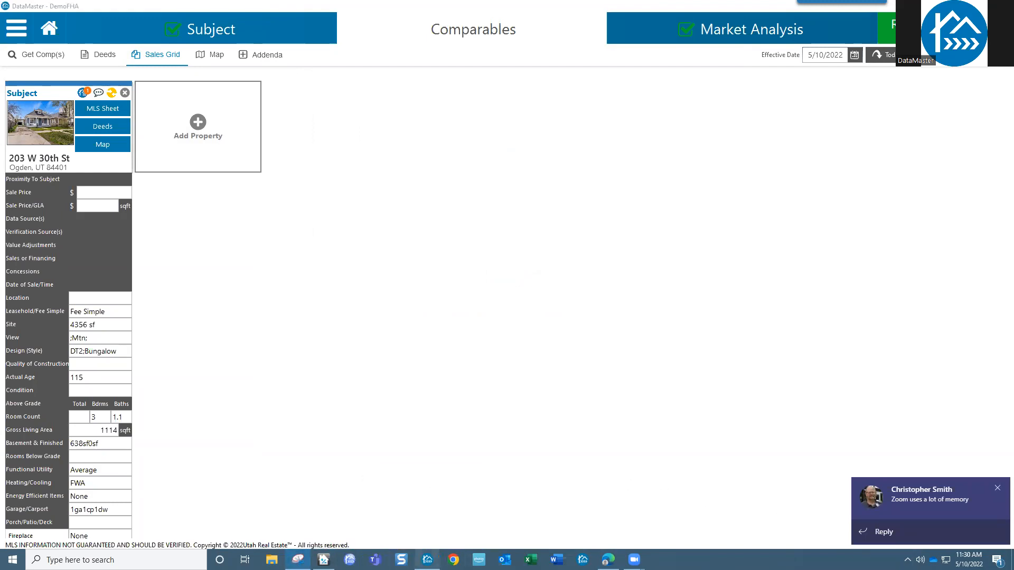
{"action": "left_click", "coordinate": [323, 559]}
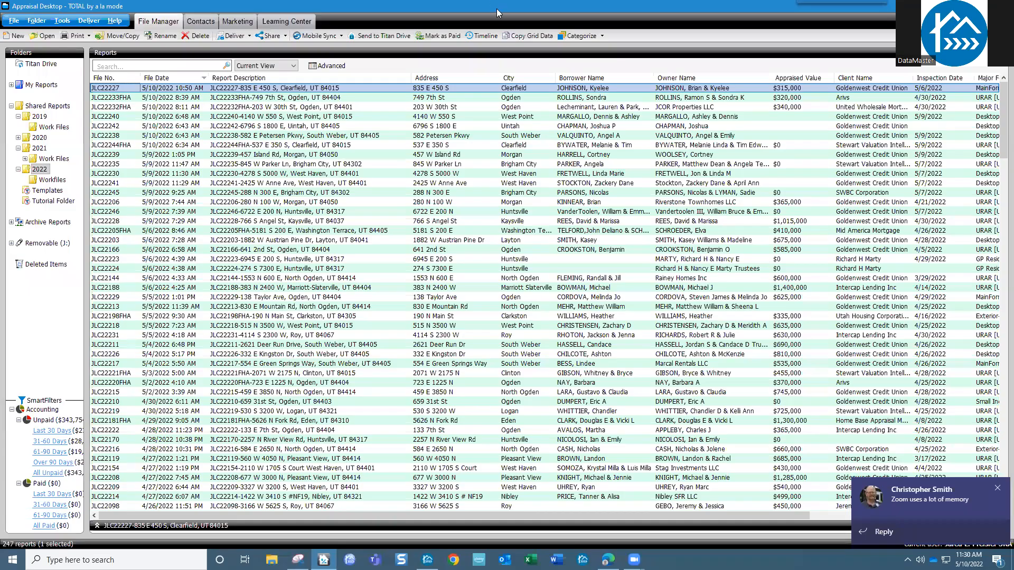
- Move the Appraisal Desktop reports window over to the other monitor
{"action": "left_click_drag", "start_coordinate": [497, 8], "coordinate": [1013, 9]}
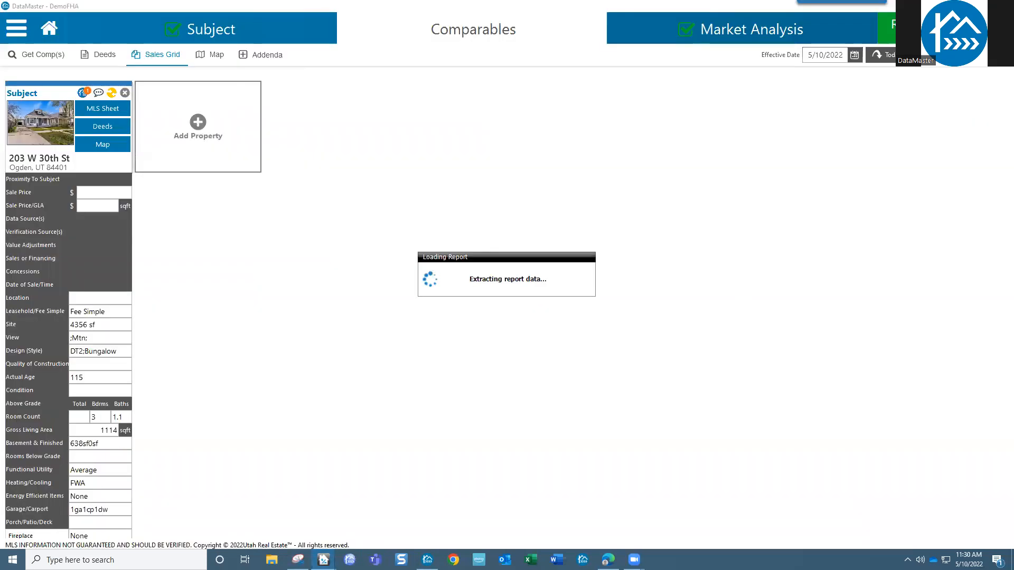
- Start an MLS Number property search listing 1747387, 1773623 and 1793595, comma-separated
{"action": "left_click", "coordinate": [198, 131]}
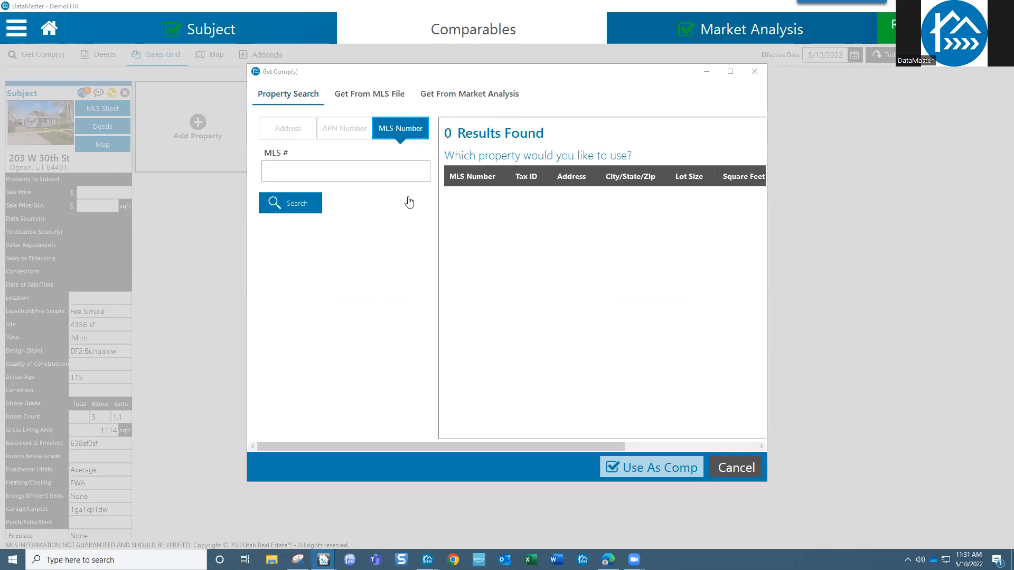
{"action": "left_click", "coordinate": [381, 169]}
{"action": "type", "text": "1747387"}
{"action": "type", "text": ","}
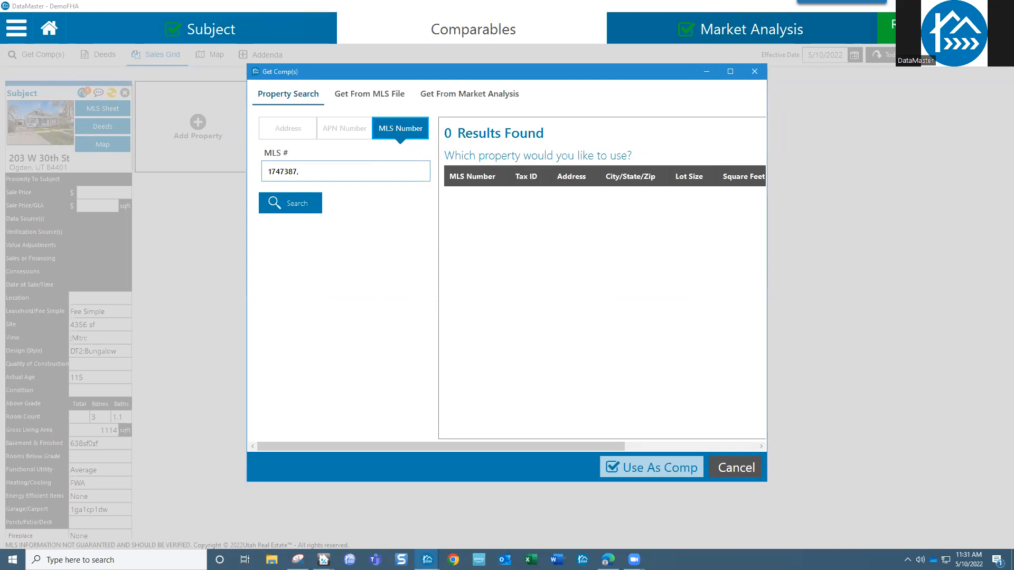
{"action": "key", "text": "alt+Tab"}
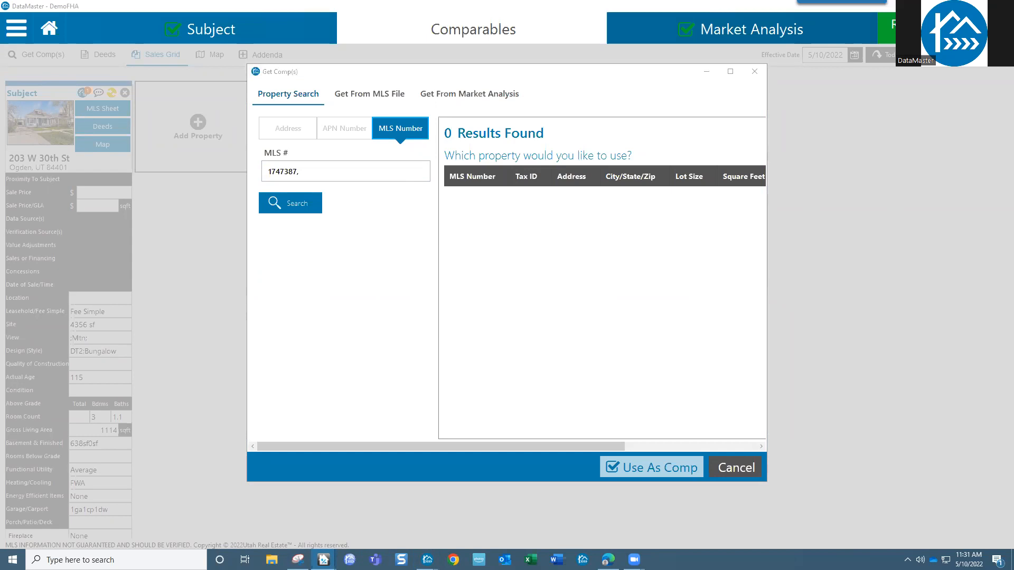
{"action": "left_click", "coordinate": [388, 174]}
{"action": "type", "text": "1773623"}
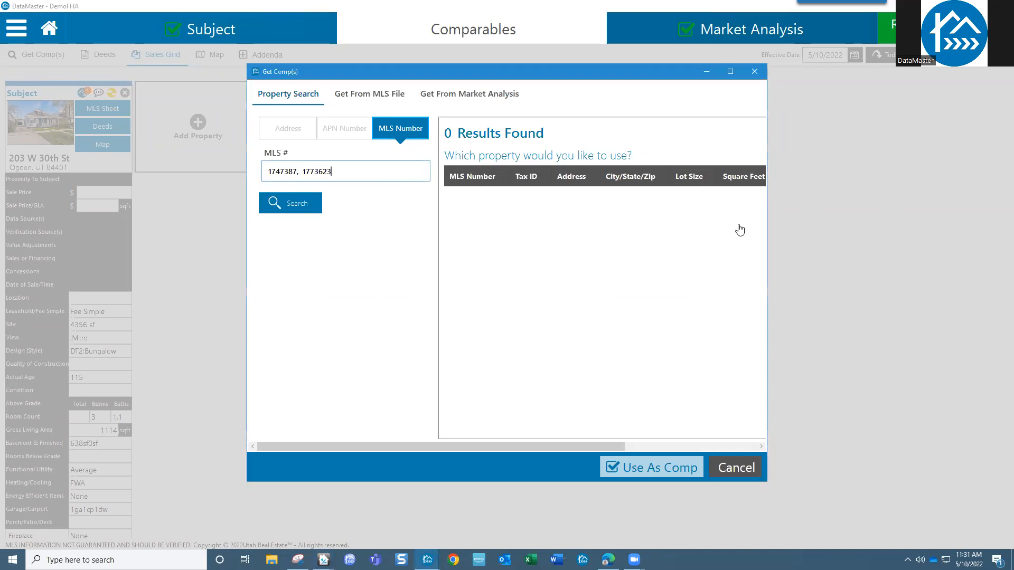
{"action": "type", "text": ","}
{"action": "key", "text": "alt+Tab"}
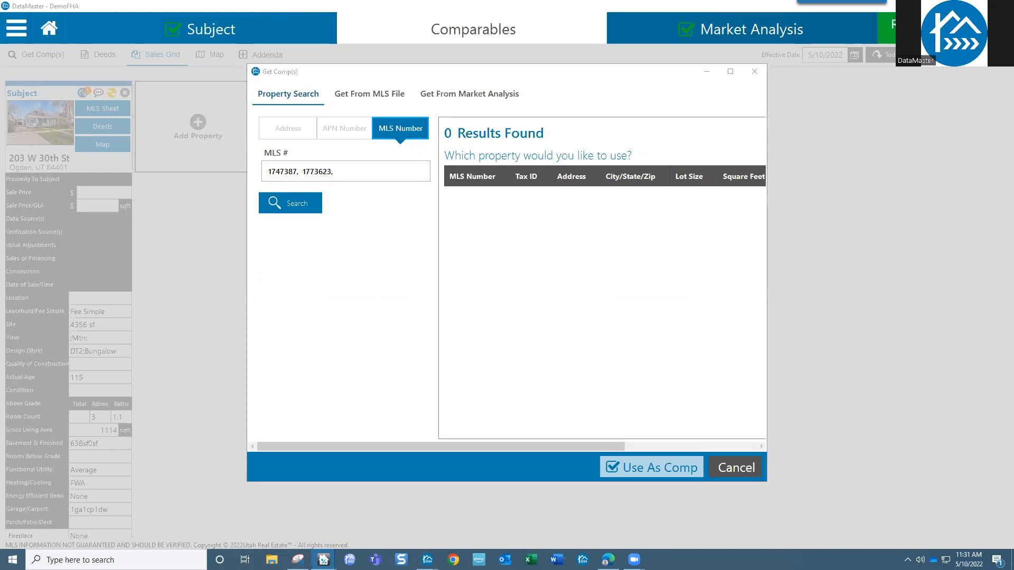
{"action": "left_click", "coordinate": [379, 170]}
{"action": "type", "text": "1793595"}
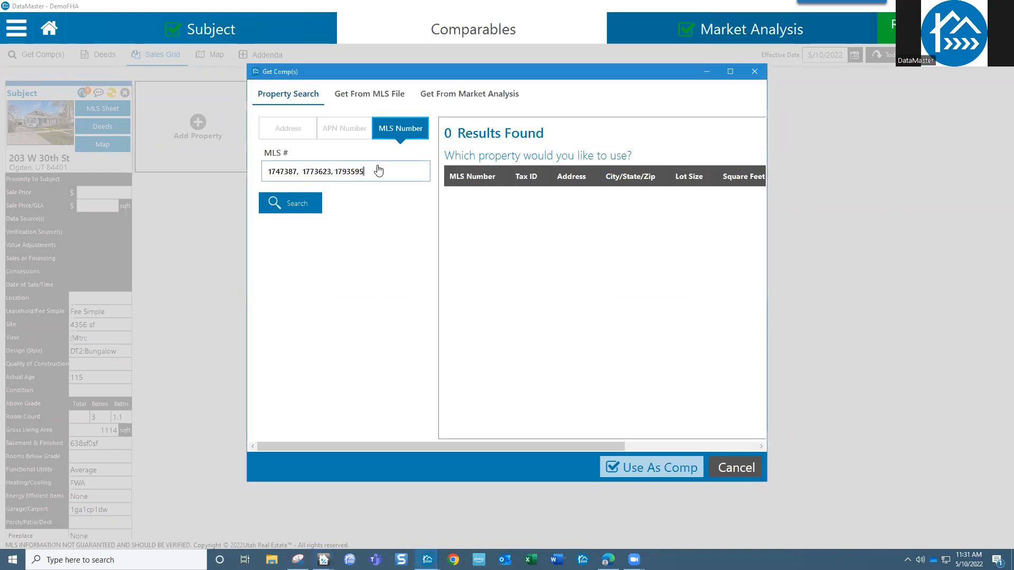
- Run the search for the three MLS numbers and check notifications while main photos download
{"action": "left_click", "coordinate": [307, 211]}
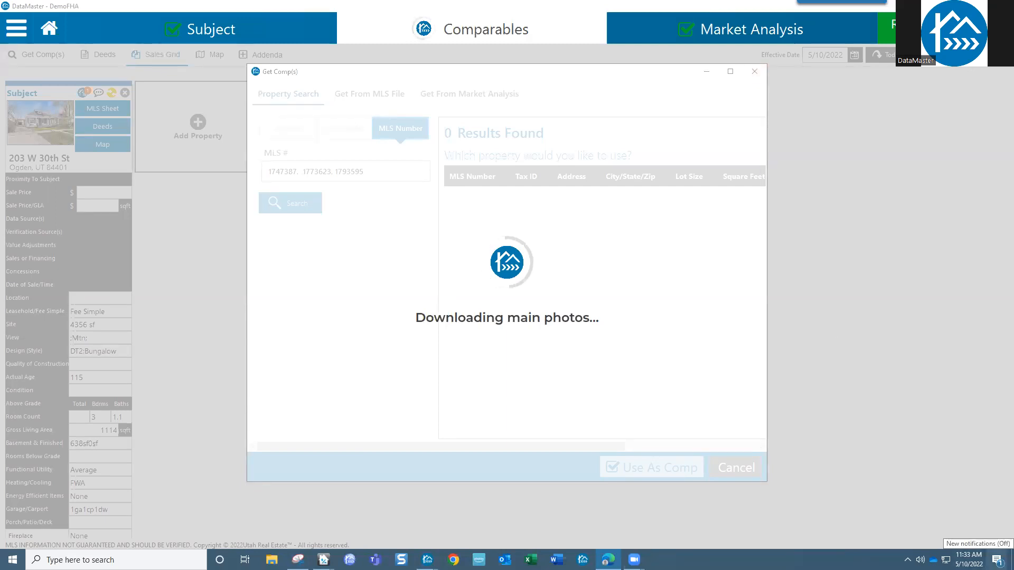
{"action": "left_click", "coordinate": [997, 560]}
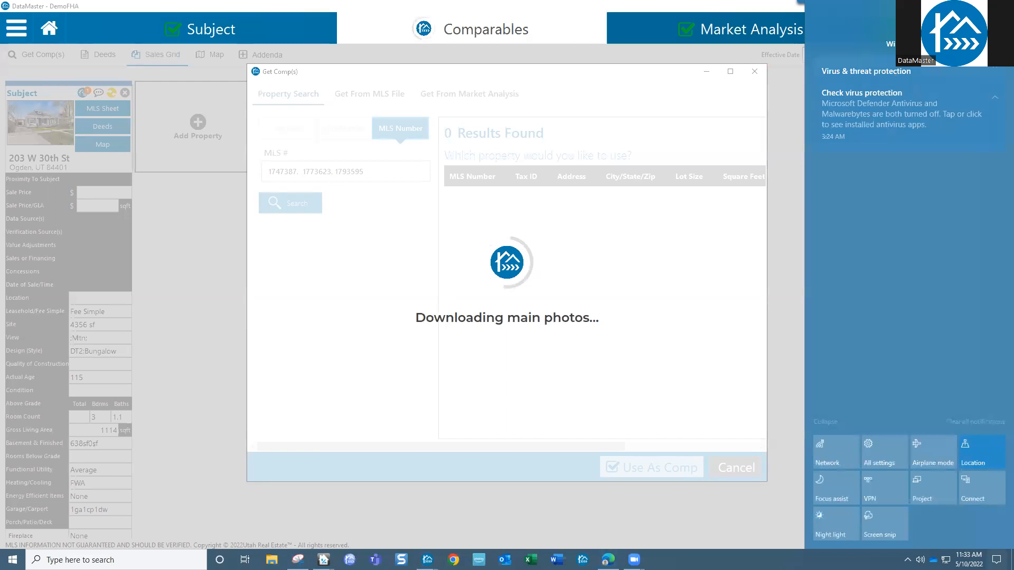
- Dismiss the notifications panel and close the stuck Get Comp(s) search
{"action": "left_click", "coordinate": [997, 560]}
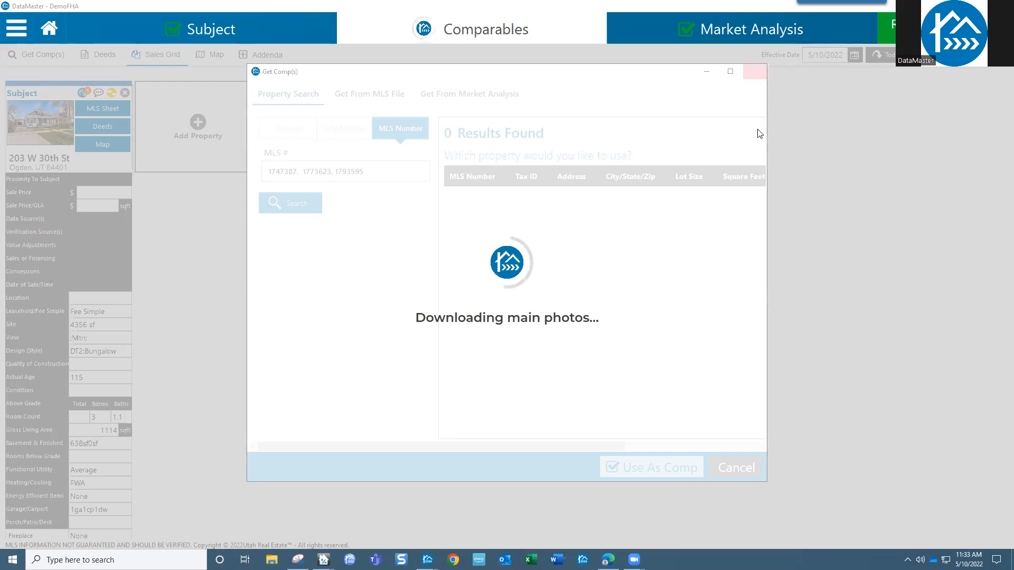
{"action": "left_click", "coordinate": [755, 71]}
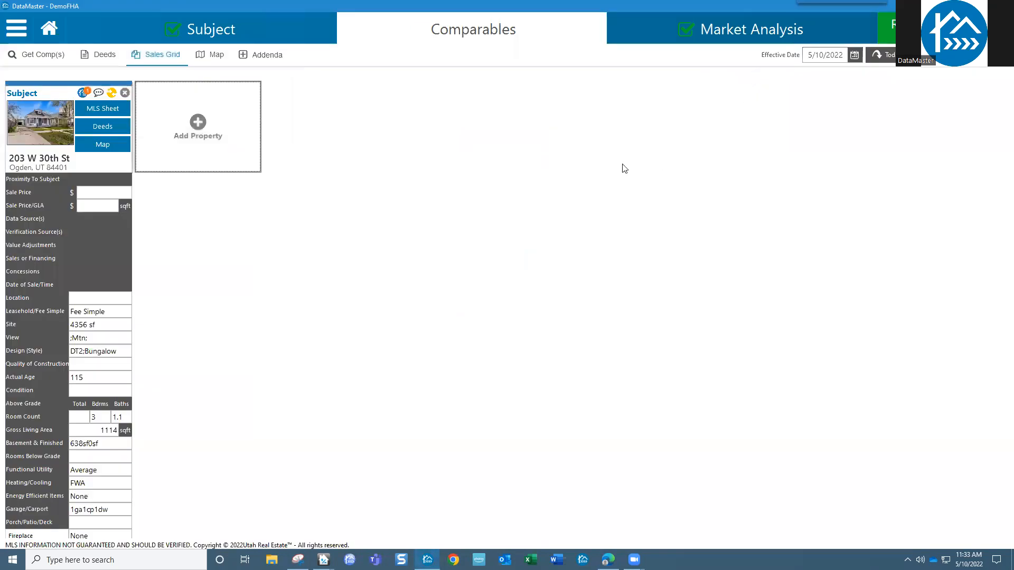
- Reopen Add Property on the Get From Market Analysis source
{"action": "left_click", "coordinate": [17, 29]}
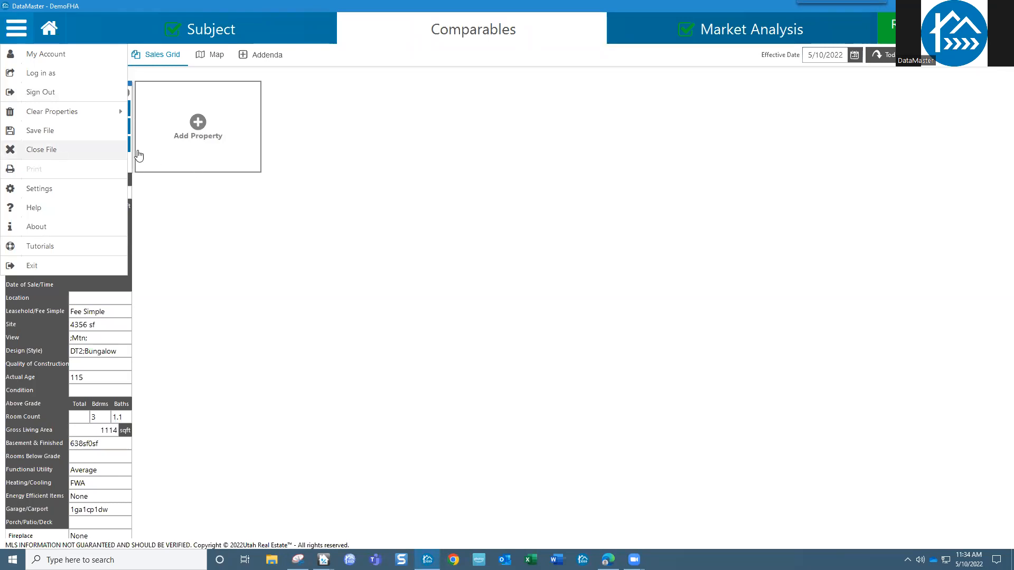
{"action": "left_click", "coordinate": [604, 139]}
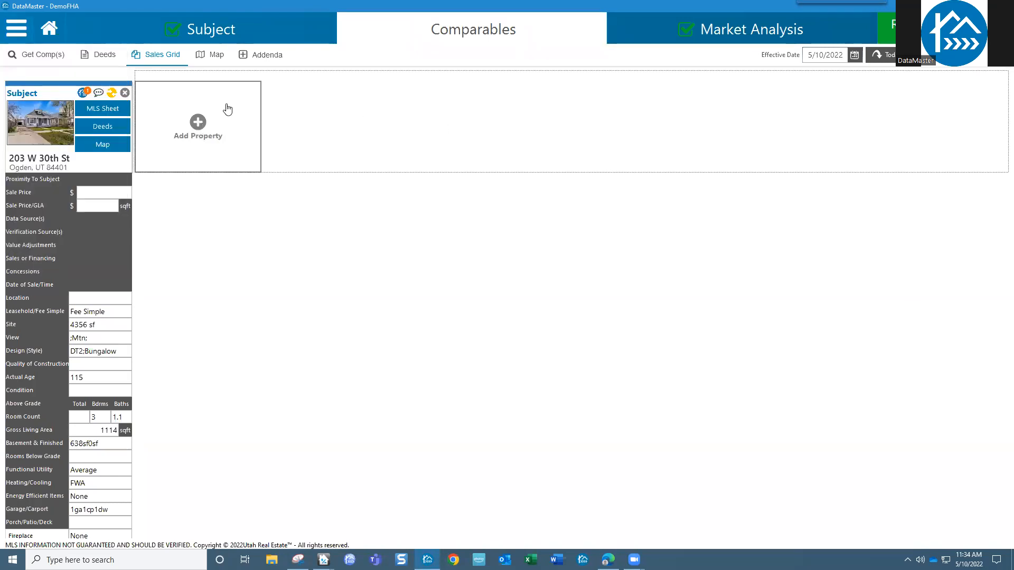
{"action": "left_click", "coordinate": [204, 117]}
{"action": "left_click", "coordinate": [427, 95]}
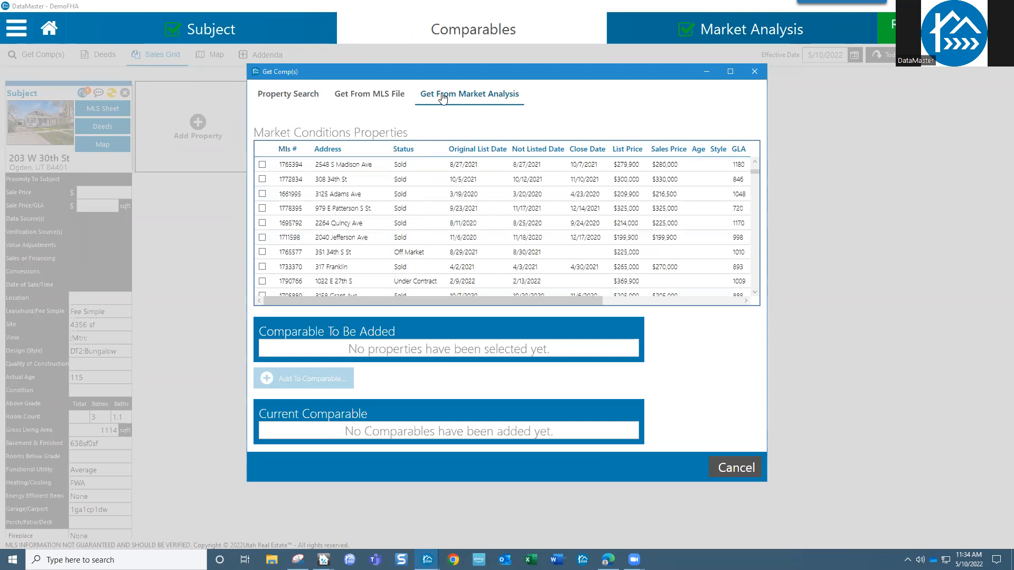
- Sort the market sales newest close date first and tick MLS 1786745
{"action": "left_click", "coordinate": [595, 152]}
{"action": "left_click", "coordinate": [596, 152]}
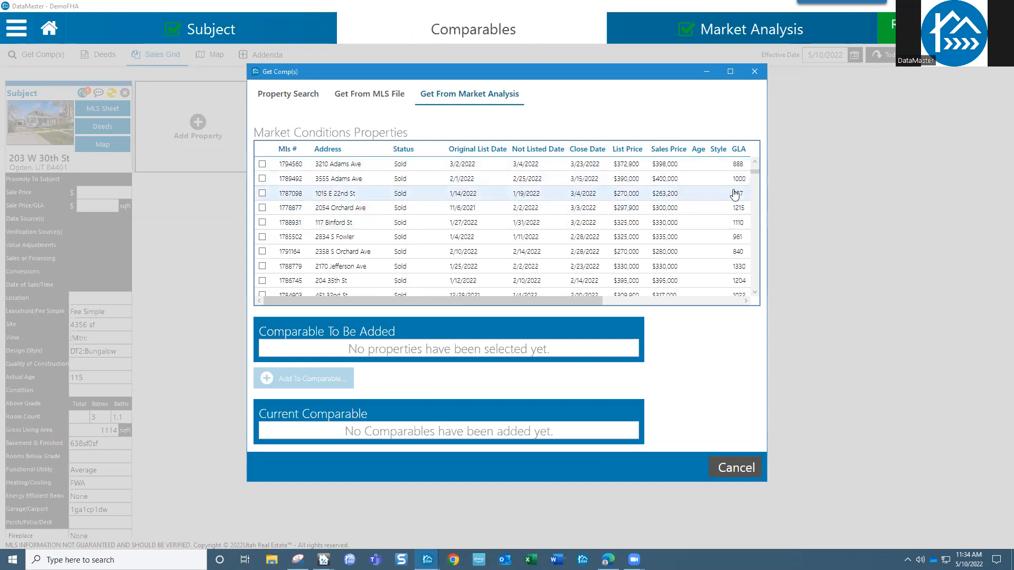
{"action": "left_click", "coordinate": [263, 283]}
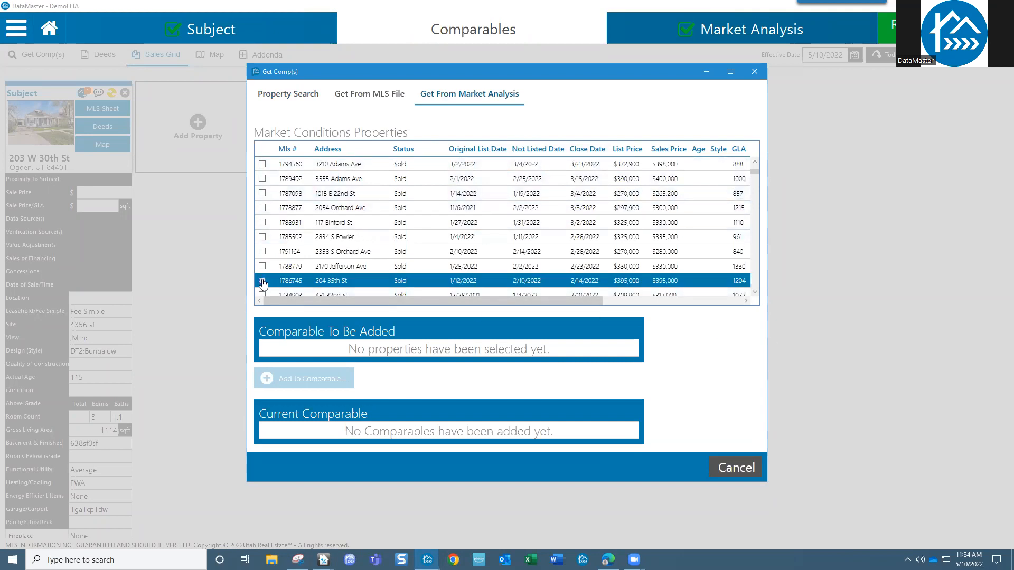
{"action": "left_click", "coordinate": [263, 282]}
- Widen the Get Comp(s) dialog to reveal more columns and operate the control at its right side
{"action": "left_click_drag", "start_coordinate": [769, 421], "coordinate": [946, 421]}
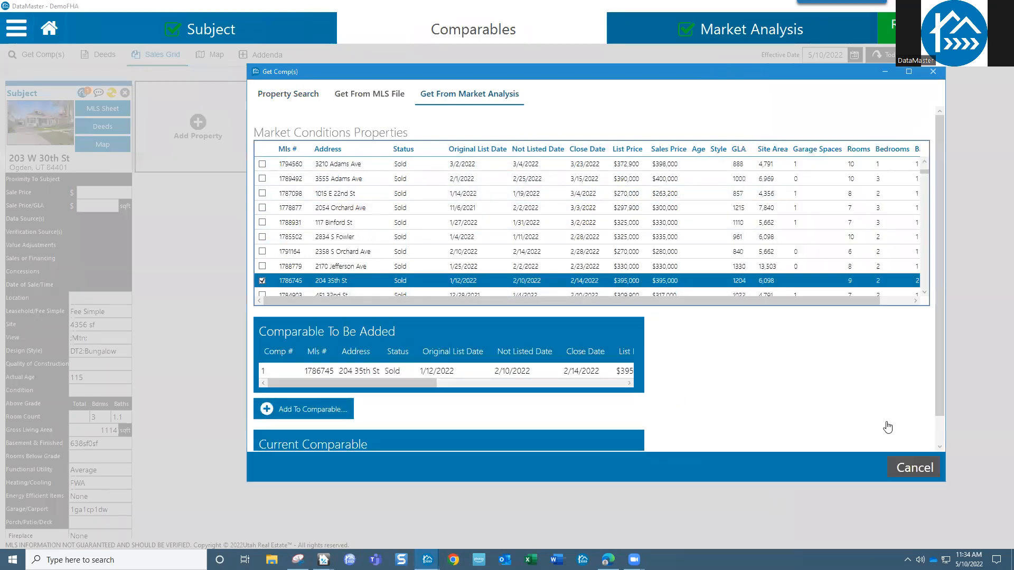
{"action": "left_click", "coordinate": [925, 292]}
{"action": "left_click", "coordinate": [925, 292]}
{"action": "left_click", "coordinate": [924, 292]}
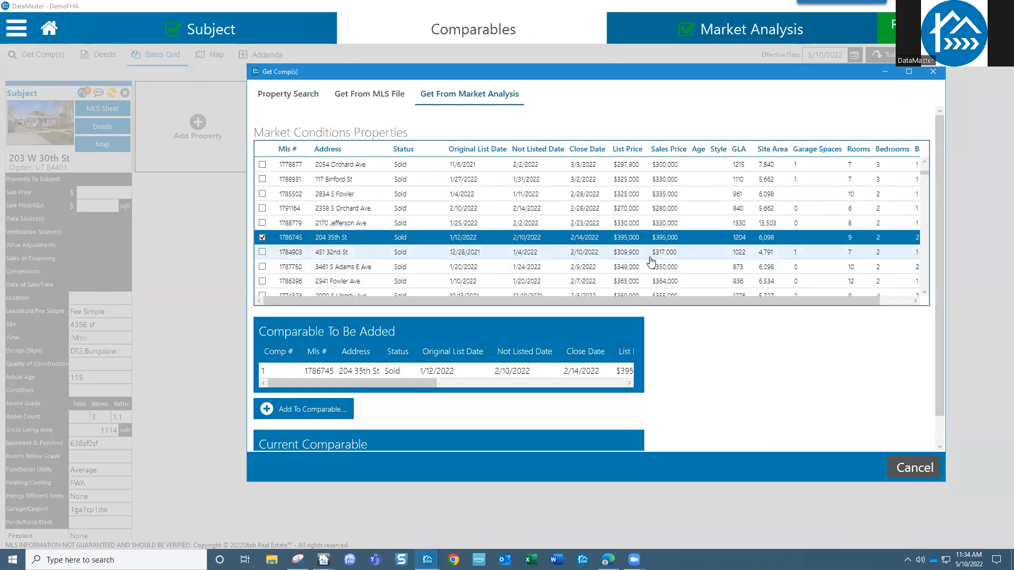
{"action": "left_click", "coordinate": [924, 293]}
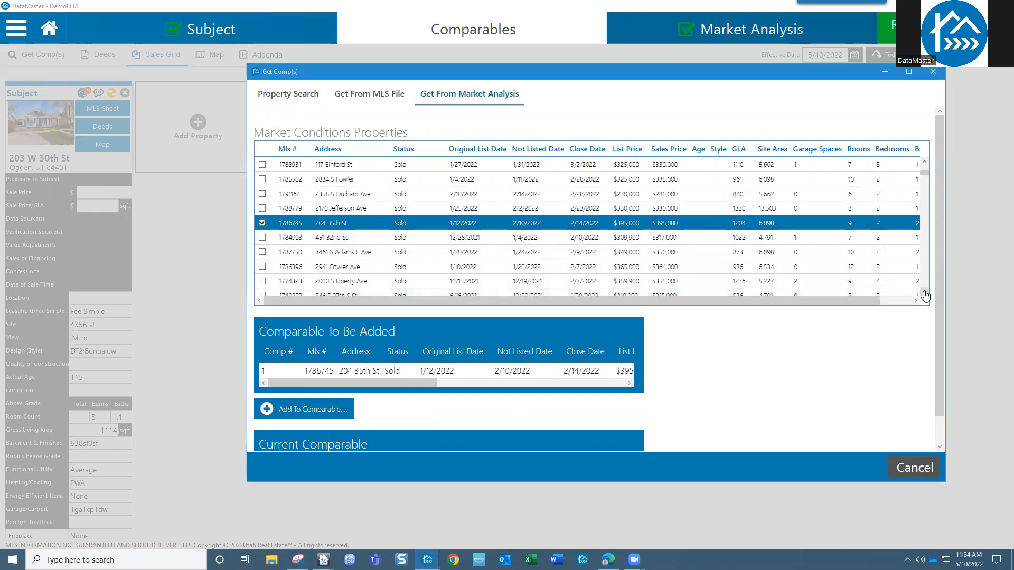
{"action": "left_click", "coordinate": [924, 294]}
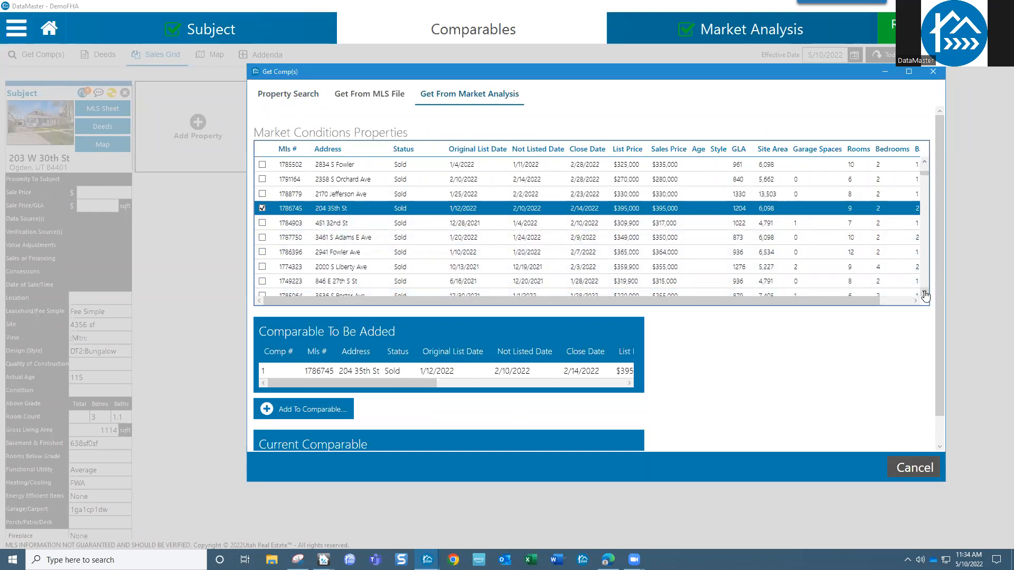
{"action": "left_click", "coordinate": [924, 295]}
{"action": "left_click", "coordinate": [924, 294]}
{"action": "left_click", "coordinate": [924, 294]}
{"action": "left_click", "coordinate": [924, 294]}
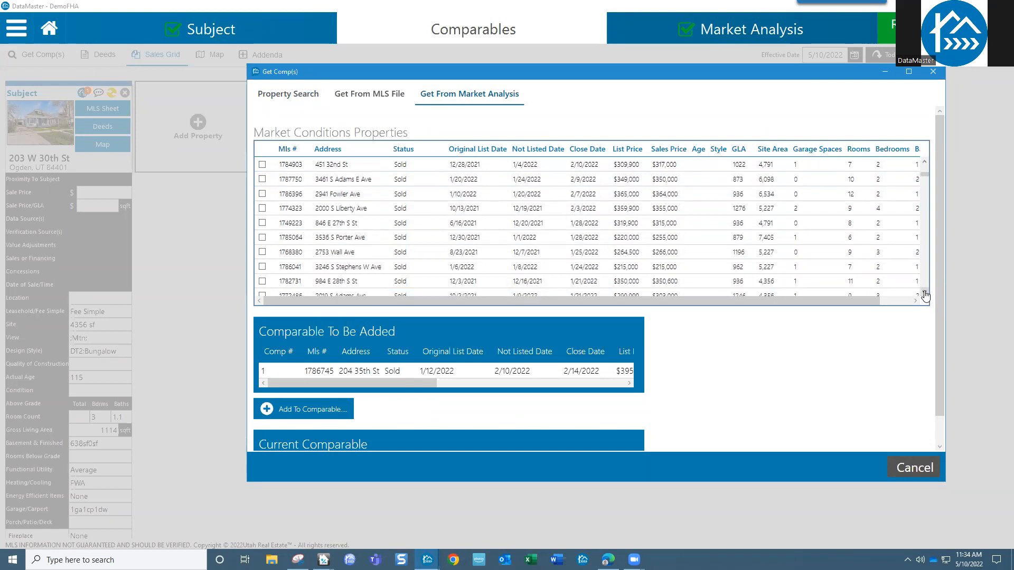
{"action": "left_click", "coordinate": [924, 294]}
{"action": "left_click", "coordinate": [924, 294]}
{"action": "left_click", "coordinate": [924, 294]}
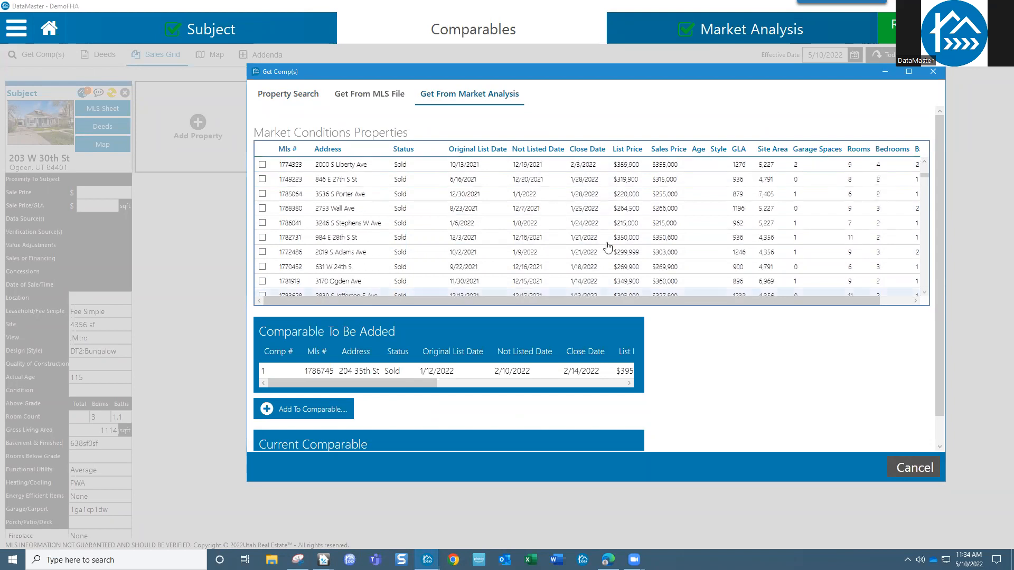
- Tick MLS 1768380, 1770452 and 1781919, then add all four sales as comparables
{"action": "left_click", "coordinate": [263, 209]}
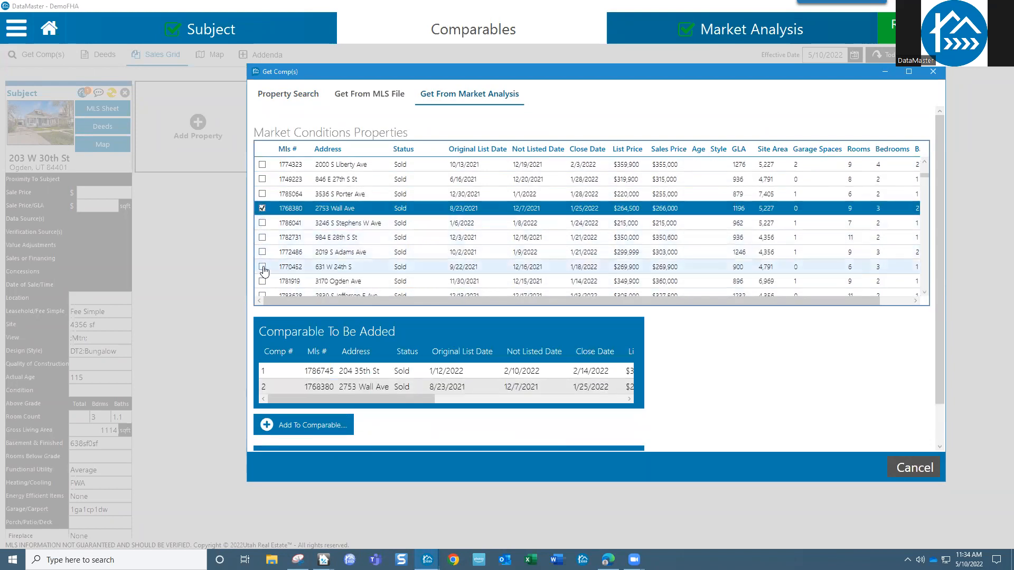
{"action": "left_click", "coordinate": [262, 267]}
{"action": "left_click", "coordinate": [262, 281]}
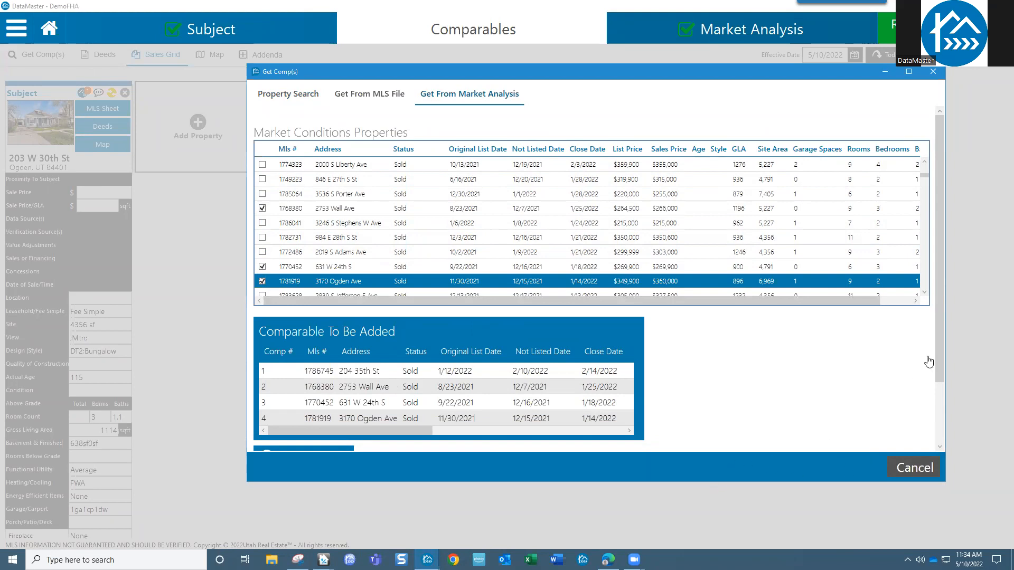
{"action": "scroll", "coordinate": [938, 356], "scroll_direction": "down", "scroll_amount": 2}
{"action": "left_click", "coordinate": [288, 394]}
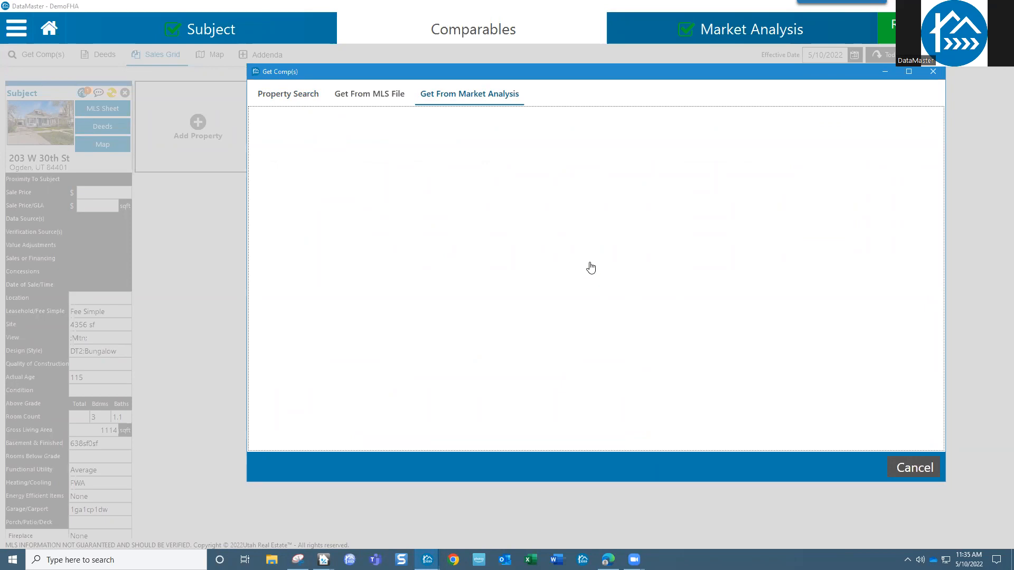
- Close the stalled comparable download dialog, then save and close the DemoFHA file
{"action": "left_click_drag", "start_coordinate": [613, 70], "coordinate": [529, 73]}
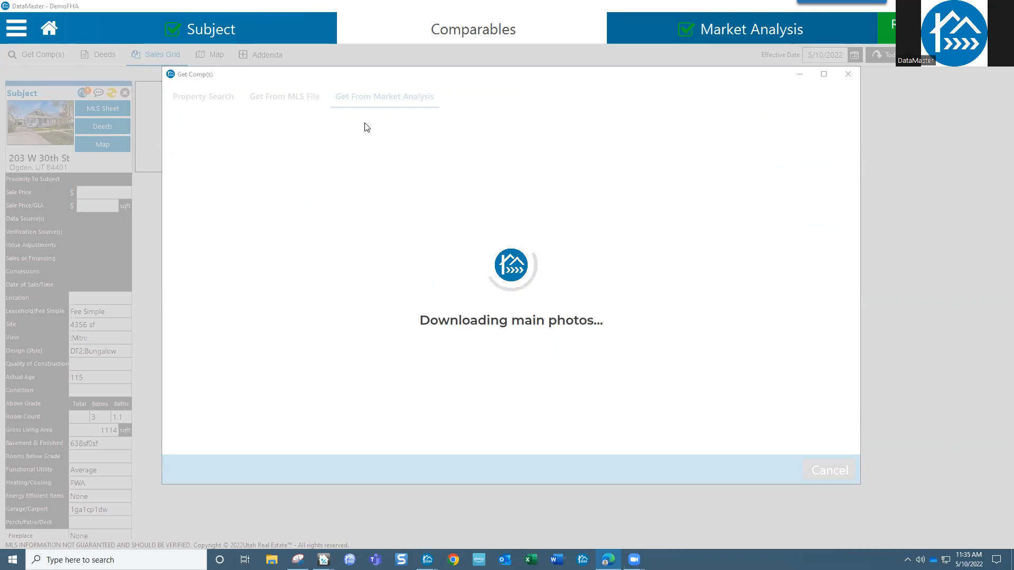
{"action": "left_click", "coordinate": [848, 75]}
{"action": "left_click", "coordinate": [848, 75]}
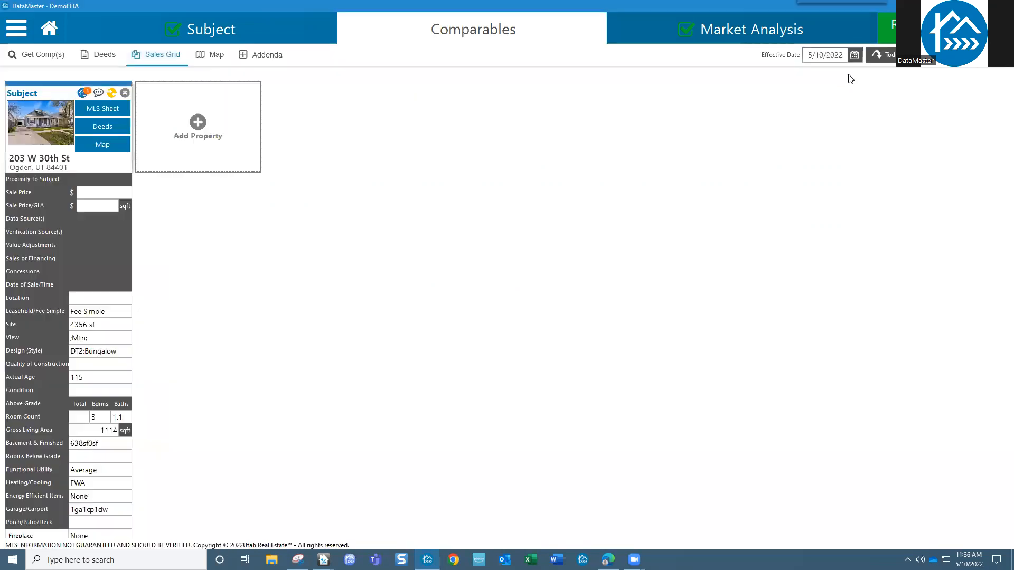
{"action": "left_click", "coordinate": [17, 29]}
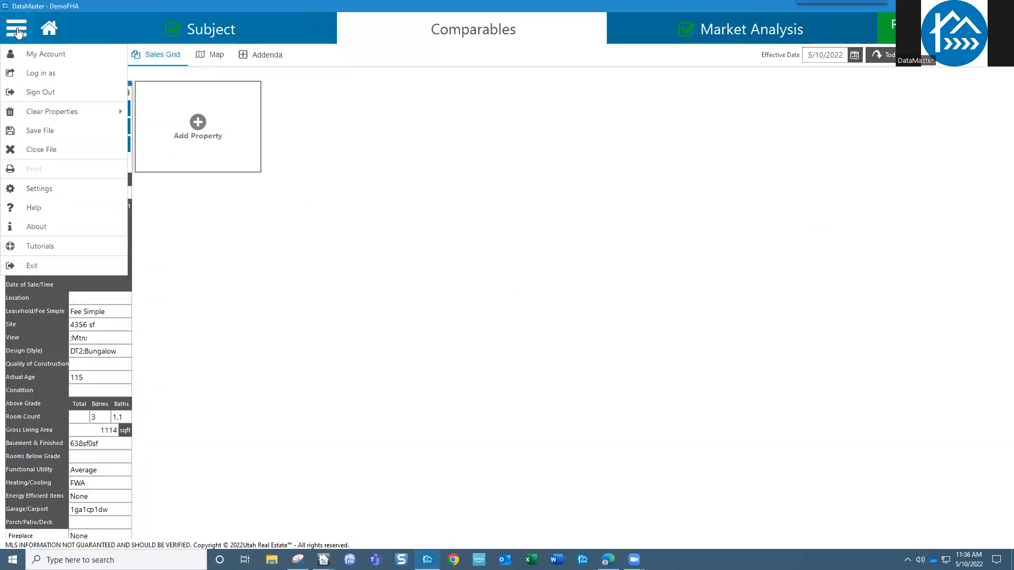
{"action": "left_click", "coordinate": [41, 151]}
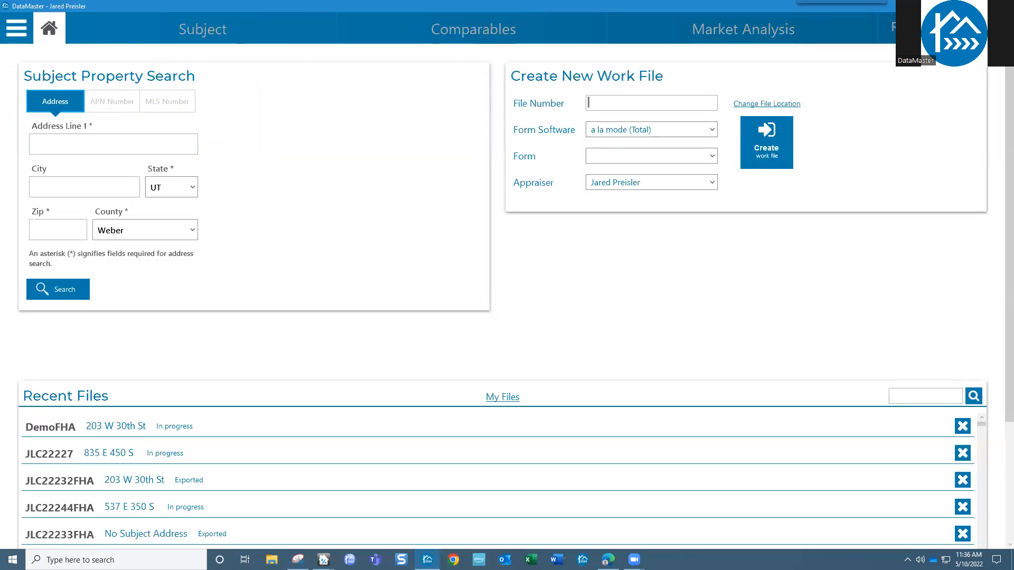
- Exit DataMaster with confirmation, then launch it again
{"action": "left_click", "coordinate": [1002, 6]}
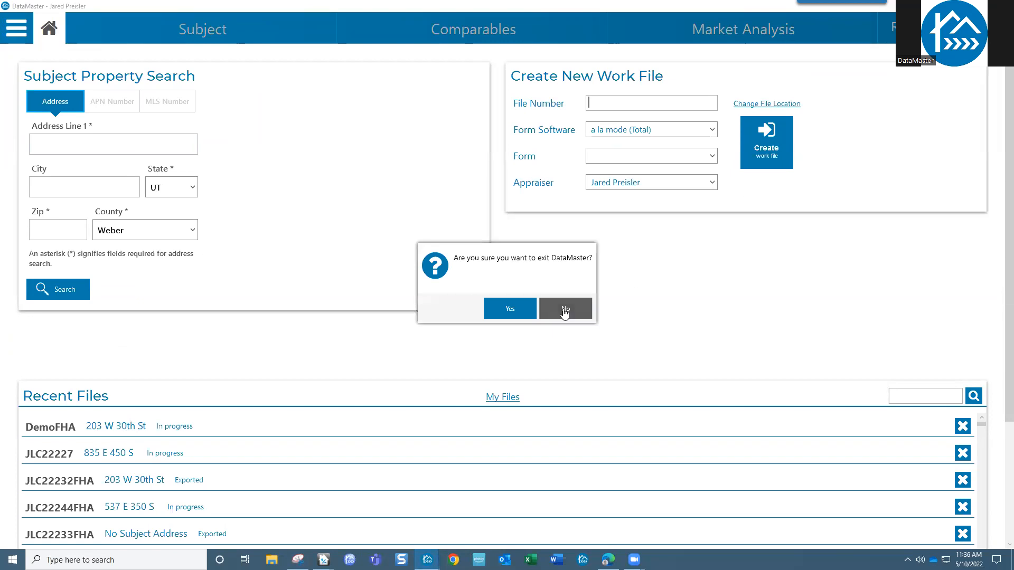
{"action": "left_click", "coordinate": [516, 312]}
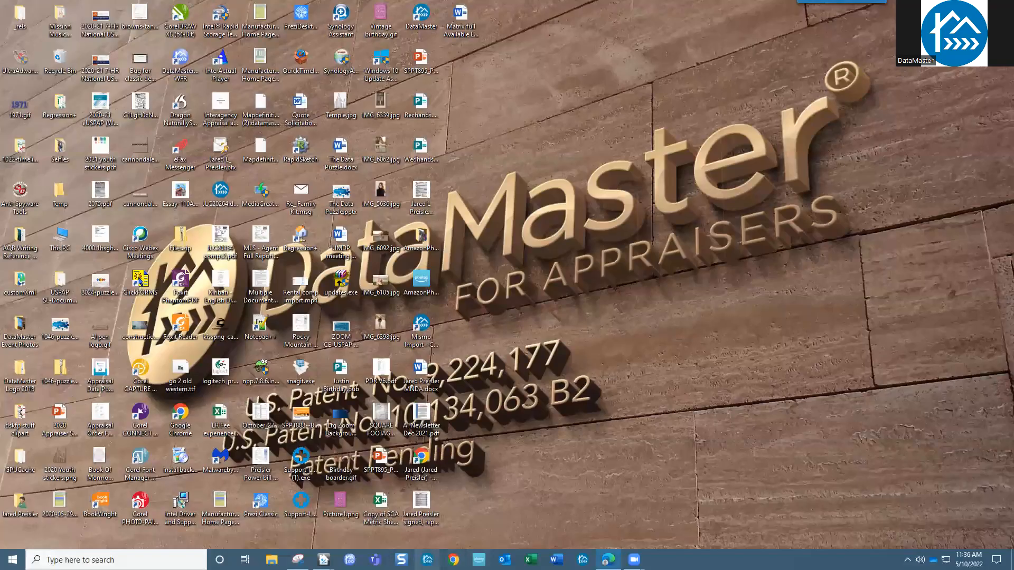
{"action": "left_click", "coordinate": [428, 559]}
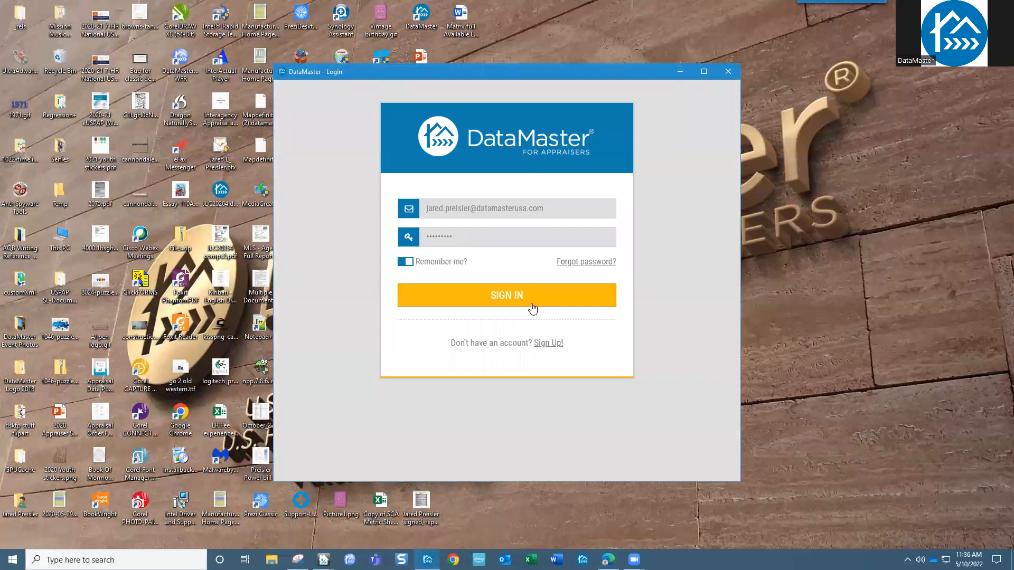
- Sign in with the saved account, dismiss the Tuesday Tips bulletin, and open DemoFHA.dma from recent files
{"action": "left_click", "coordinate": [531, 306]}
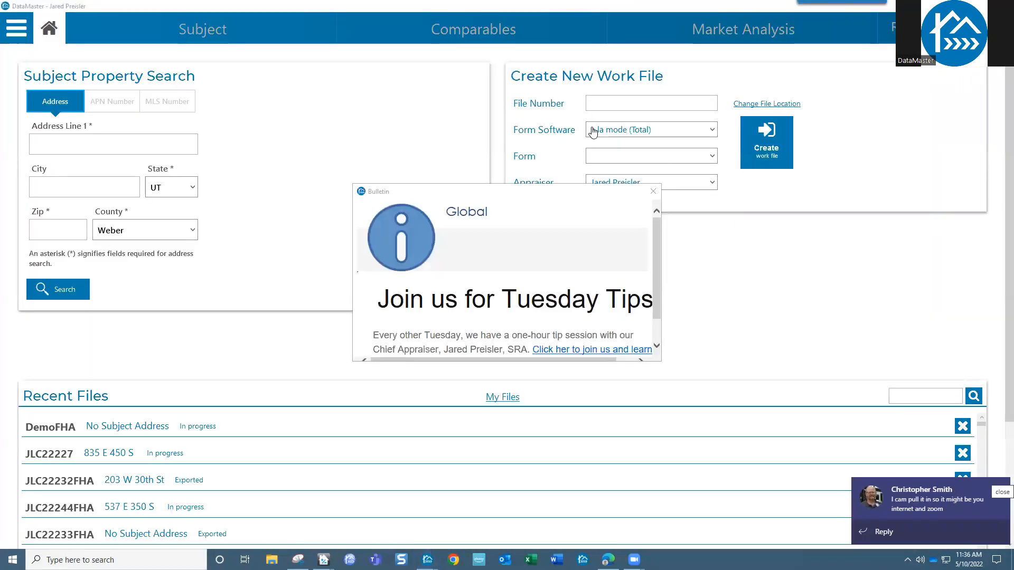
{"action": "left_click", "coordinate": [653, 191]}
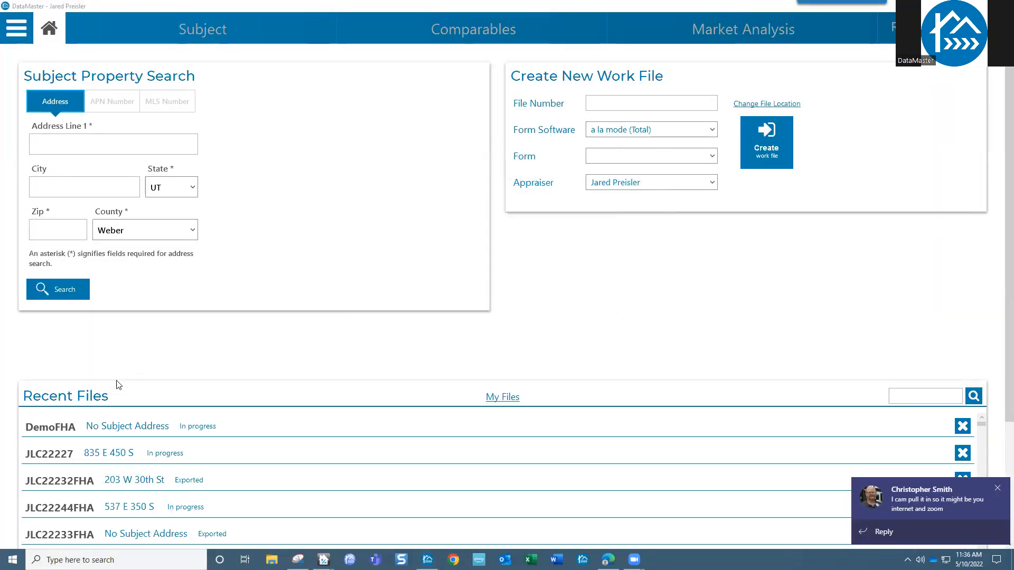
{"action": "left_click", "coordinate": [121, 427]}
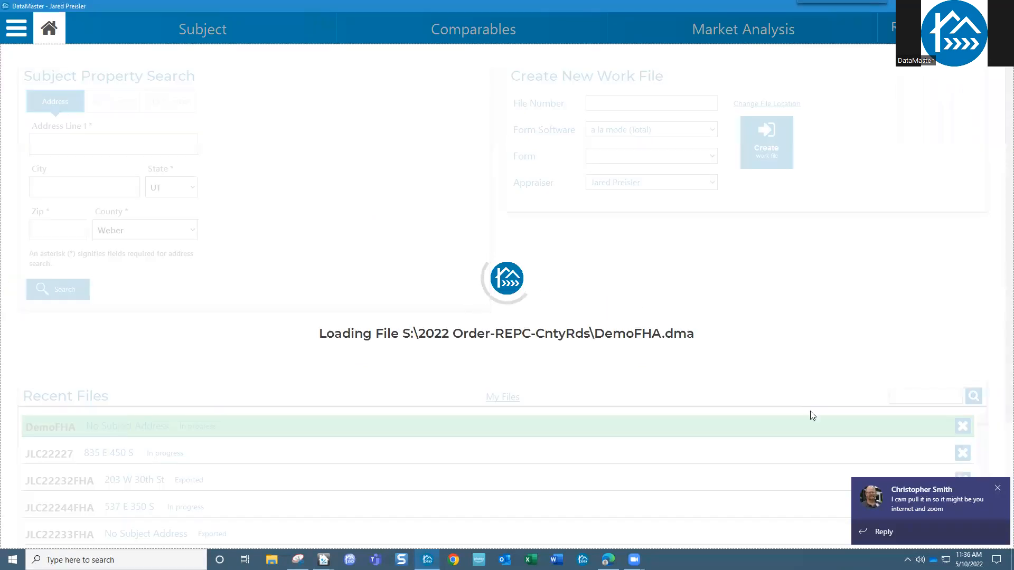
- Import the comparables from MLS file JLC22232.wfr into DemoFHA's sales grid
{"action": "left_click", "coordinate": [997, 488]}
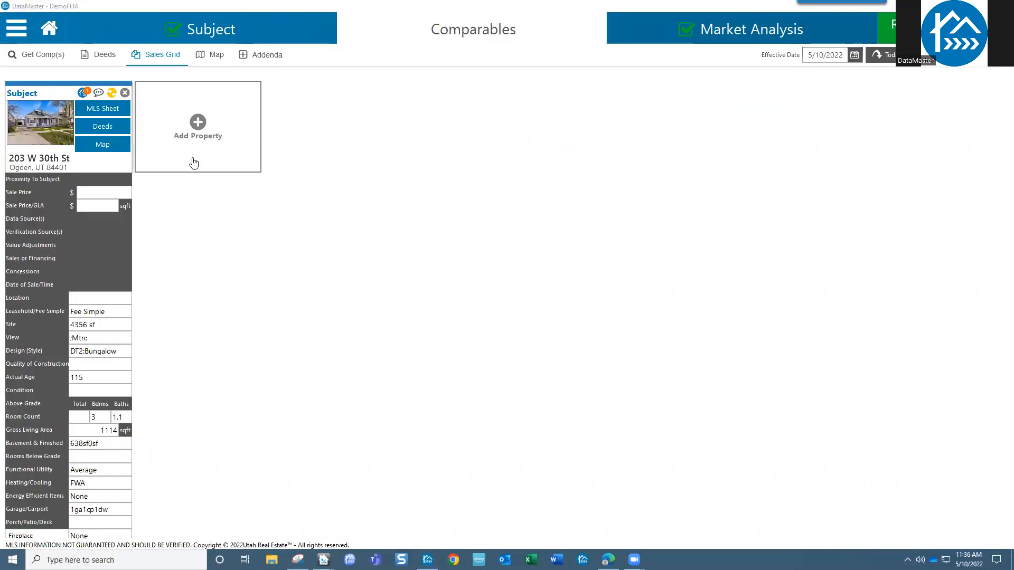
{"action": "left_click", "coordinate": [201, 130]}
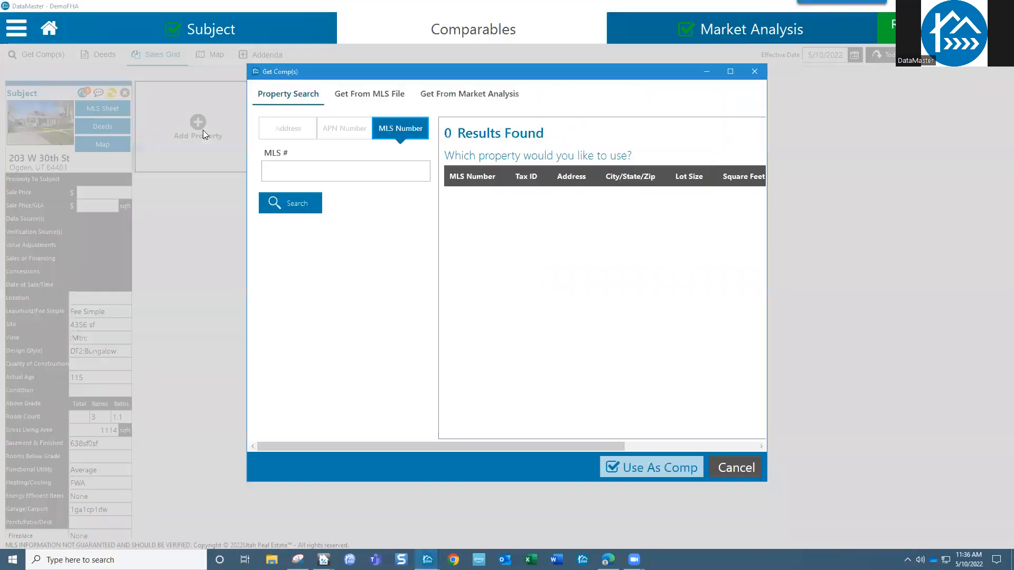
{"action": "left_click", "coordinate": [379, 94]}
{"action": "left_click", "coordinate": [284, 217]}
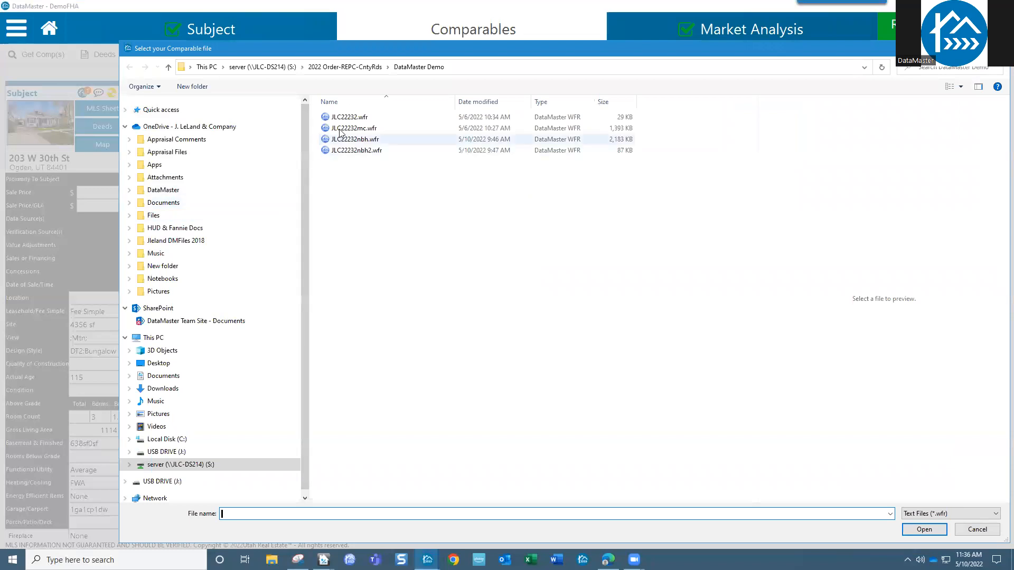
{"action": "left_click", "coordinate": [349, 117]}
{"action": "left_click", "coordinate": [917, 528]}
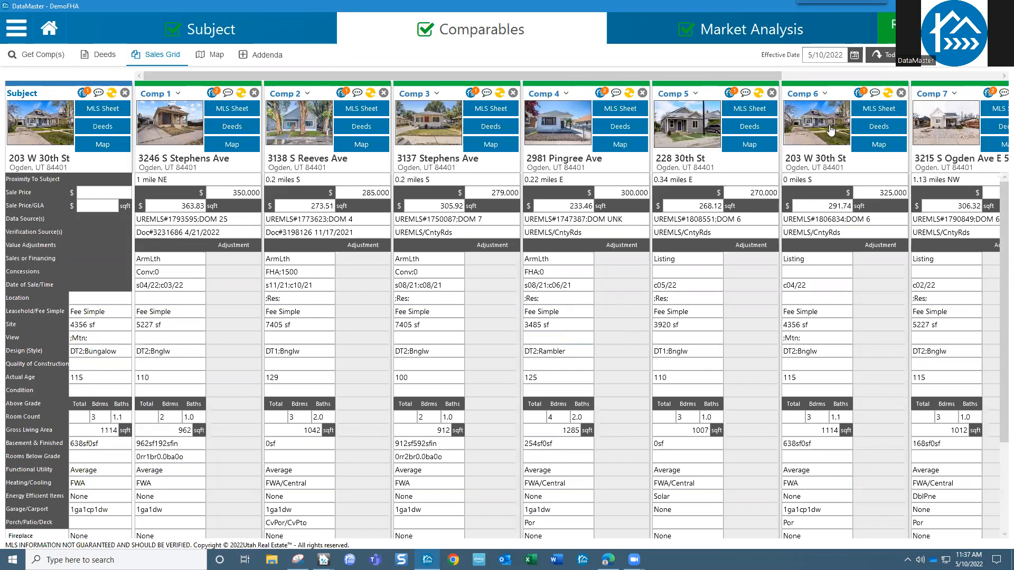
{"action": "left_click_drag", "start_coordinate": [760, 78], "coordinate": [660, 94]}
{"action": "left_click_drag", "start_coordinate": [740, 77], "coordinate": [848, 81]}
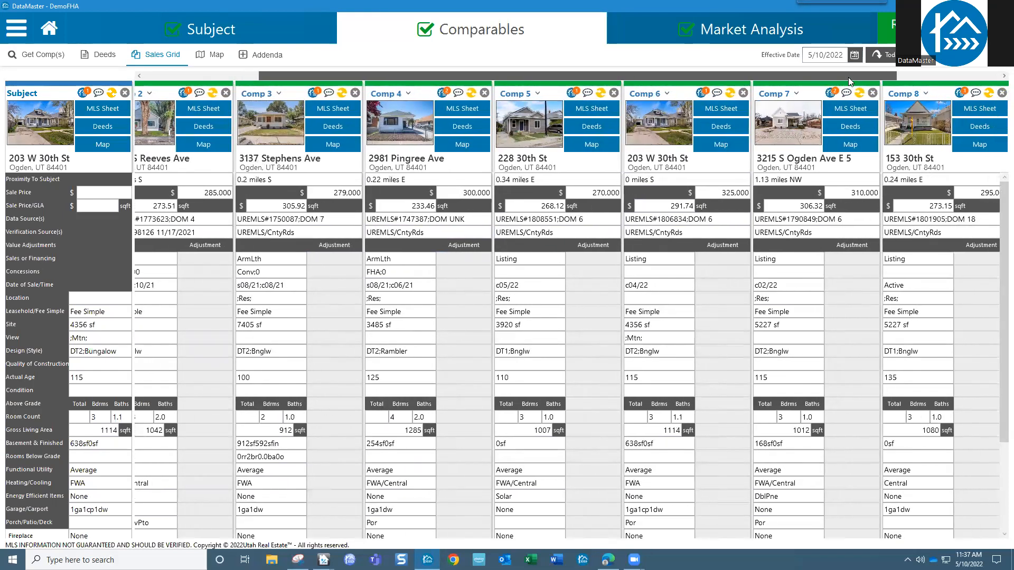
{"action": "left_click_drag", "start_coordinate": [848, 77], "coordinate": [705, 84]}
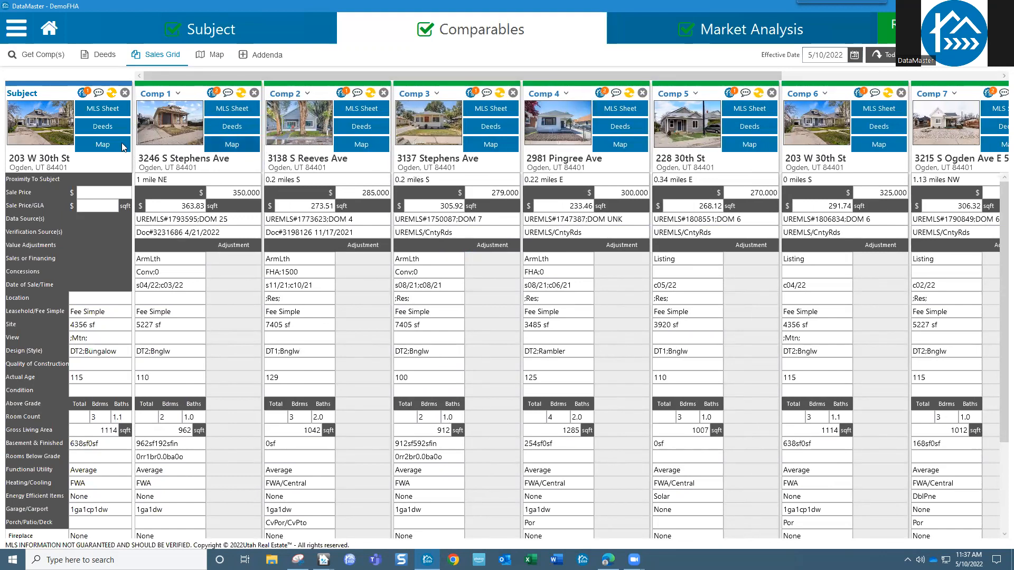
{"action": "mouse_move", "coordinate": [164, 125]}
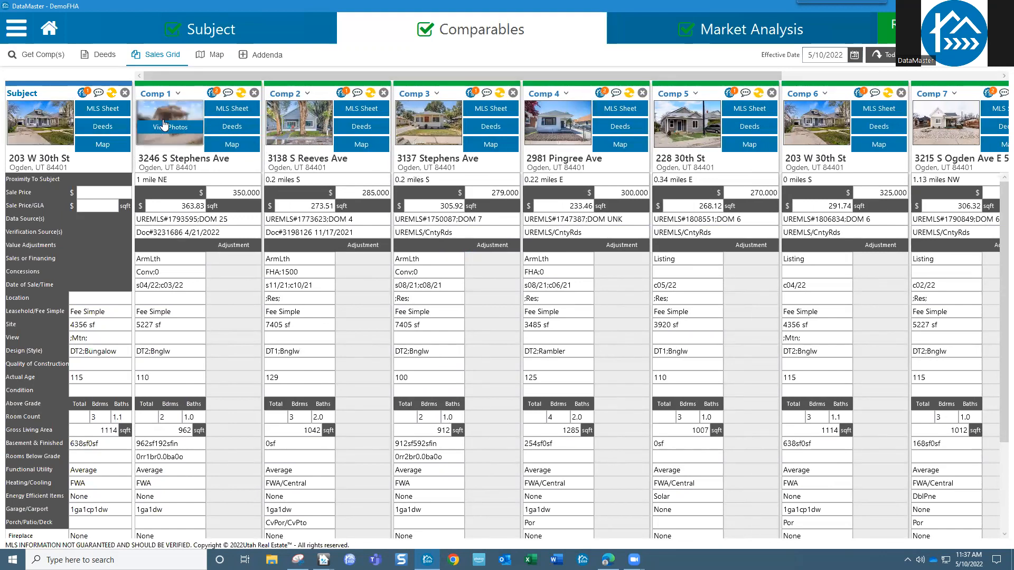
{"action": "left_click", "coordinate": [214, 94]}
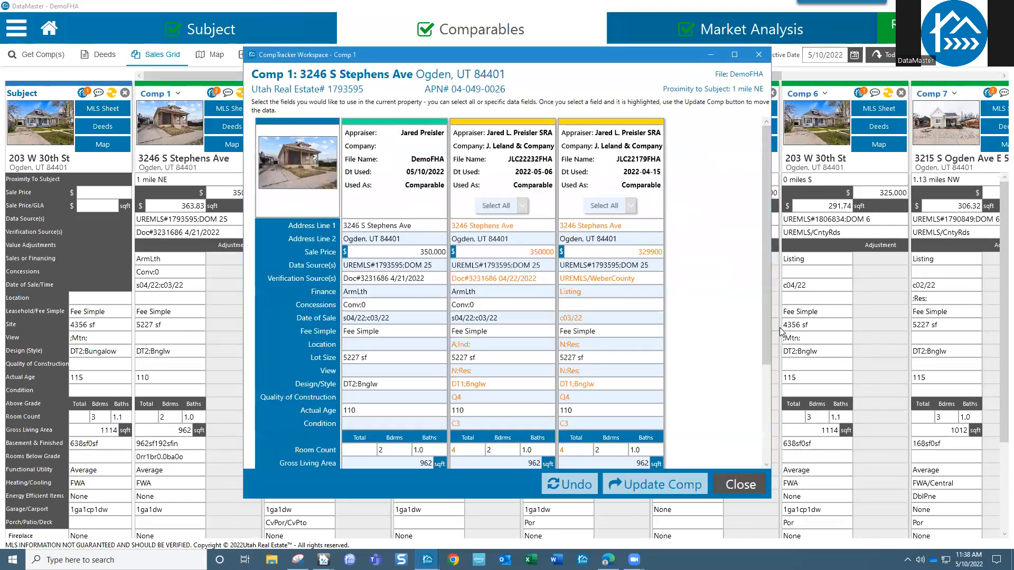
{"action": "left_click_drag", "start_coordinate": [772, 318], "coordinate": [843, 318]}
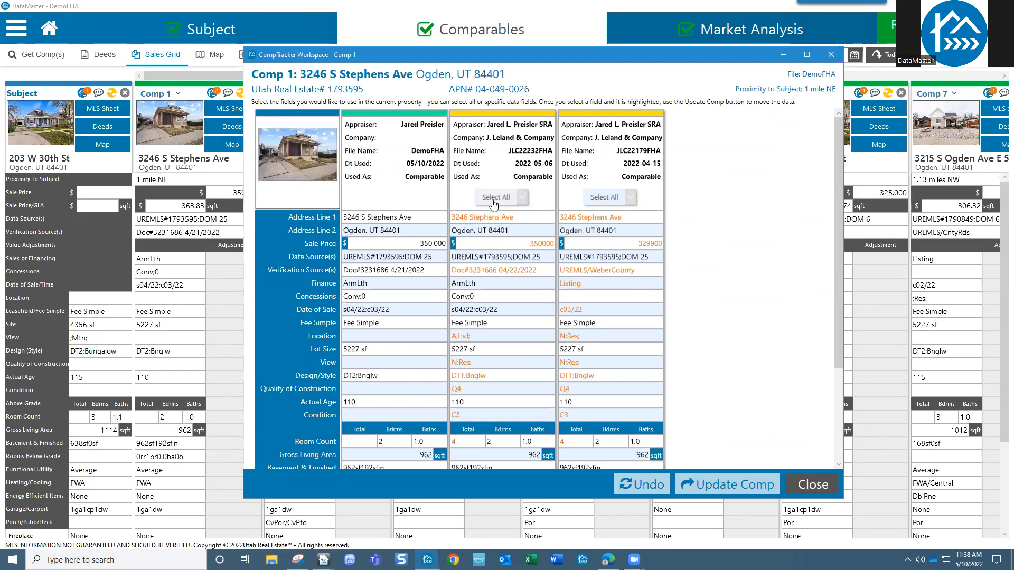
{"action": "left_click", "coordinate": [602, 296]}
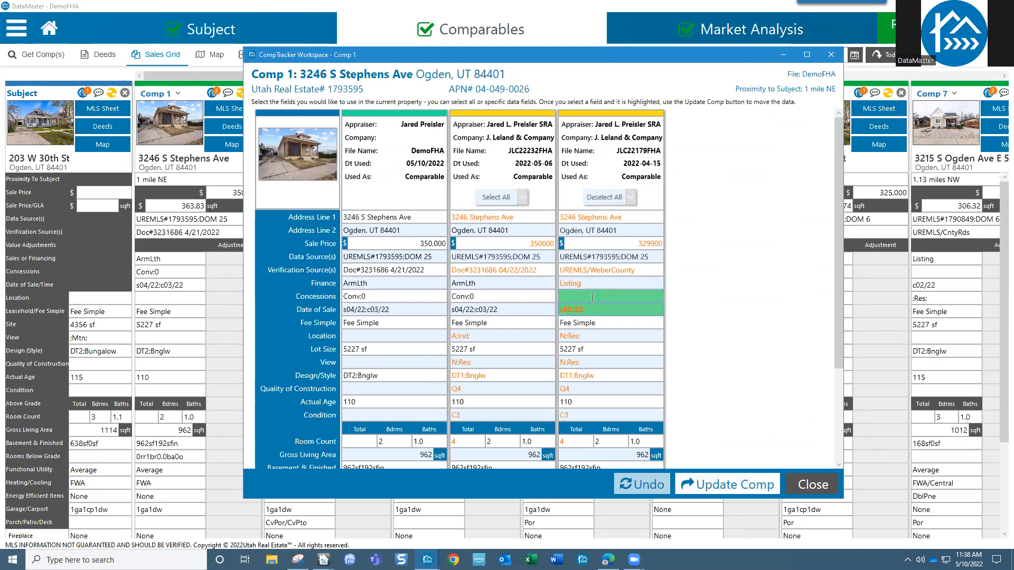
{"action": "left_click", "coordinate": [592, 297]}
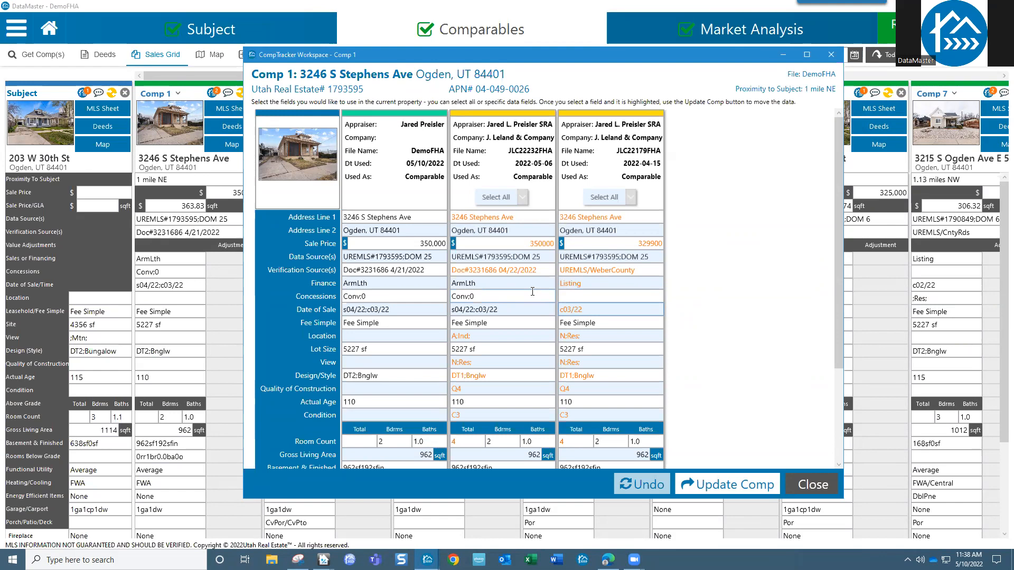
{"action": "left_click", "coordinate": [816, 484]}
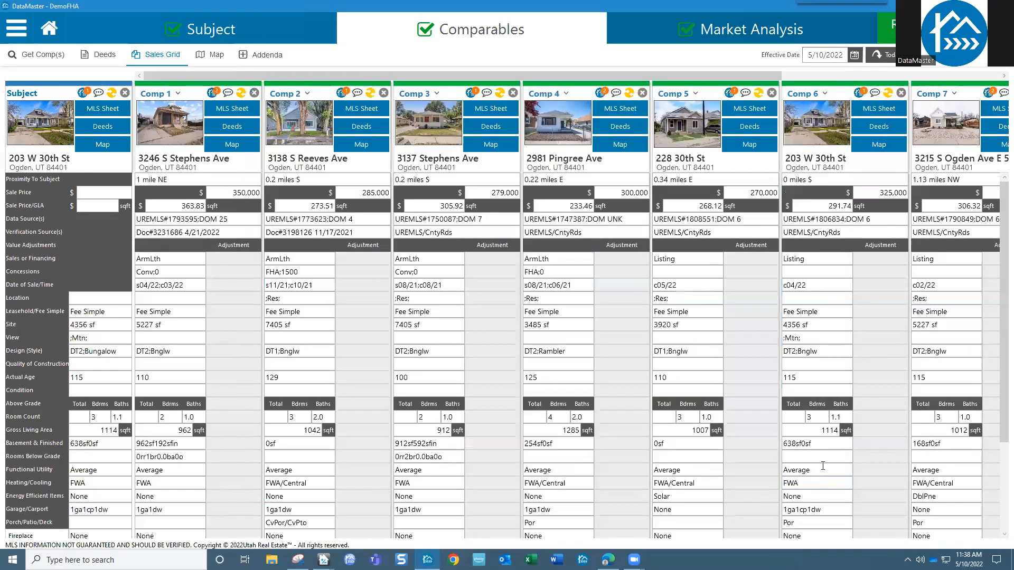
{"action": "left_click", "coordinate": [603, 96]}
{"action": "left_click", "coordinate": [759, 55]}
{"action": "left_click", "coordinate": [989, 95]}
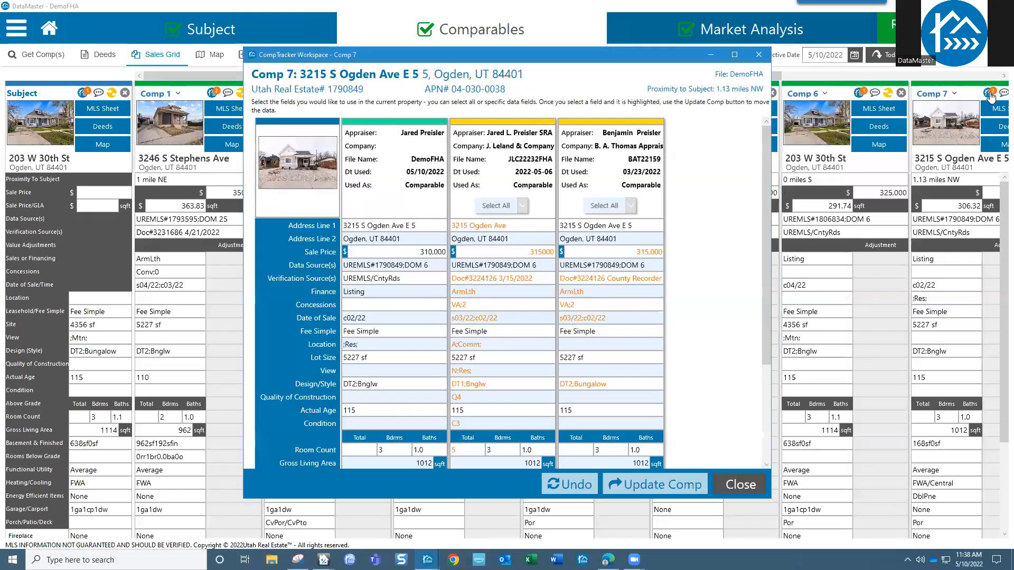
{"action": "left_click_drag", "start_coordinate": [564, 60], "coordinate": [470, 57]}
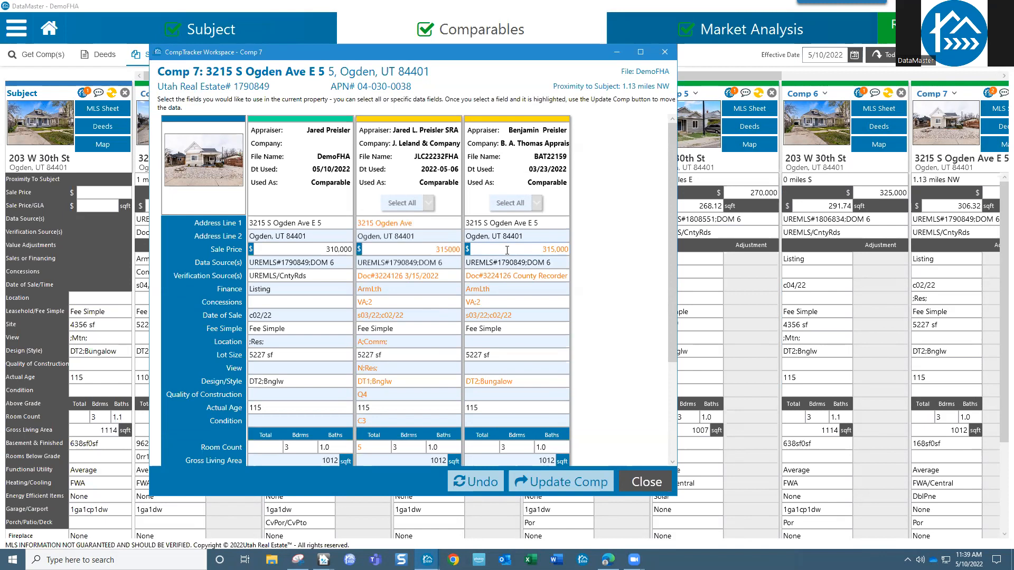
{"action": "left_click_drag", "start_coordinate": [669, 328], "coordinate": [664, 417]}
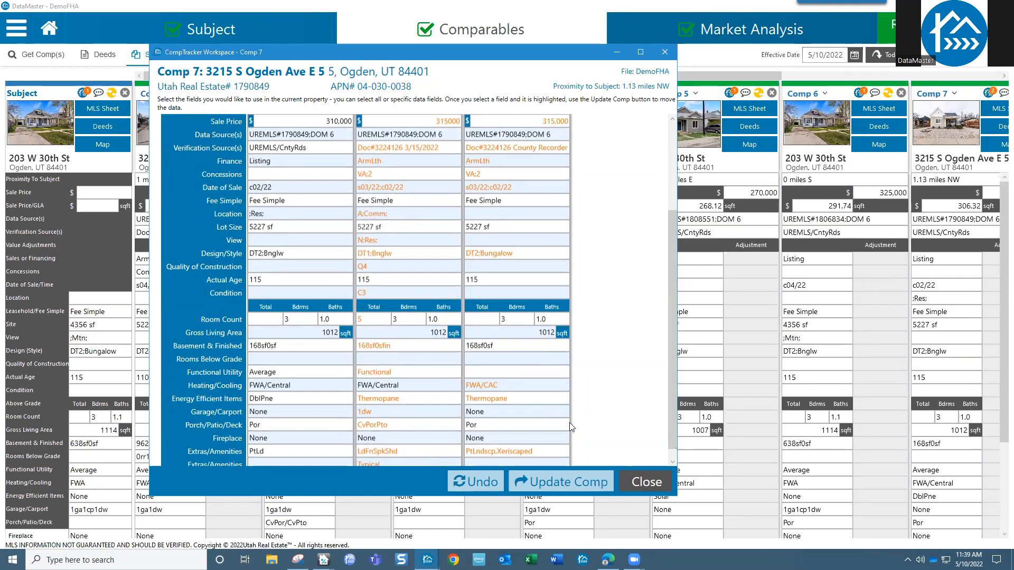
{"action": "scroll", "coordinate": [569, 422], "scroll_direction": "up", "scroll_amount": 3}
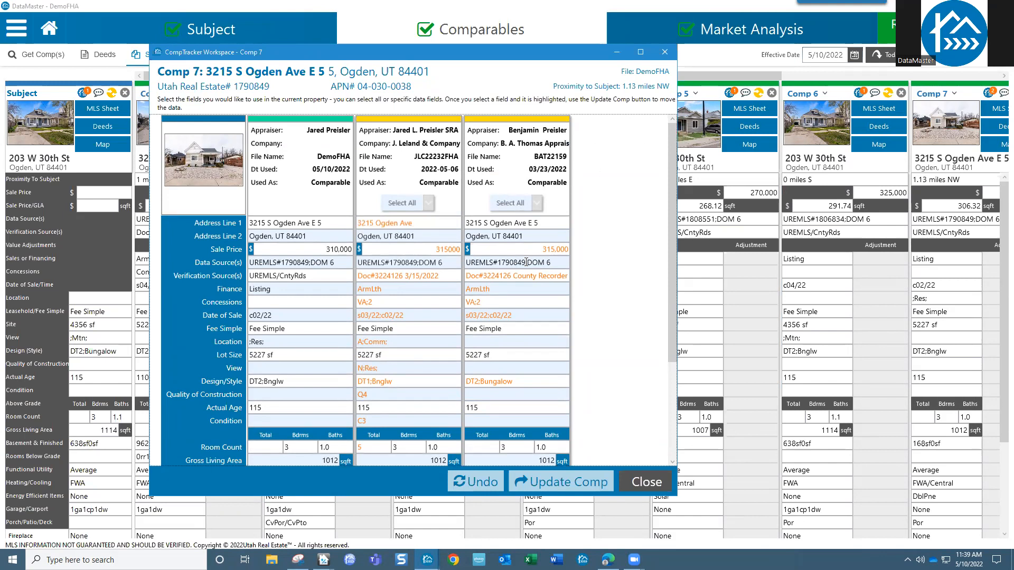
{"action": "scroll", "coordinate": [525, 332], "scroll_direction": "down", "scroll_amount": 3}
{"action": "left_click", "coordinate": [534, 321]}
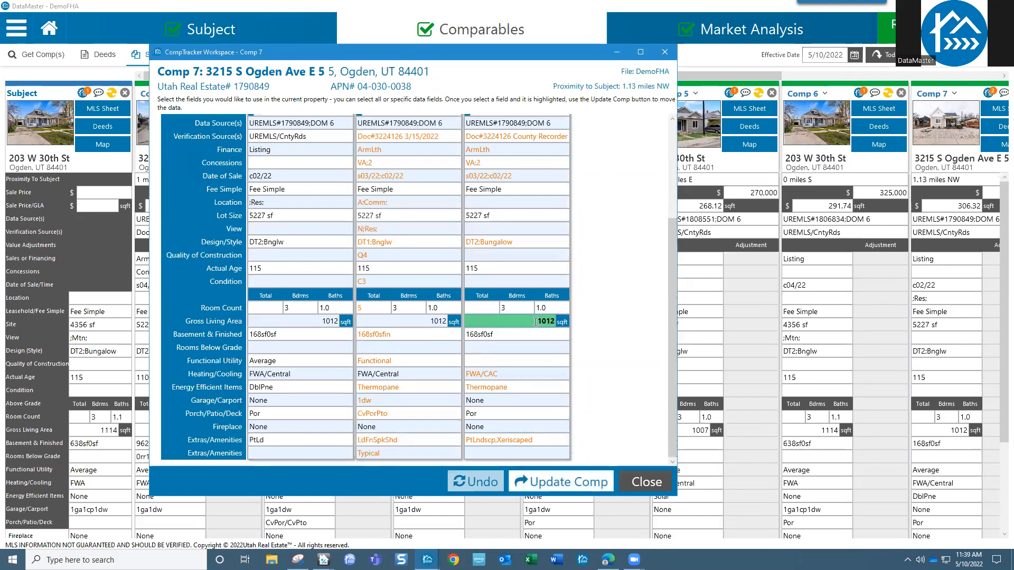
{"action": "left_click", "coordinate": [519, 336]}
{"action": "left_click", "coordinate": [522, 322]}
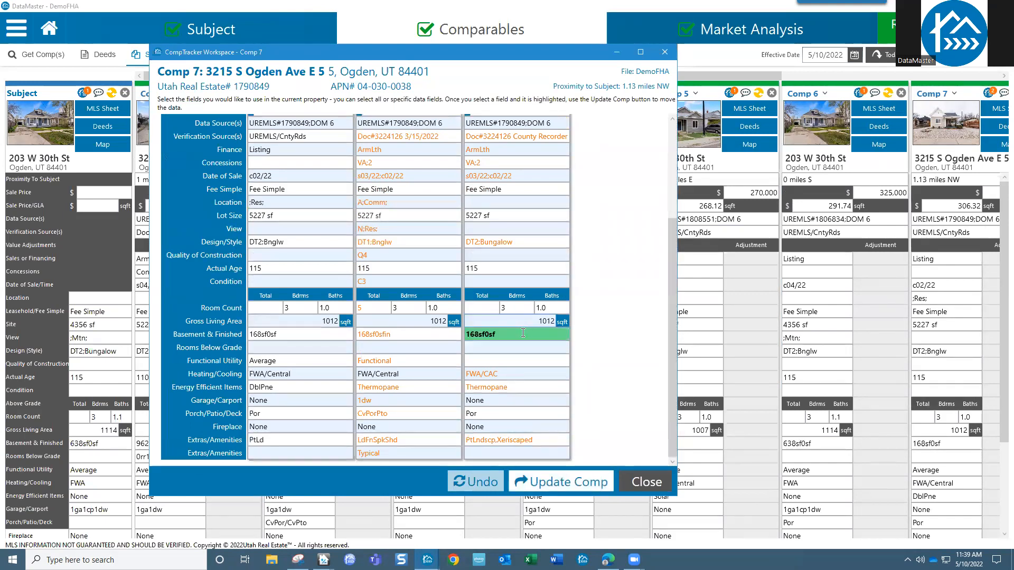
{"action": "left_click", "coordinate": [521, 335]}
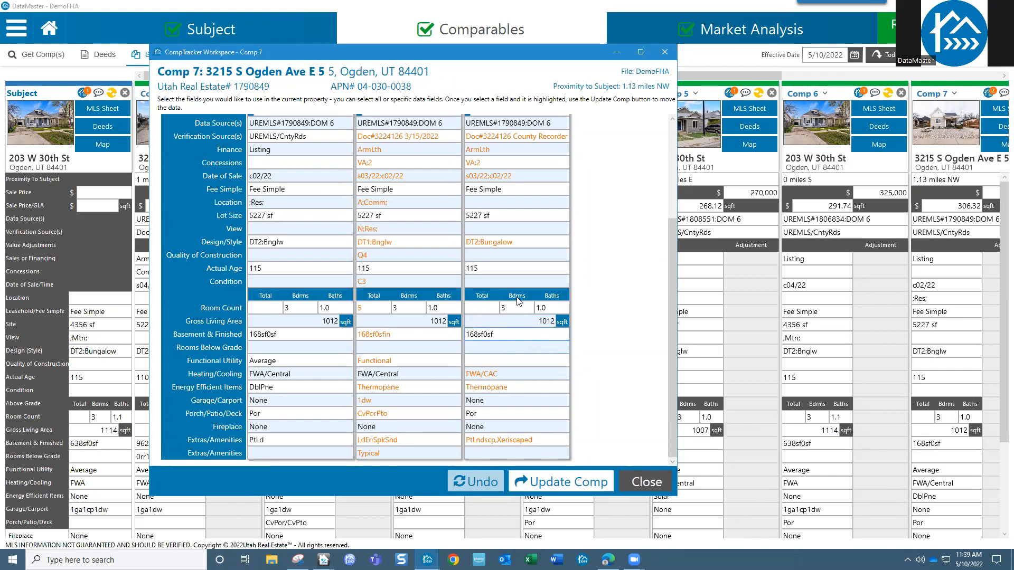
{"action": "scroll", "coordinate": [563, 293], "scroll_direction": "up", "scroll_amount": 4}
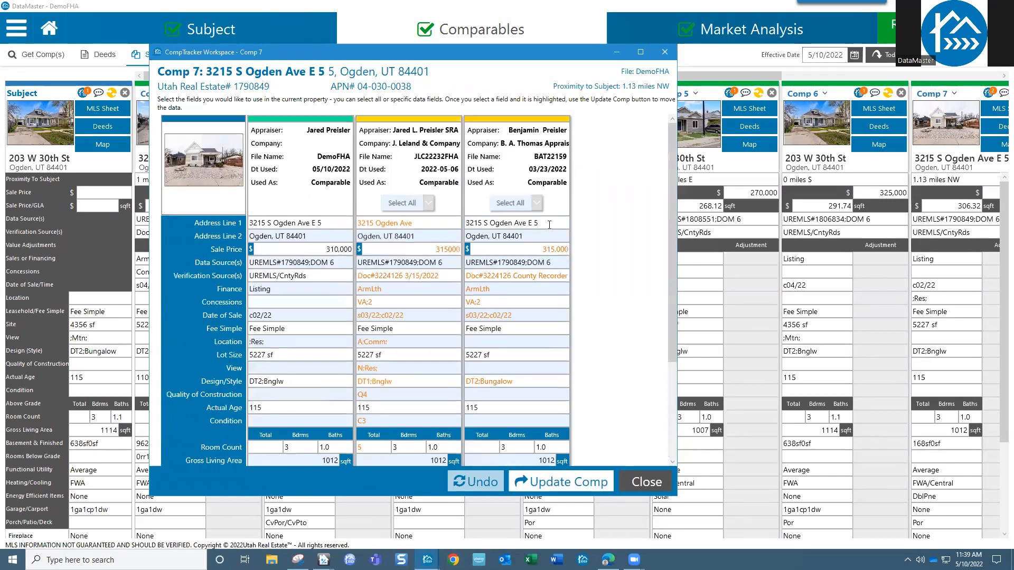
{"action": "left_click", "coordinate": [665, 52]}
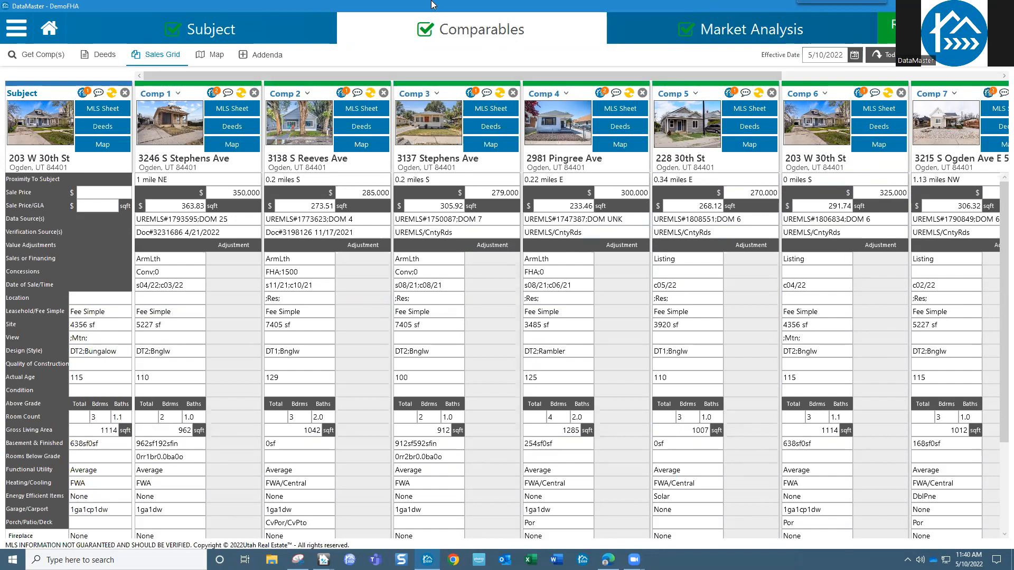
{"action": "mouse_move", "coordinate": [673, 126]}
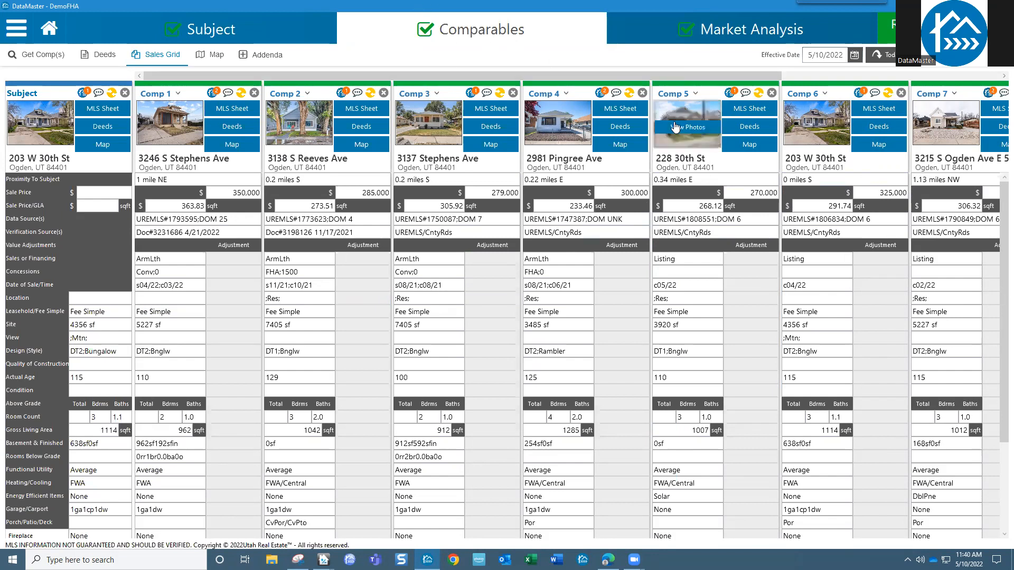
{"action": "left_click", "coordinate": [696, 95]}
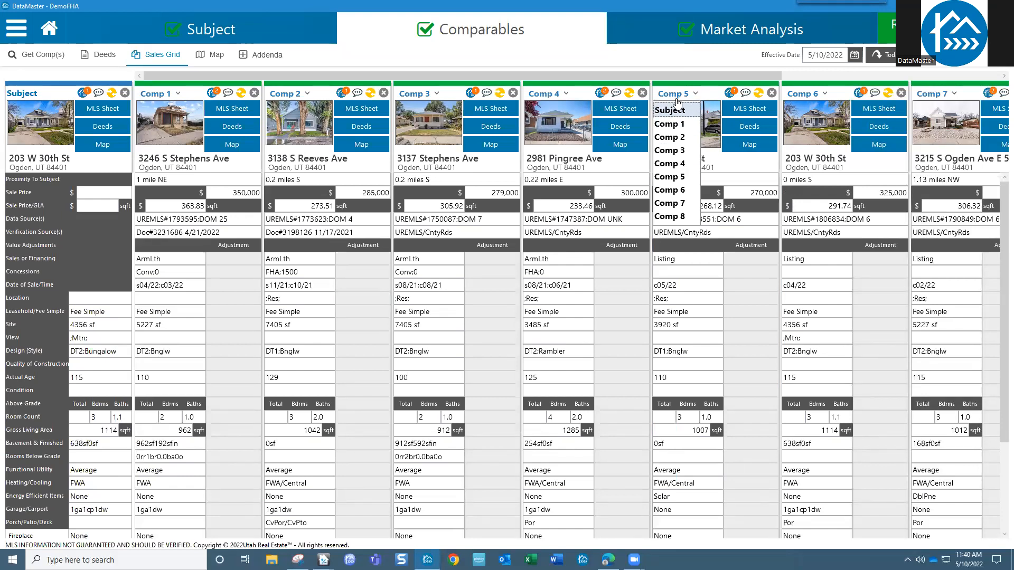
{"action": "left_click", "coordinate": [685, 150]}
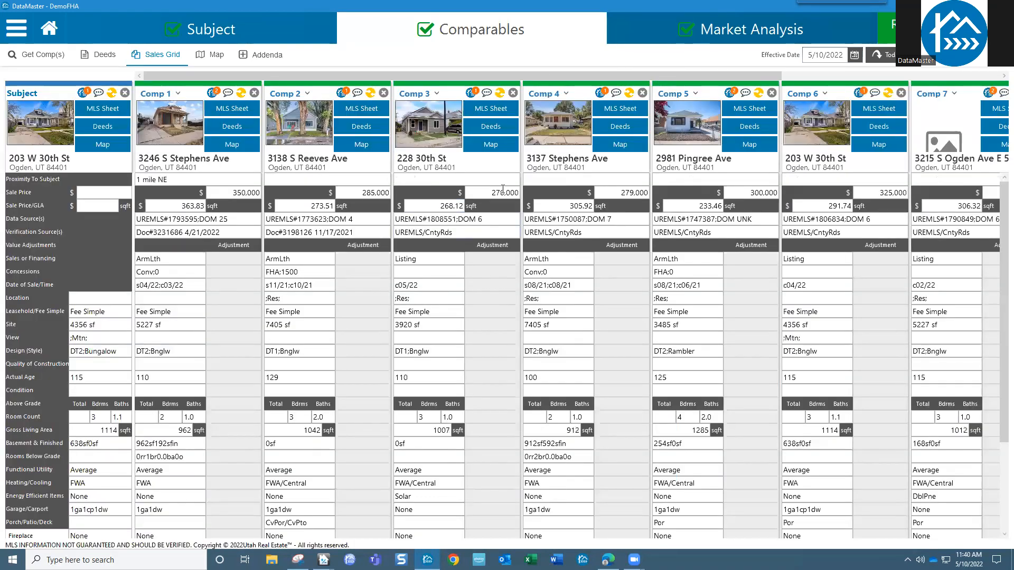
{"action": "mouse_move", "coordinate": [445, 134]}
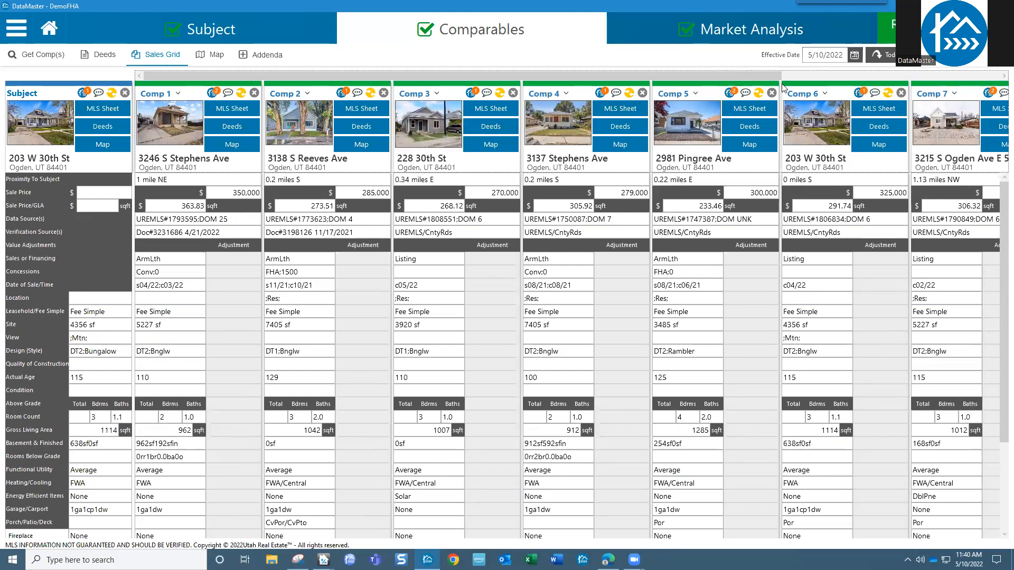
{"action": "mouse_move", "coordinate": [759, 74]}
{"action": "left_mouse_down"}
{"action": "mouse_move", "coordinate": [819, 79]}
{"action": "mouse_move", "coordinate": [751, 85]}
{"action": "left_mouse_up"}
{"action": "right_click", "coordinate": [538, 364]}
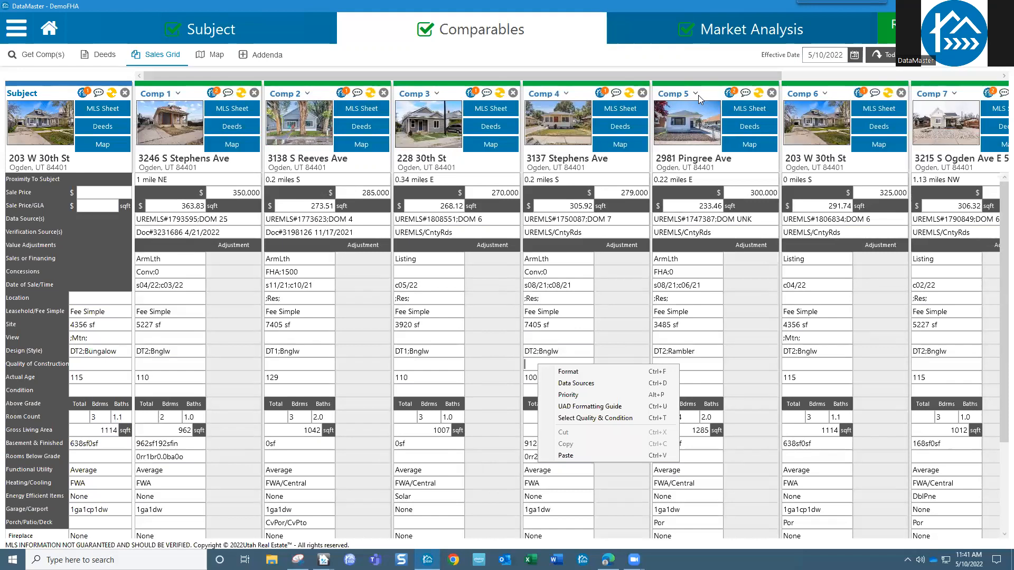
{"action": "left_click", "coordinate": [567, 94]}
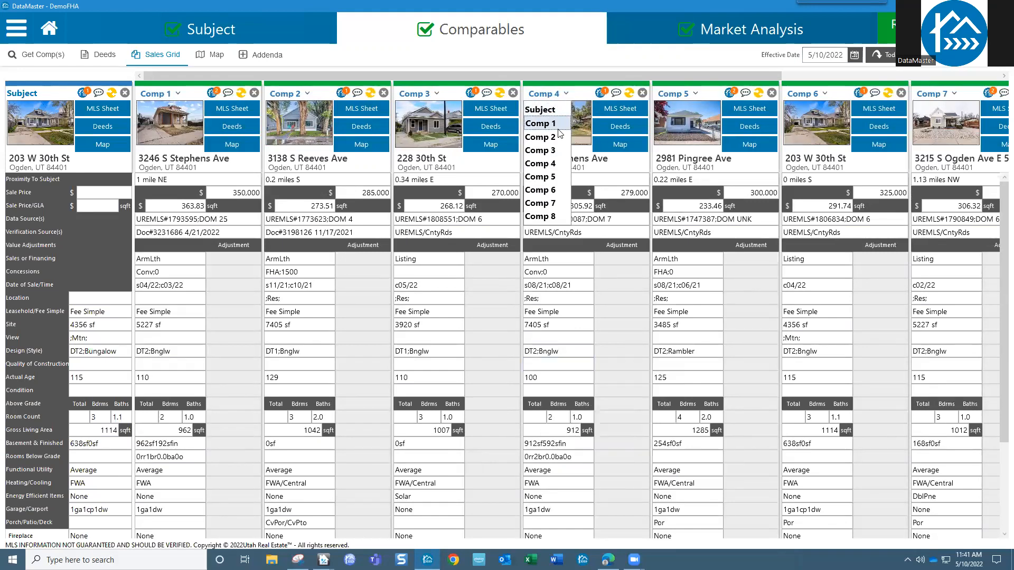
{"action": "left_click", "coordinate": [553, 149]}
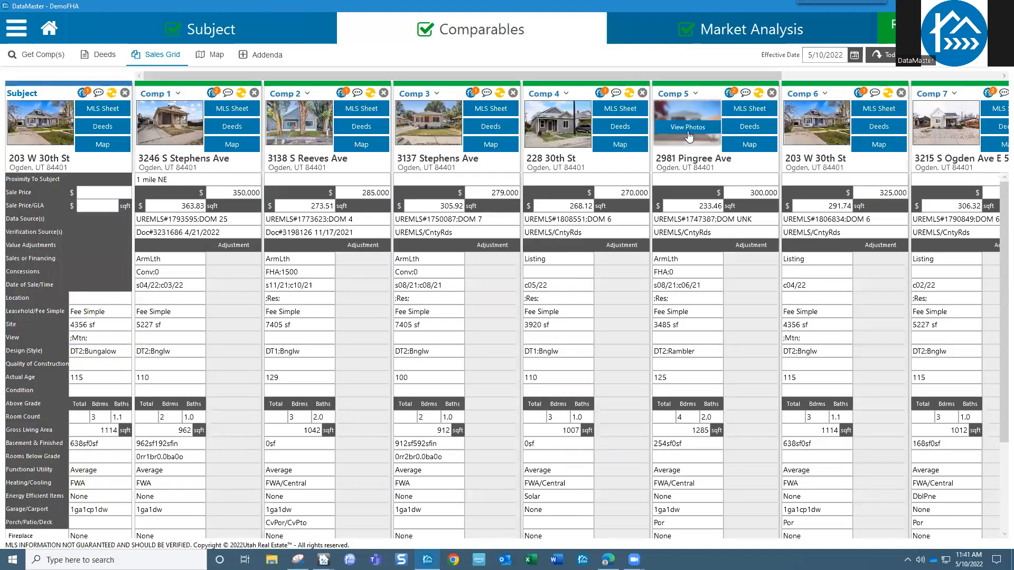
{"action": "left_click", "coordinate": [695, 94]}
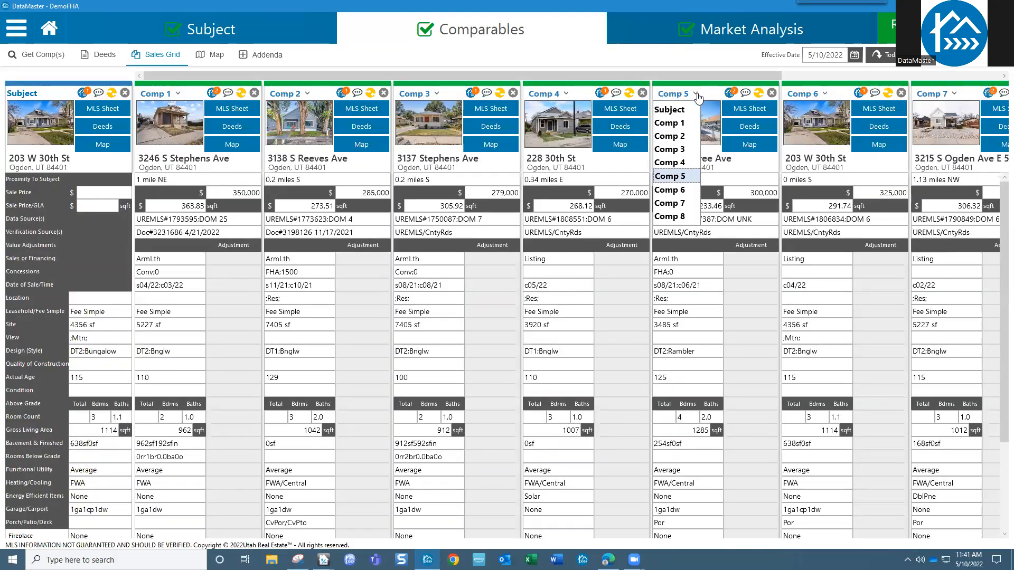
{"action": "left_click", "coordinate": [669, 164]}
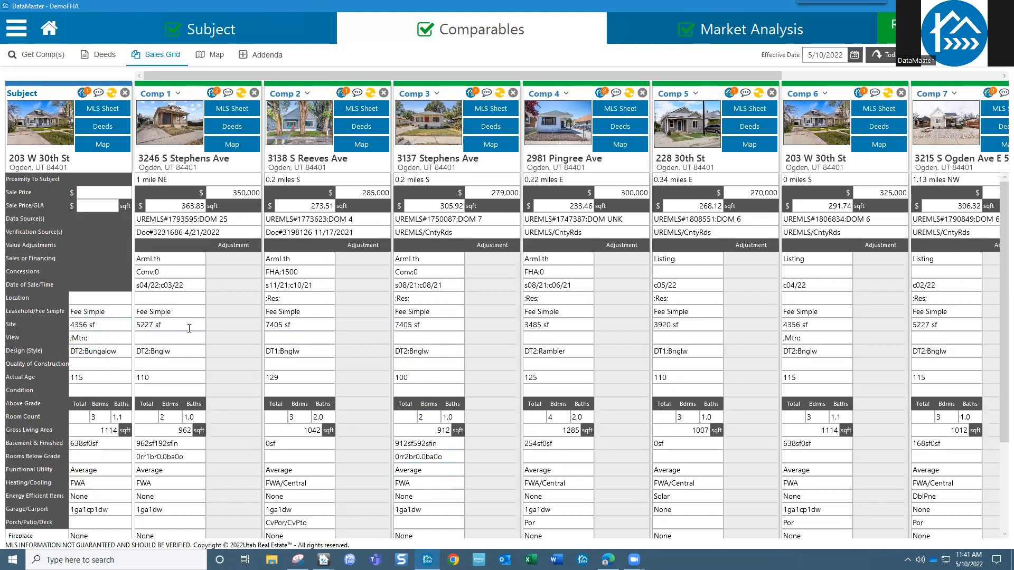
{"action": "left_click", "coordinate": [298, 327]}
- Open the data source priority for Comp 2's Site value and select Utah Real Estate (MLS)
{"action": "right_click", "coordinate": [299, 326]}
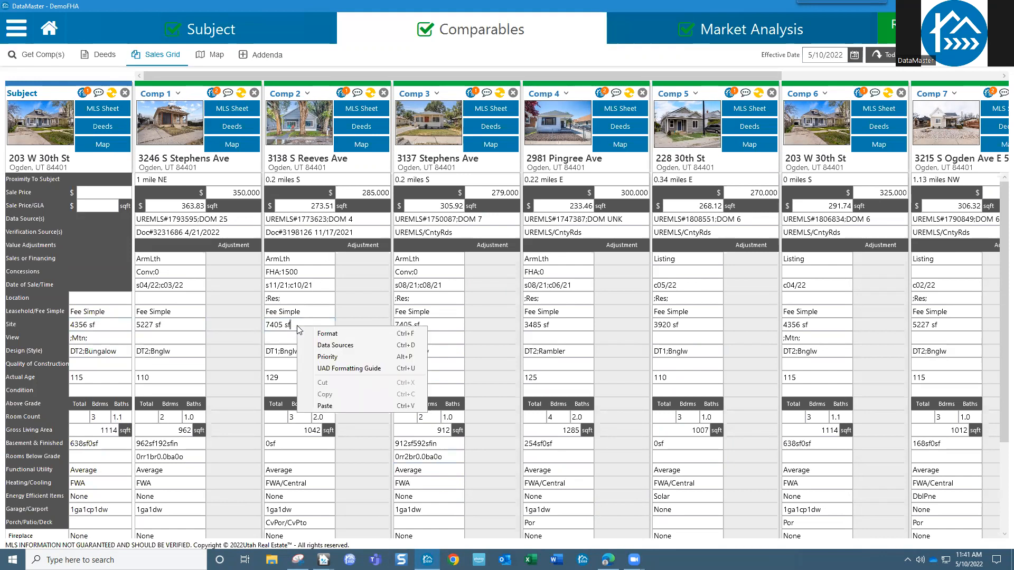
{"action": "left_click", "coordinate": [339, 359]}
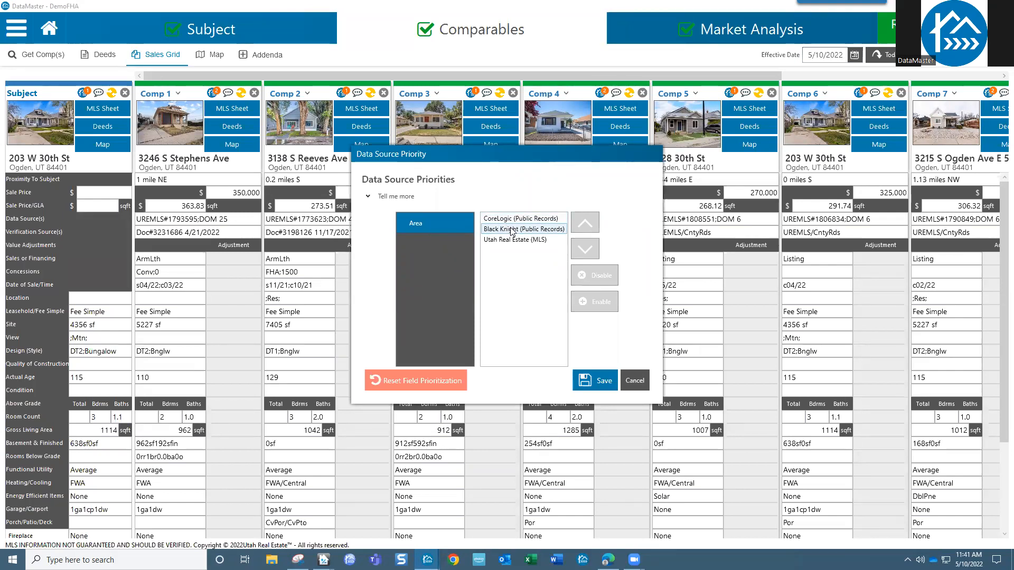
{"action": "left_click", "coordinate": [519, 242]}
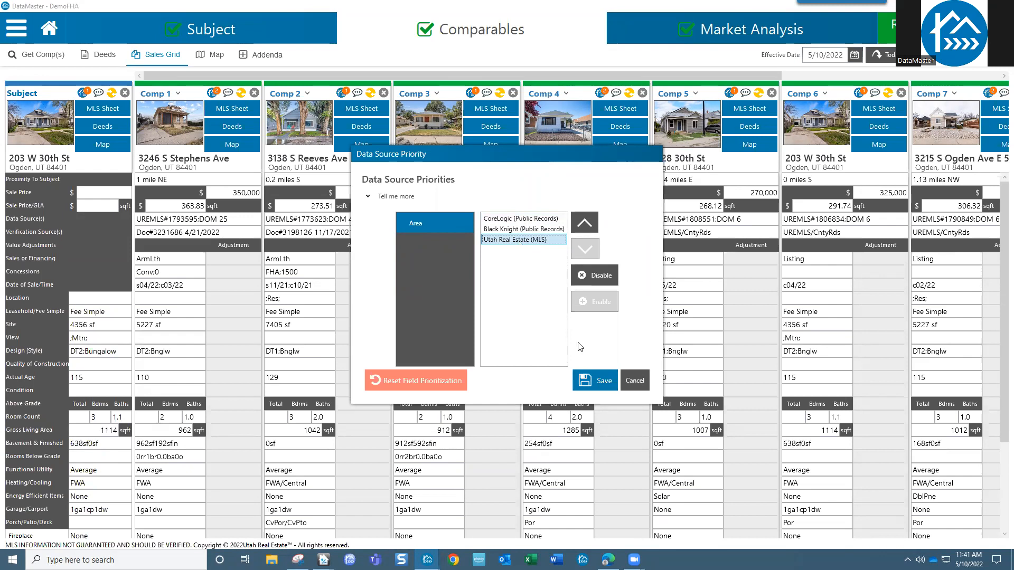
- Cancel the priority settings, then check Comp 3's lot size in CompTracker without updating
{"action": "left_click", "coordinate": [635, 380]}
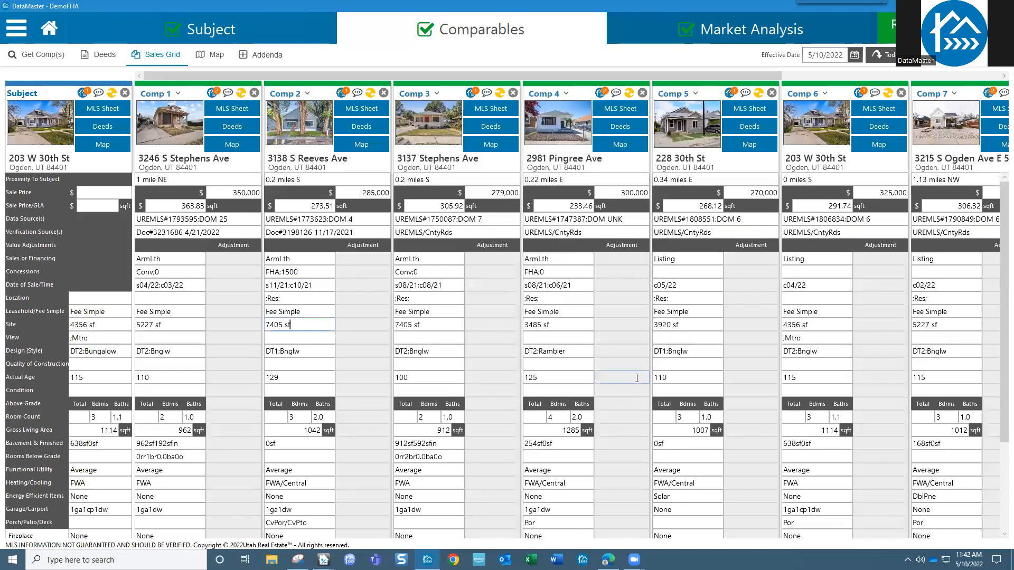
{"action": "left_click", "coordinate": [471, 94]}
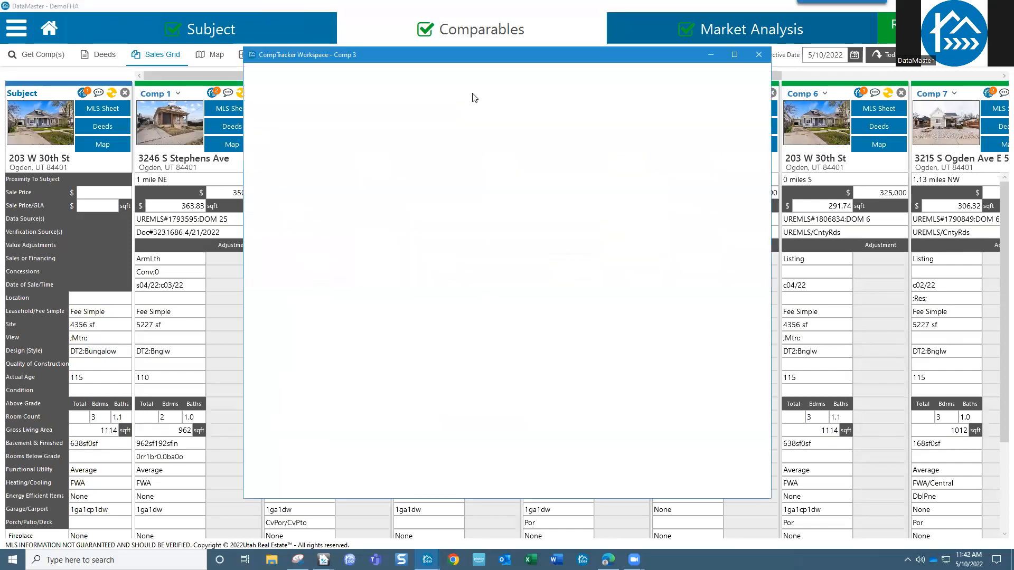
{"action": "left_click", "coordinate": [479, 357]}
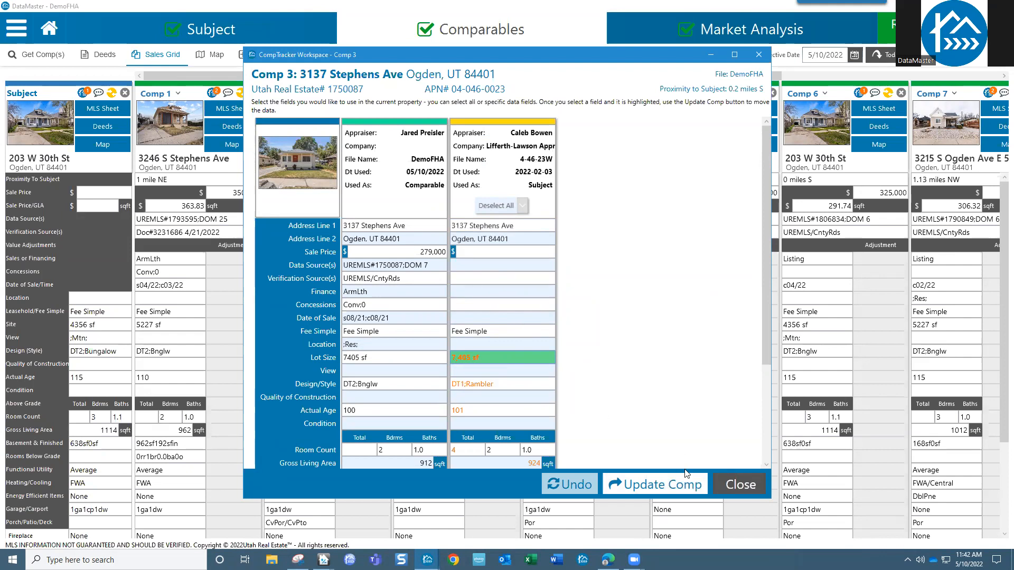
{"action": "left_click", "coordinate": [741, 485]}
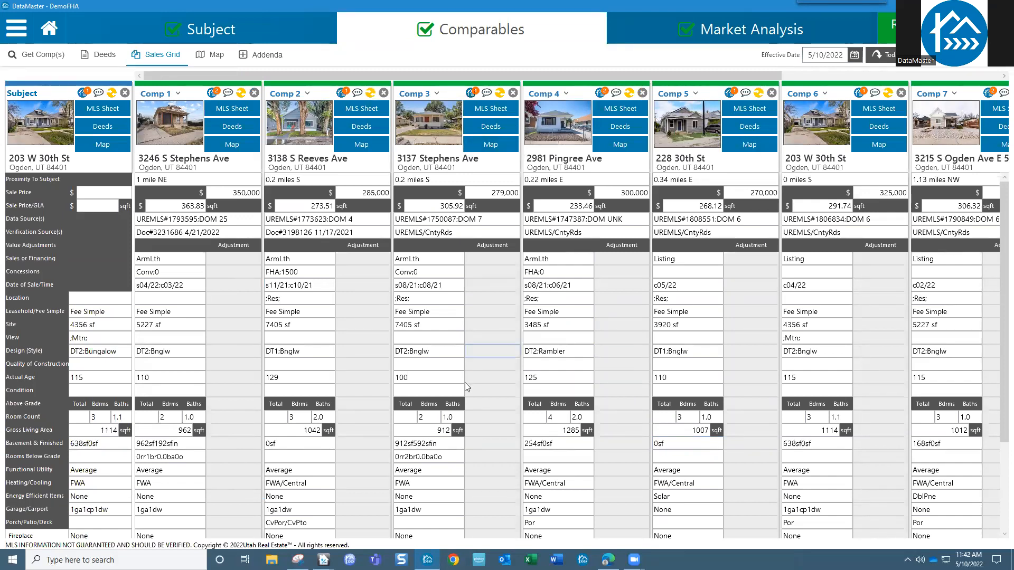
- Look over the sales grid, then switch to the Report review page
{"action": "scroll", "coordinate": [446, 426], "scroll_direction": "down", "scroll_amount": 3}
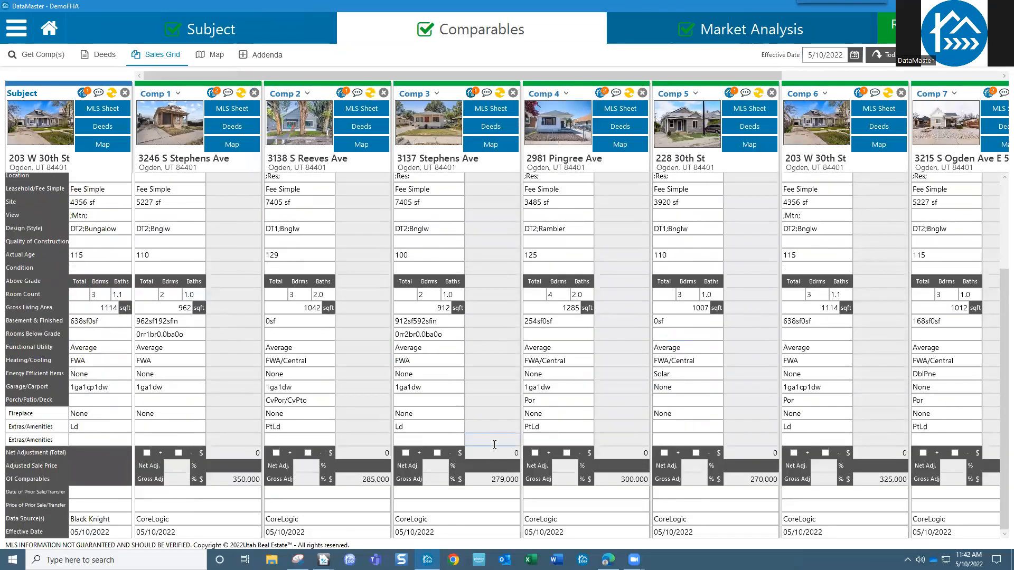
{"action": "scroll", "coordinate": [494, 445], "scroll_direction": "up", "scroll_amount": 3}
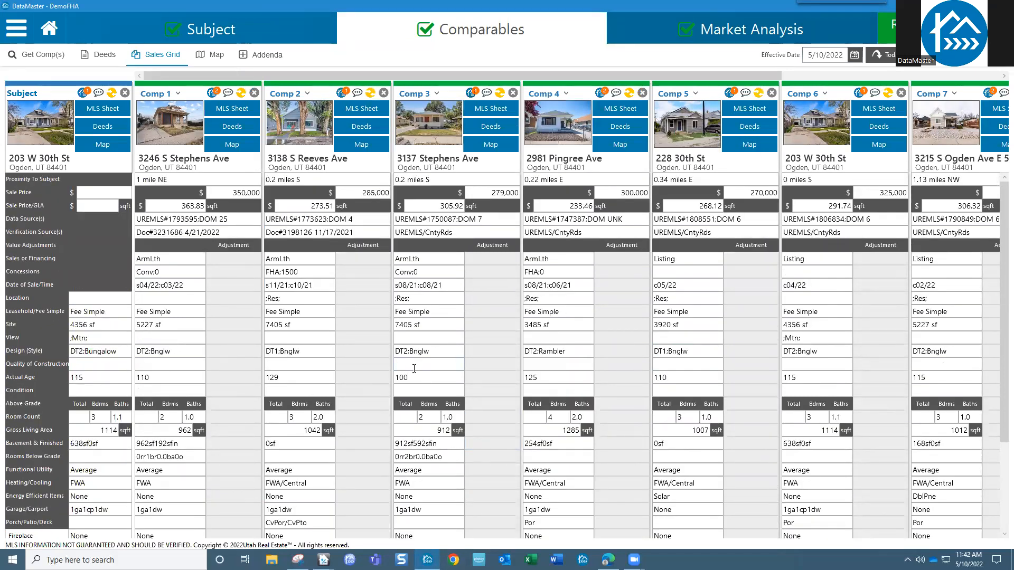
{"action": "left_click", "coordinate": [356, 271]}
{"action": "left_click", "coordinate": [924, 28]}
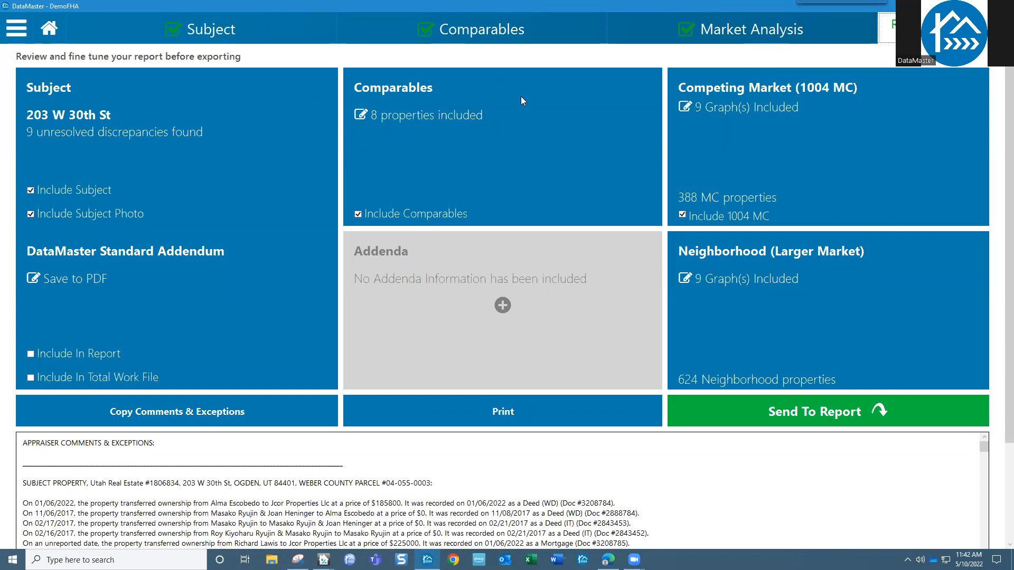
- Exclude Comps 7 and 8 so the report includes only six comparables, then return to the sales grid
{"action": "scroll", "coordinate": [522, 100], "scroll_direction": "down", "scroll_amount": 1}
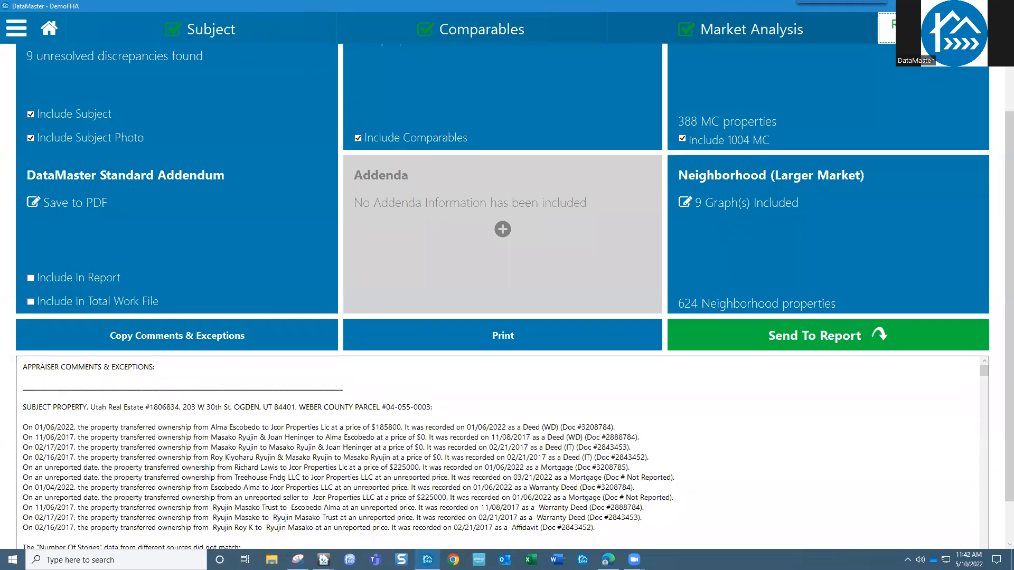
{"action": "scroll", "coordinate": [619, 119], "scroll_direction": "up", "scroll_amount": 1}
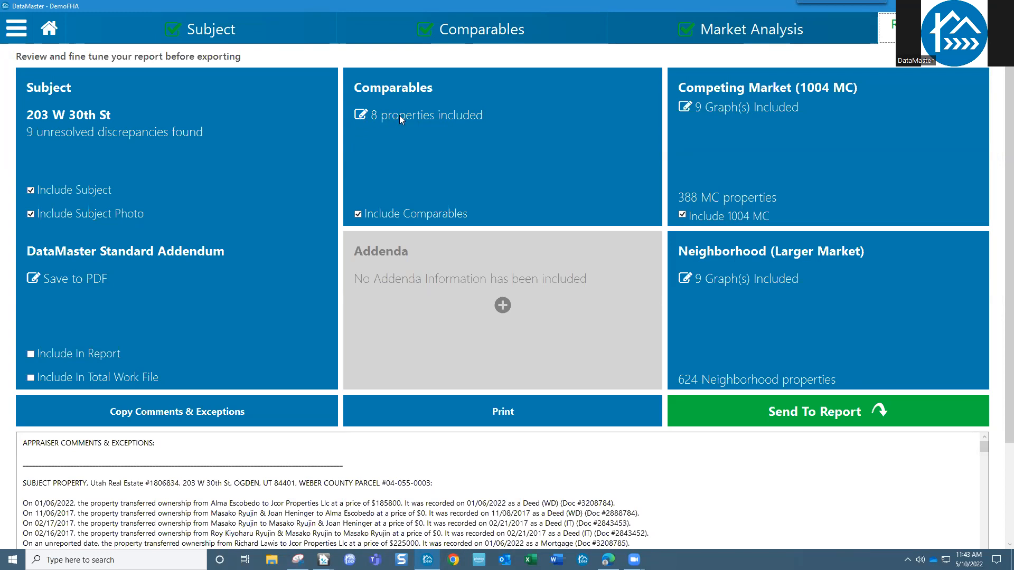
{"action": "left_click", "coordinate": [362, 116]}
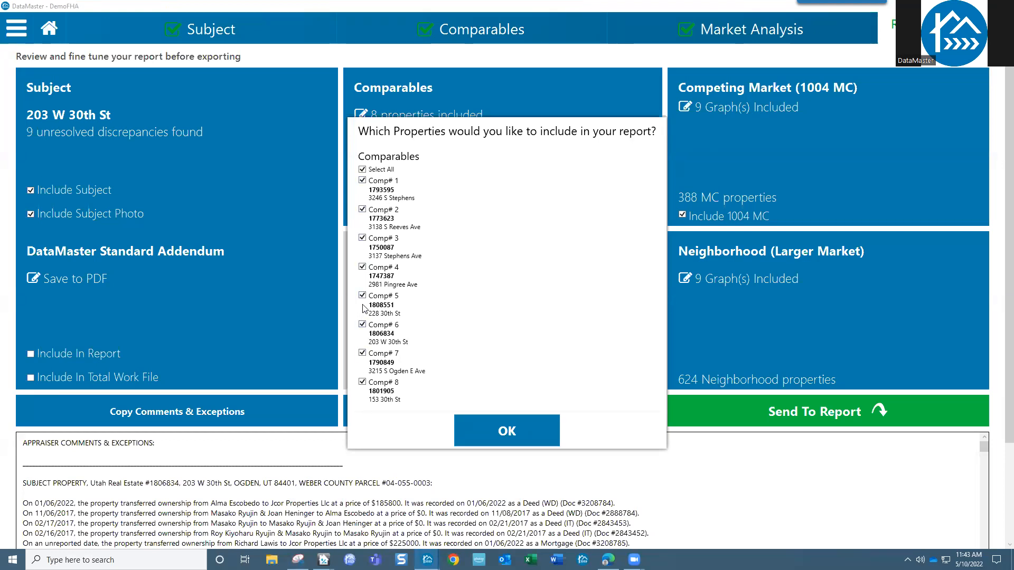
{"action": "left_click", "coordinate": [362, 353]}
{"action": "left_click", "coordinate": [362, 382]}
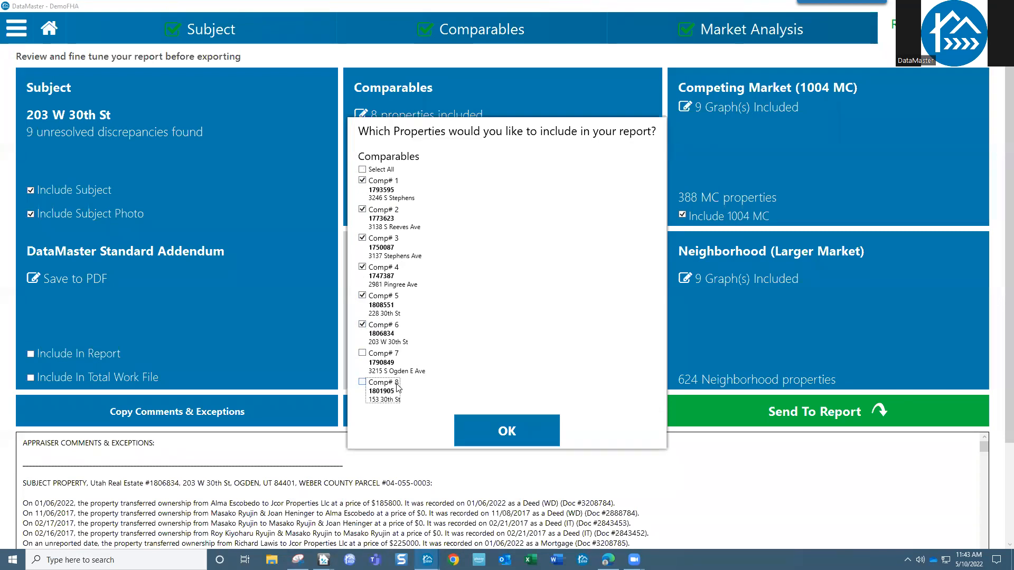
{"action": "left_click", "coordinate": [507, 431]}
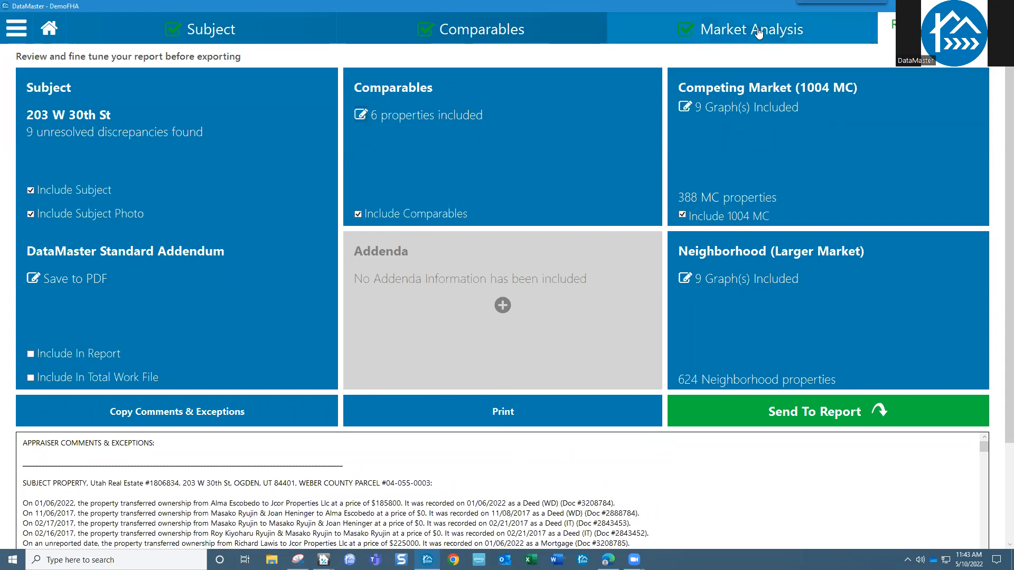
{"action": "left_click", "coordinate": [517, 32]}
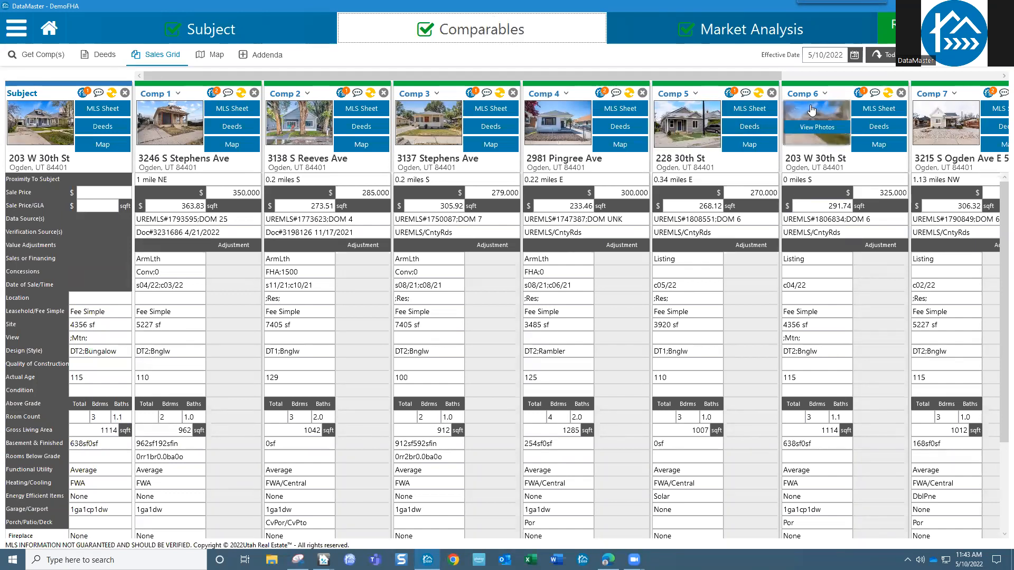
{"action": "left_click_drag", "start_coordinate": [757, 72], "coordinate": [949, 85]}
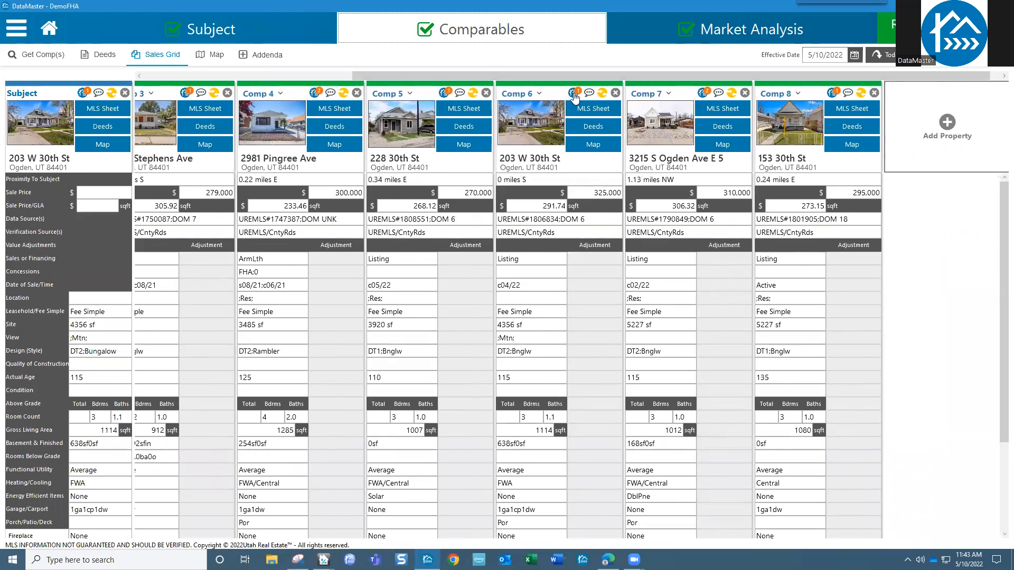
{"action": "left_click", "coordinate": [953, 124]}
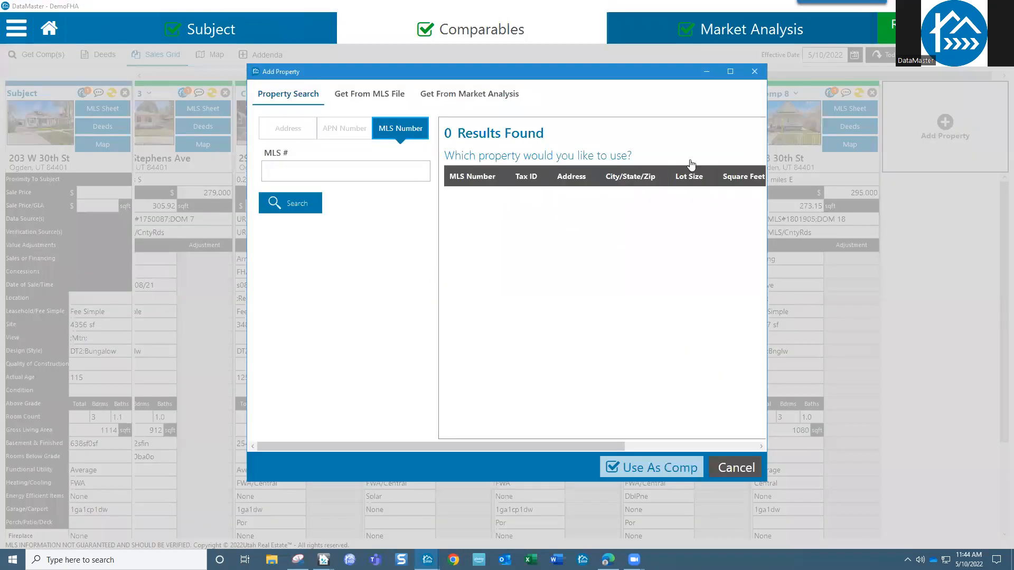
{"action": "left_click", "coordinate": [479, 100]}
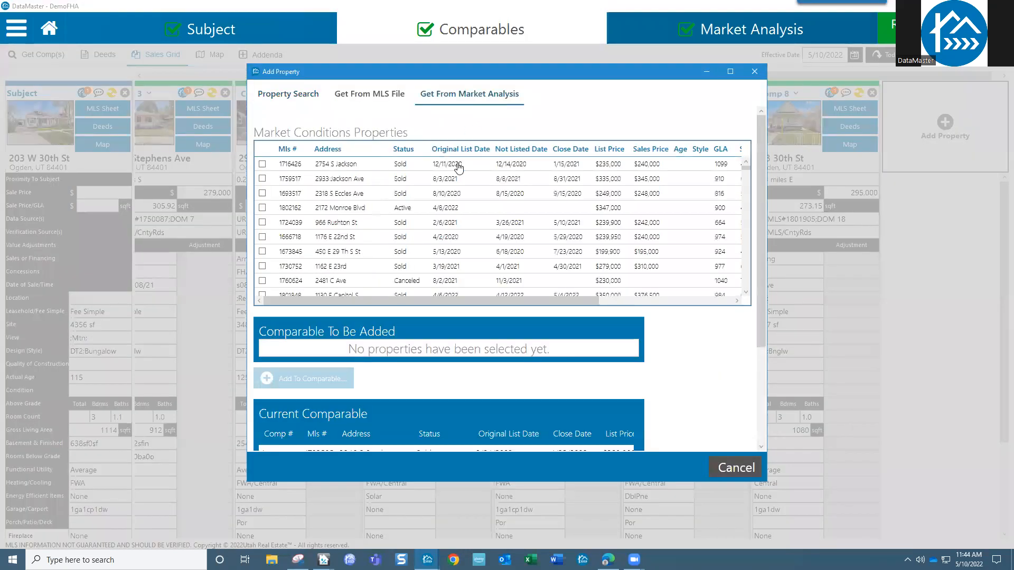
{"action": "left_click", "coordinate": [261, 164]}
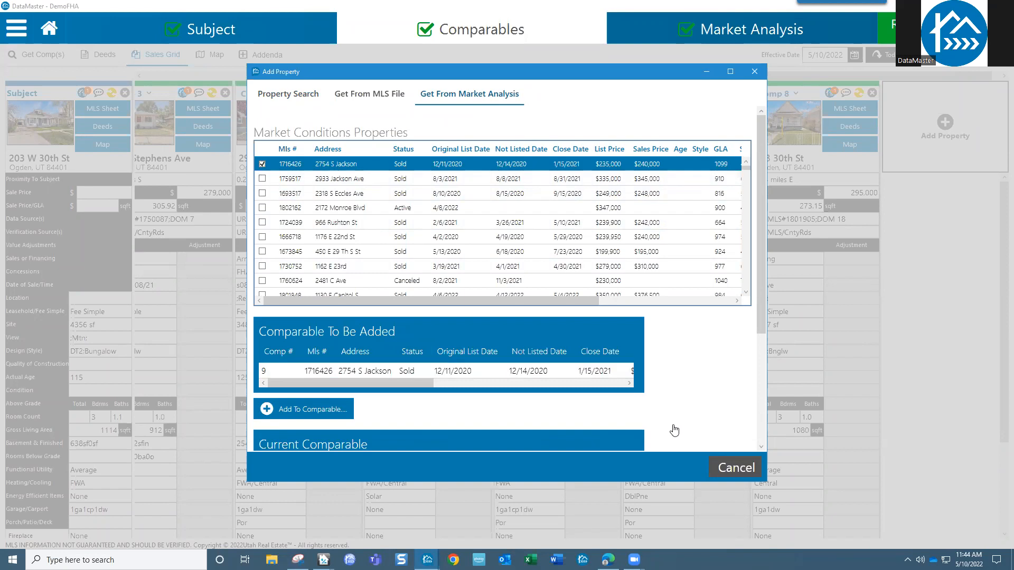
{"action": "left_click", "coordinate": [259, 373]}
{"action": "left_click_drag", "start_coordinate": [764, 328], "coordinate": [762, 388]}
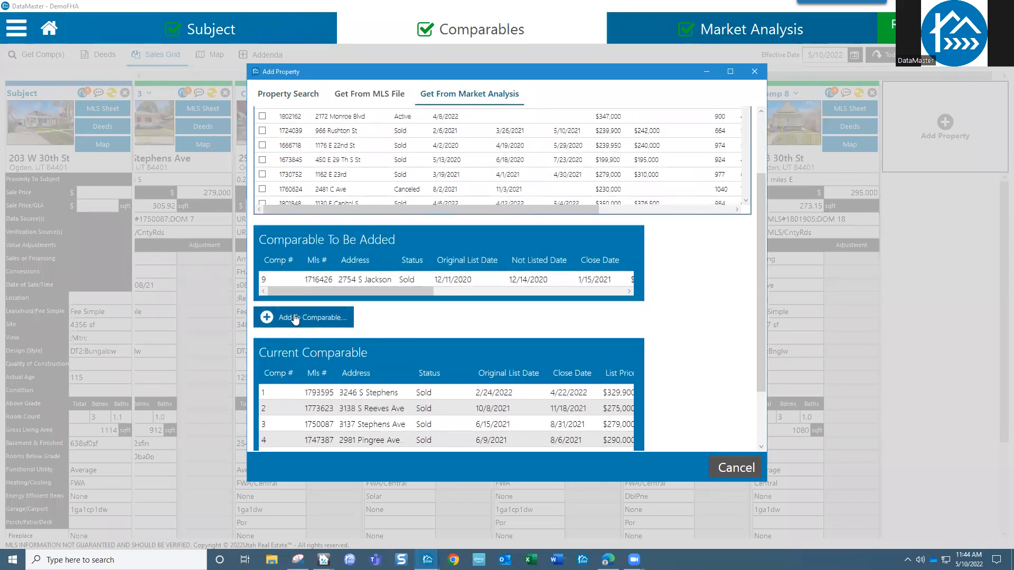
{"action": "left_click", "coordinate": [329, 323]}
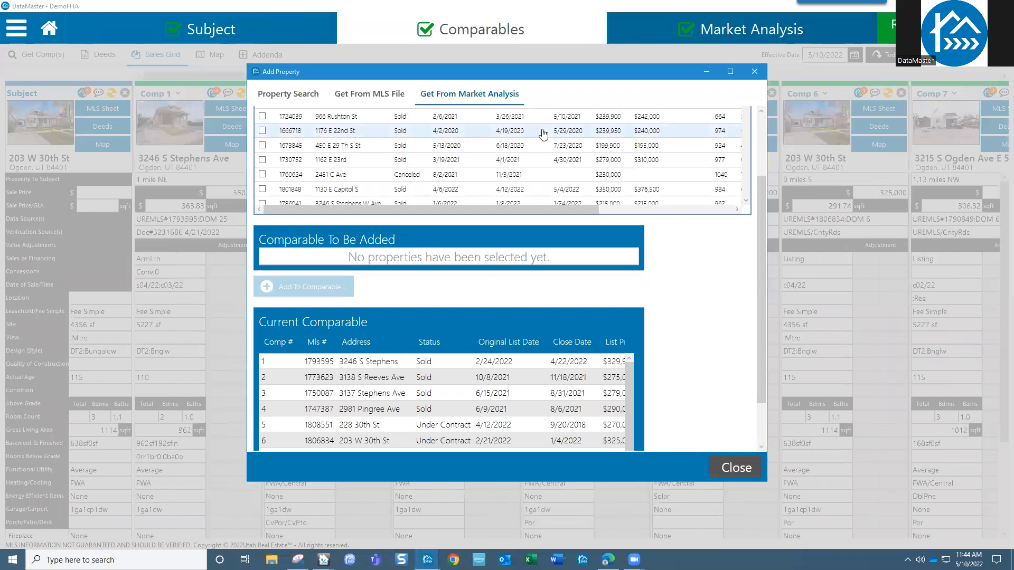
{"action": "left_click", "coordinate": [754, 71]}
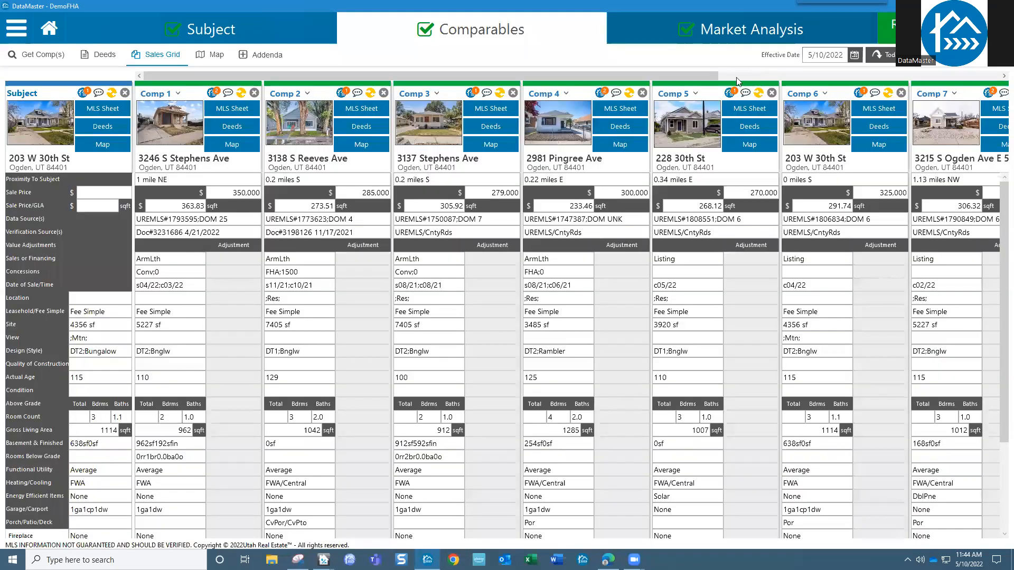
{"action": "left_click_drag", "start_coordinate": [559, 76], "coordinate": [787, 78]}
{"action": "mouse_move", "coordinate": [886, 125]}
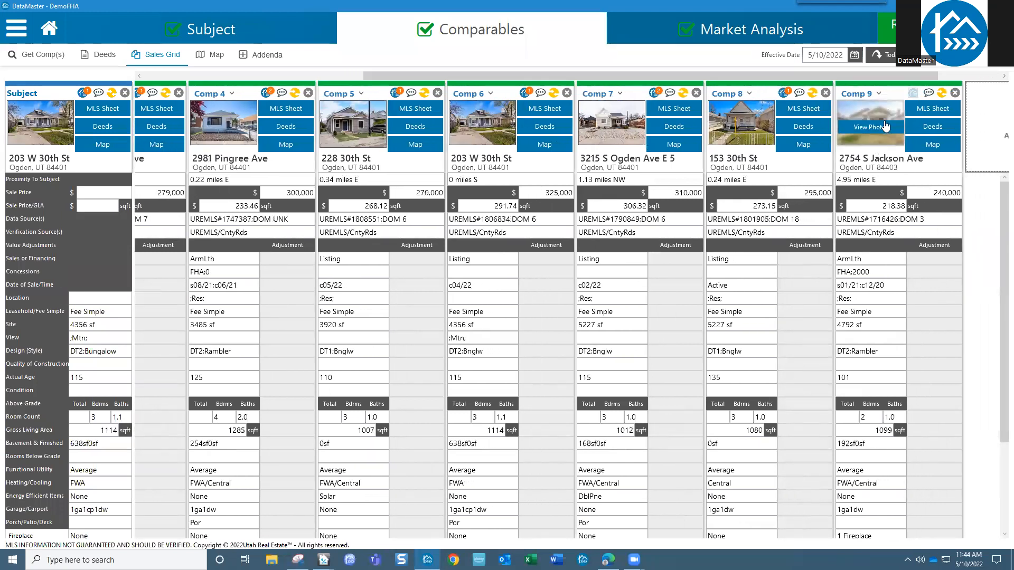
{"action": "left_click", "coordinate": [879, 95]}
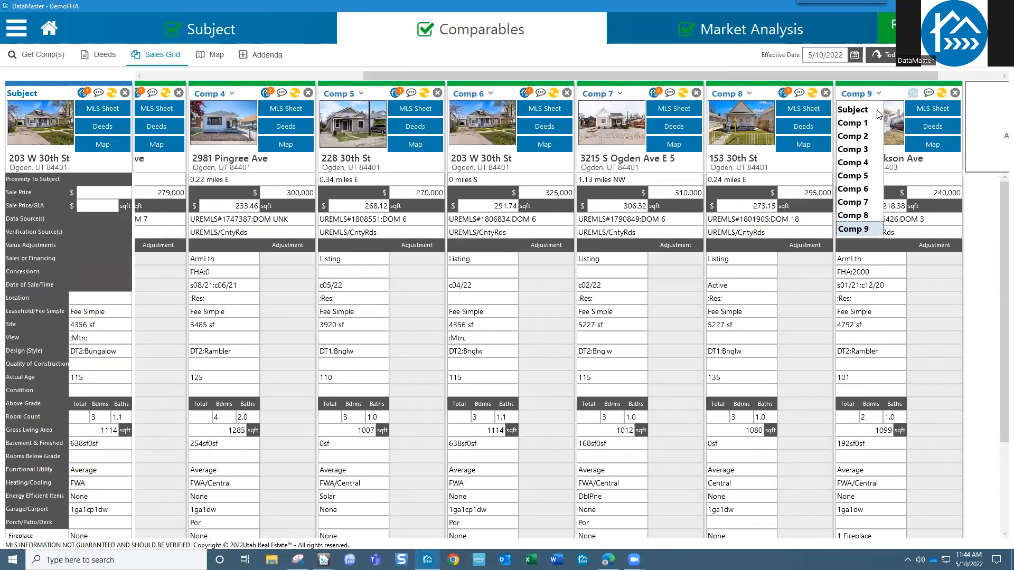
{"action": "left_click", "coordinate": [869, 203]}
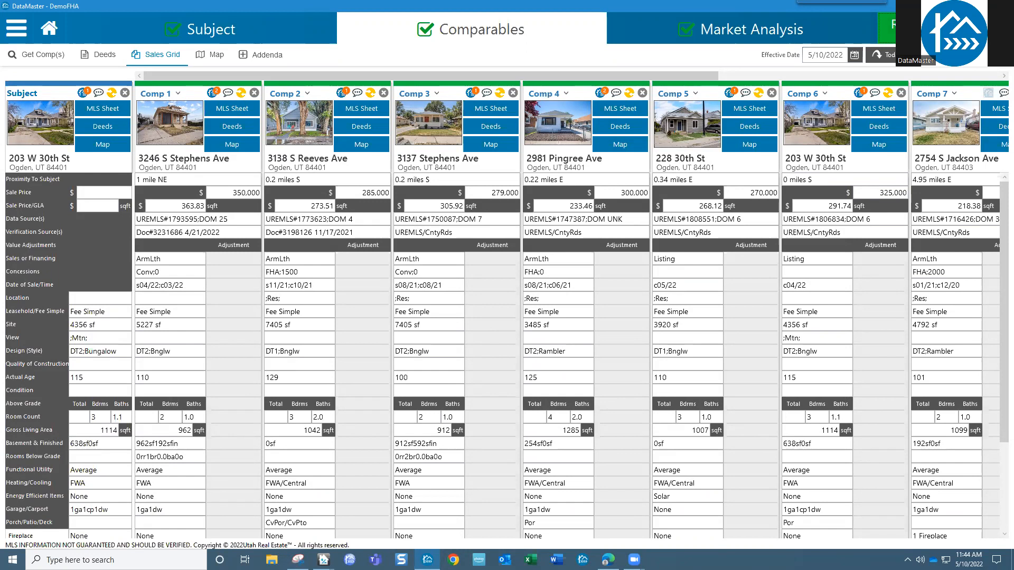
- On the report review page, limit the included comparables to Comp# 7 only
{"action": "left_click", "coordinate": [890, 28]}
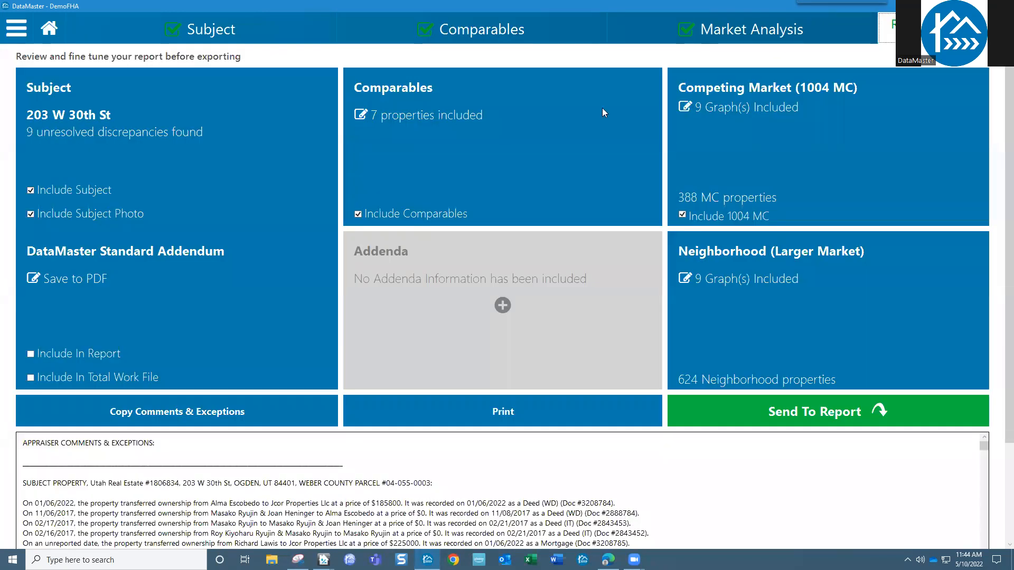
{"action": "left_click", "coordinate": [361, 115]}
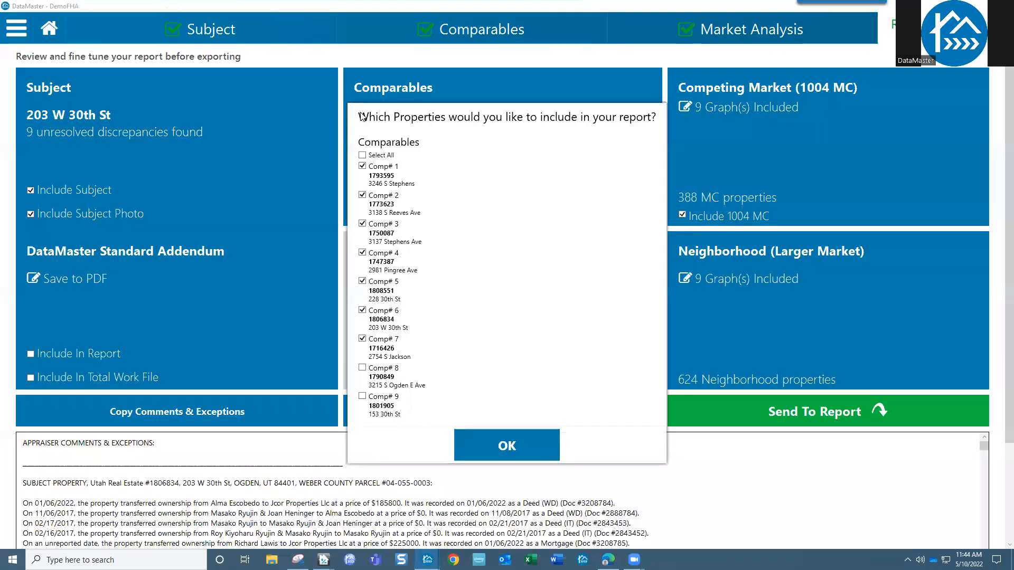
{"action": "left_click", "coordinate": [363, 155]}
{"action": "left_click", "coordinate": [362, 156]}
{"action": "left_click", "coordinate": [363, 338]}
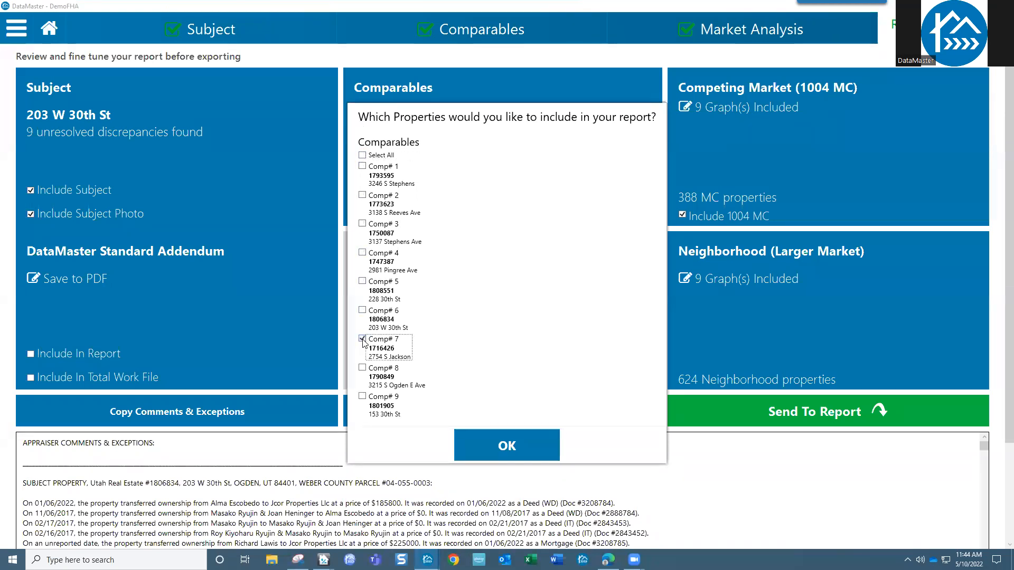
{"action": "left_click", "coordinate": [487, 447]}
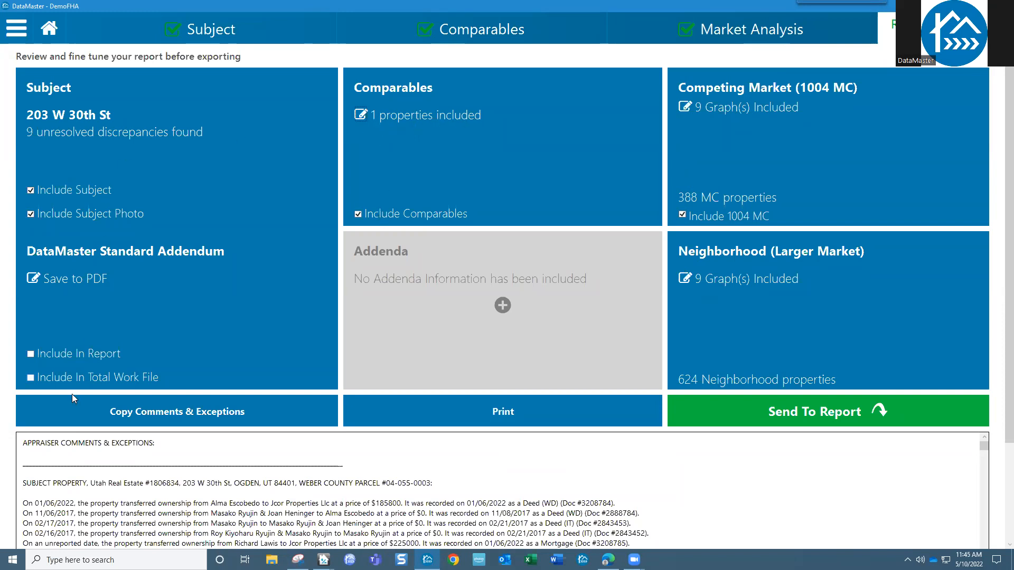
- Exclude the subject, subject photo and 1004 MC, and recheck the comparable list unchanged
{"action": "left_click", "coordinate": [32, 191]}
{"action": "left_click", "coordinate": [35, 214]}
{"action": "left_click", "coordinate": [684, 215]}
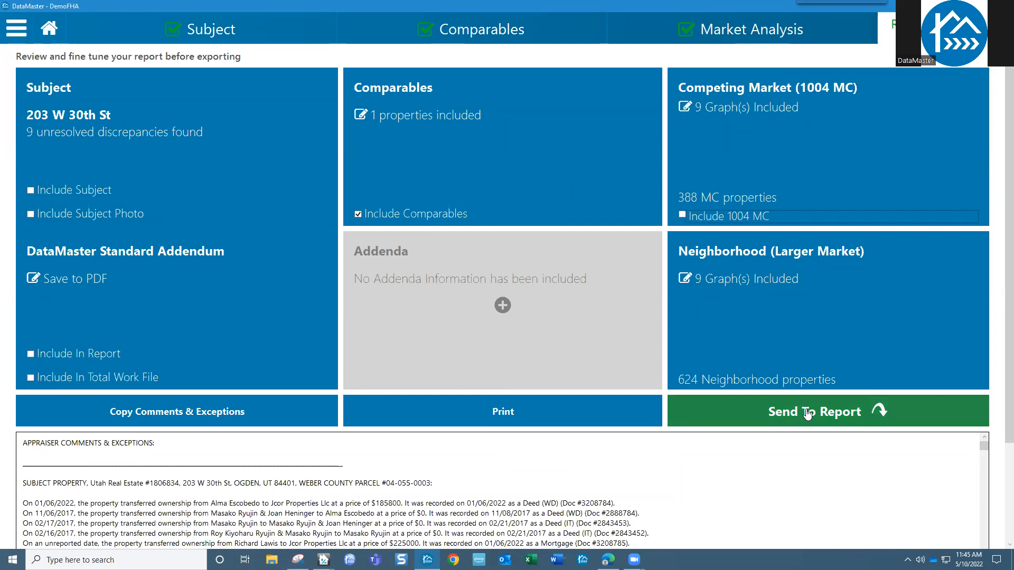
{"action": "left_click", "coordinate": [381, 116]}
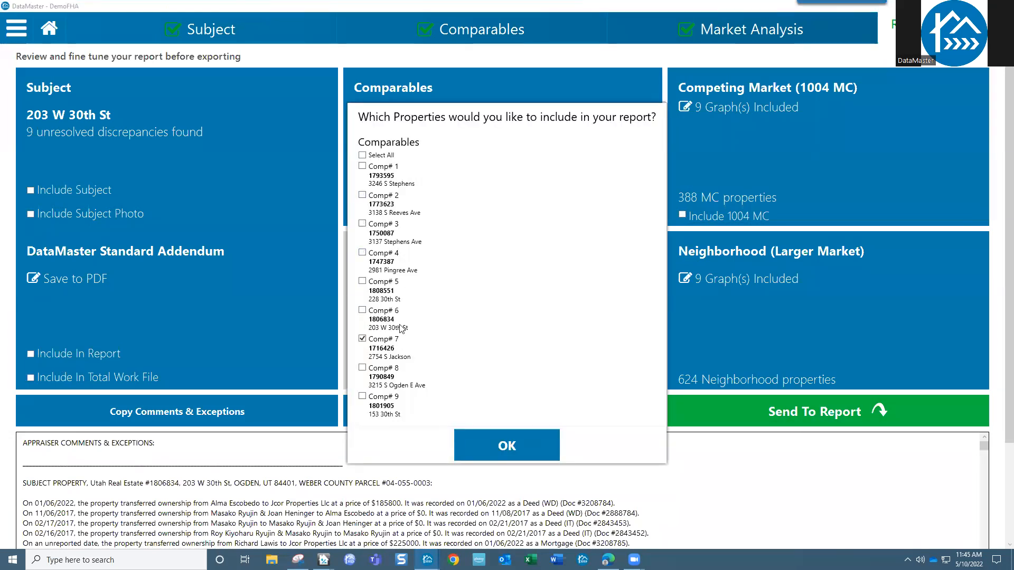
{"action": "left_click", "coordinate": [503, 445]}
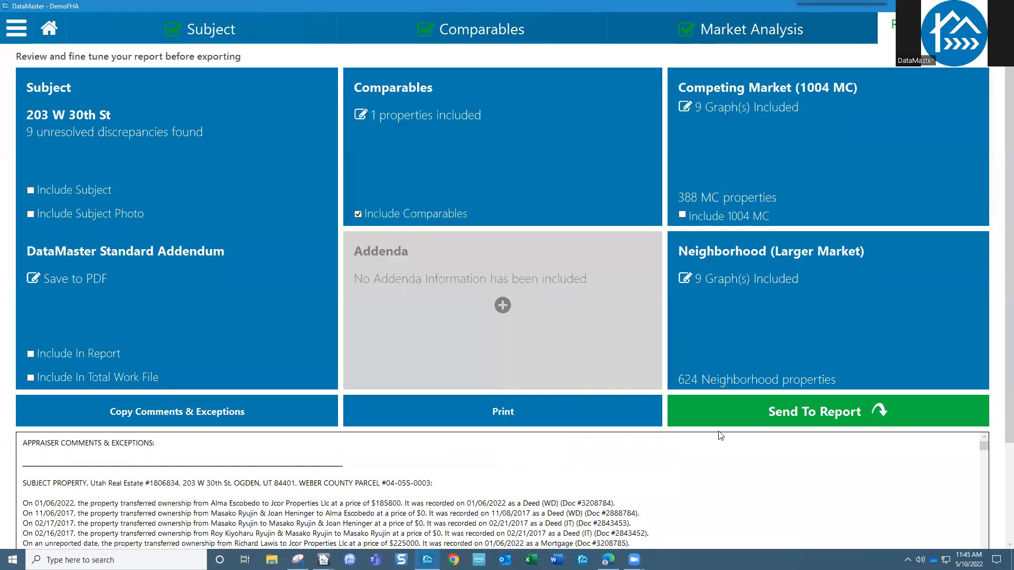
{"action": "left_click", "coordinate": [775, 411]}
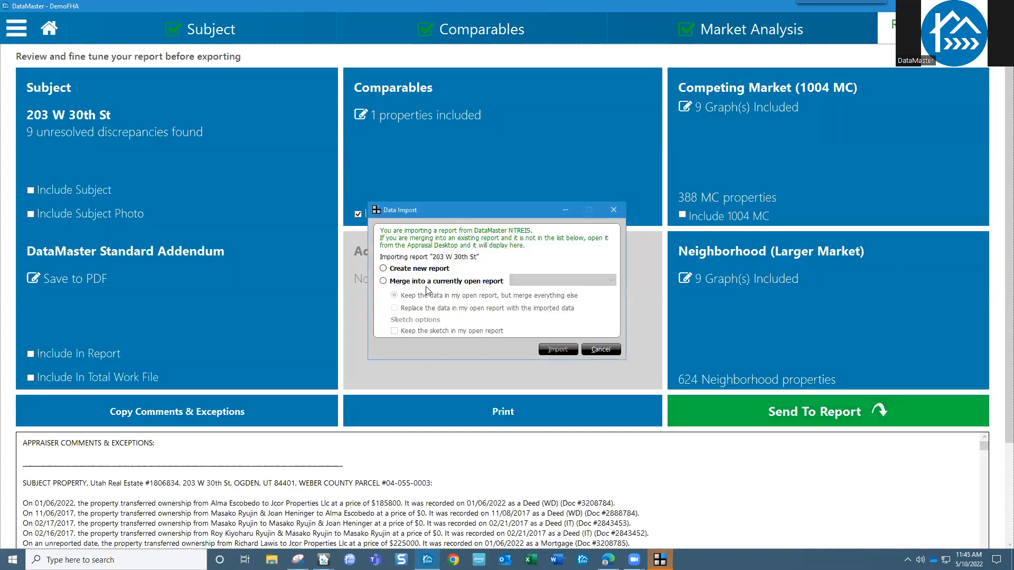
{"action": "left_click", "coordinate": [422, 270]}
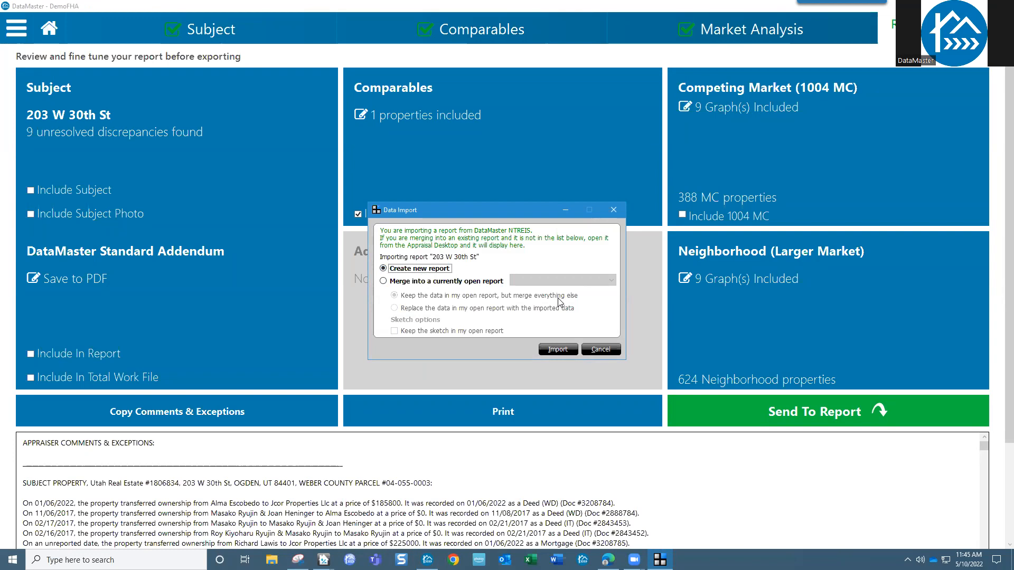
{"action": "left_click", "coordinate": [555, 351]}
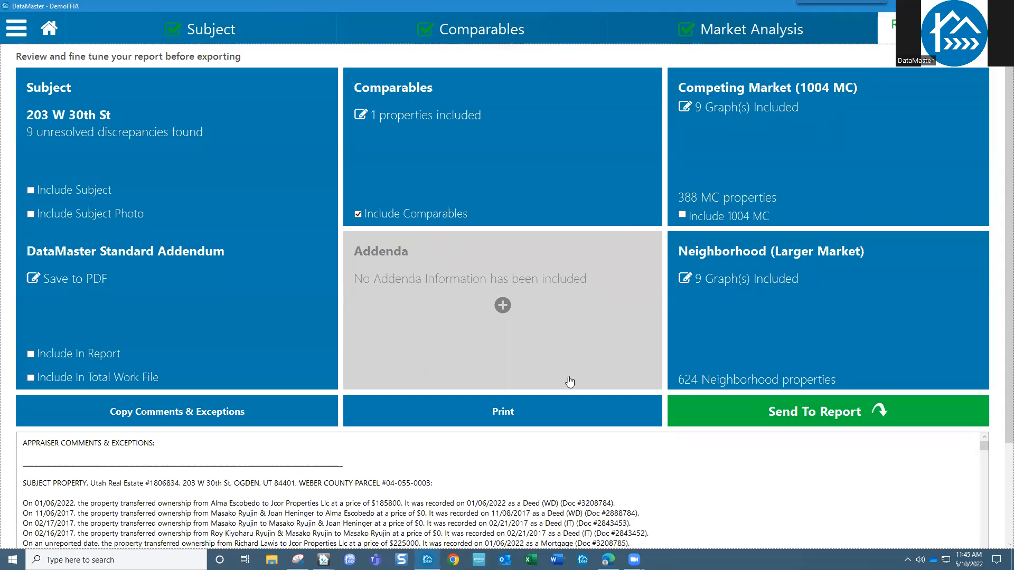
{"action": "key", "text": "alt+Tab"}
{"action": "key", "text": "alt+Tab"}
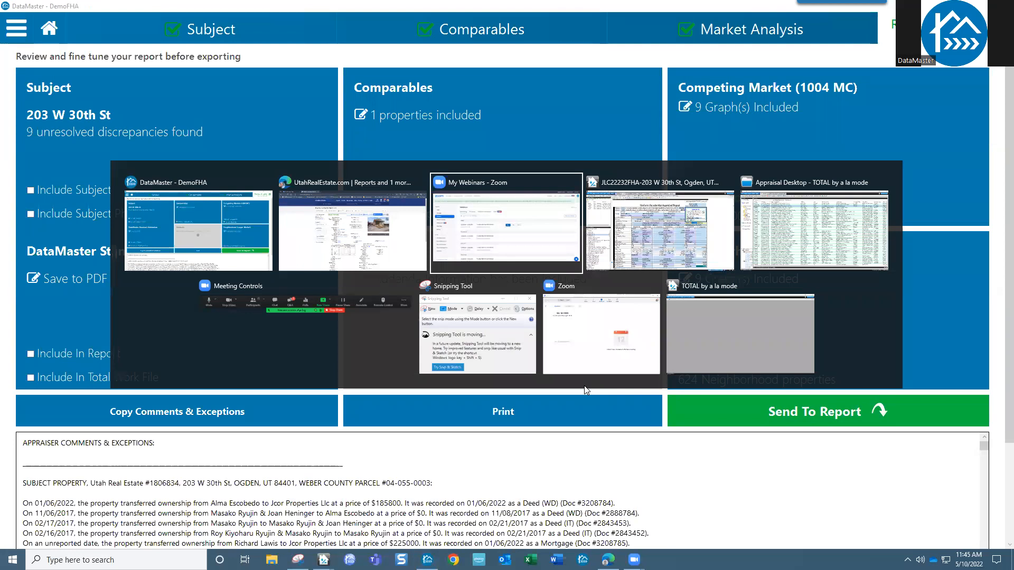
{"action": "key", "text": "alt+Tab"}
{"action": "key", "text": "alt+Tab"}
{"action": "key", "text": "alt+Tab"}
{"action": "key", "text": "alt+Tab"}
{"action": "key", "text": "alt+Tab"}
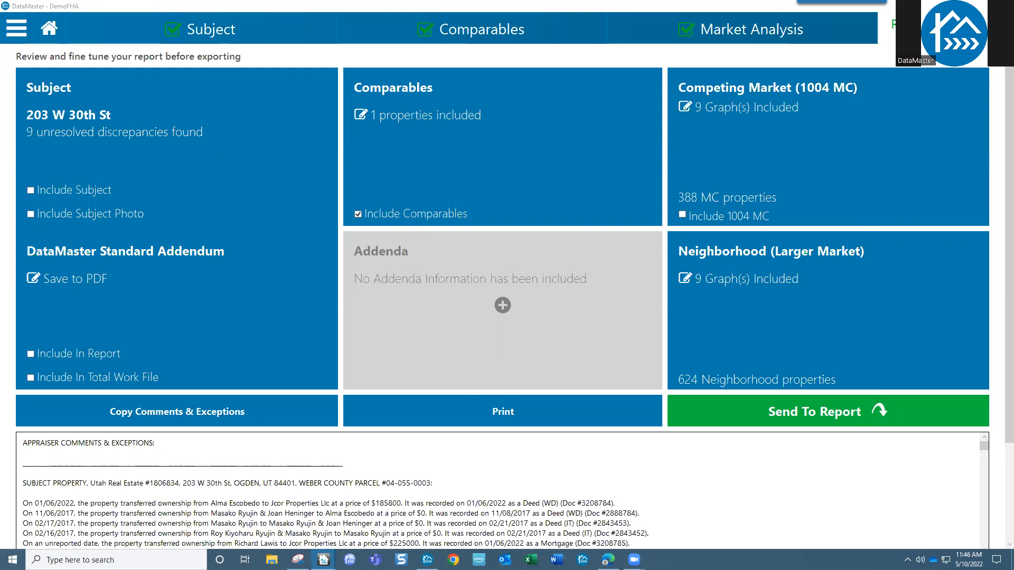
{"action": "key", "text": "alt+Tab"}
- Send the report data once more, importing it with Create new report
{"action": "left_click", "coordinate": [798, 402]}
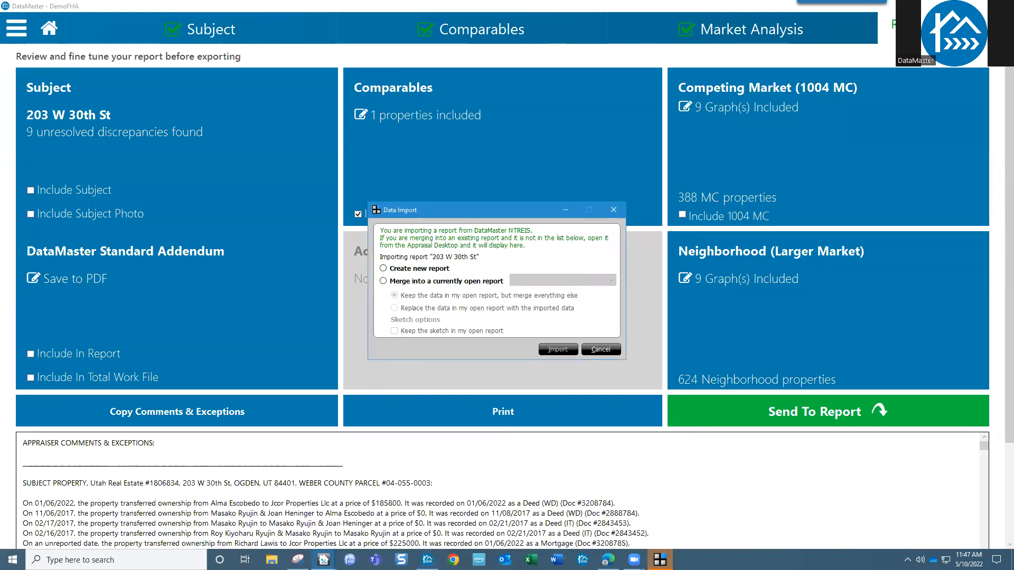
{"action": "left_click", "coordinate": [423, 271]}
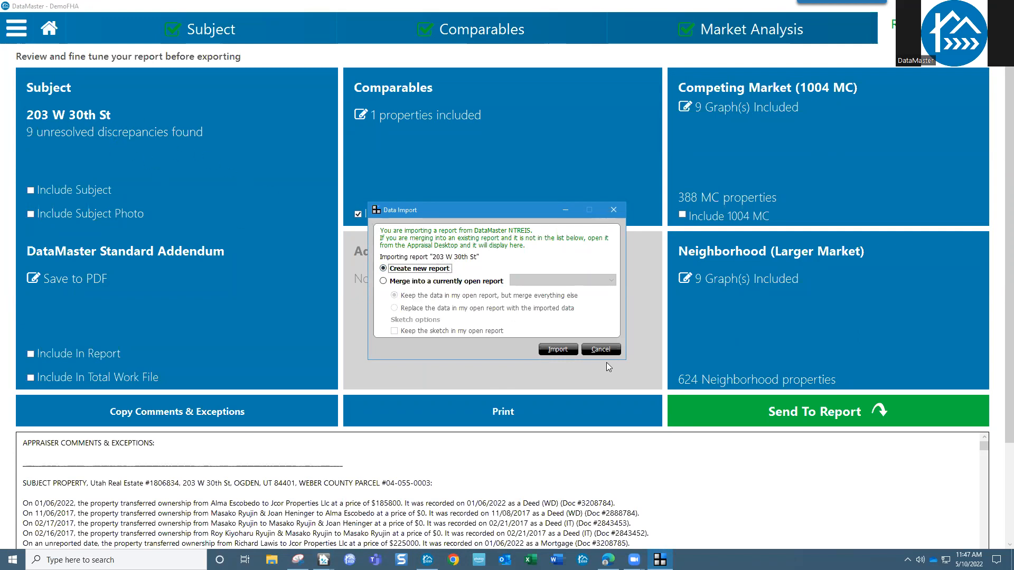
{"action": "left_click", "coordinate": [558, 349]}
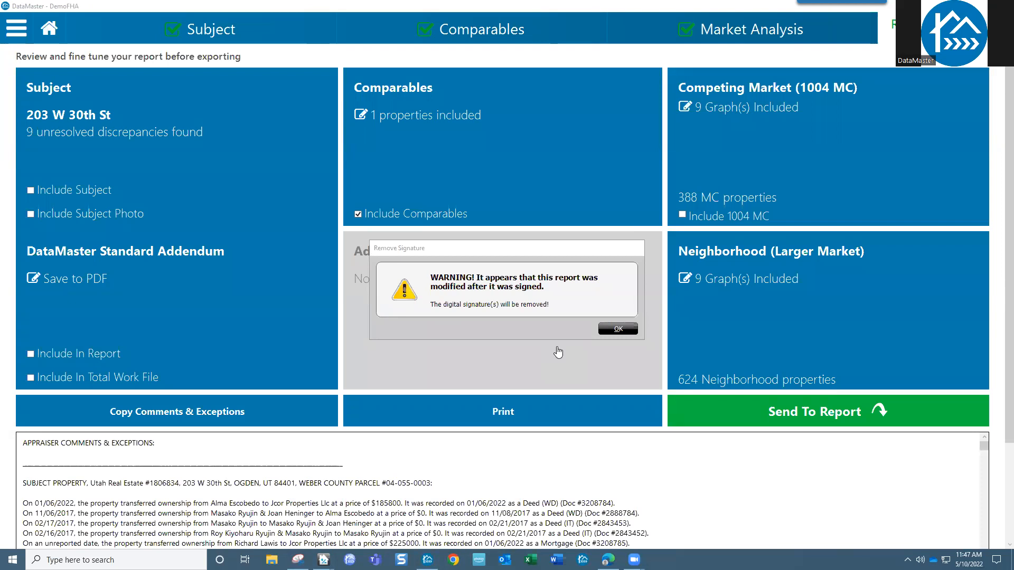
{"action": "left_click", "coordinate": [625, 330]}
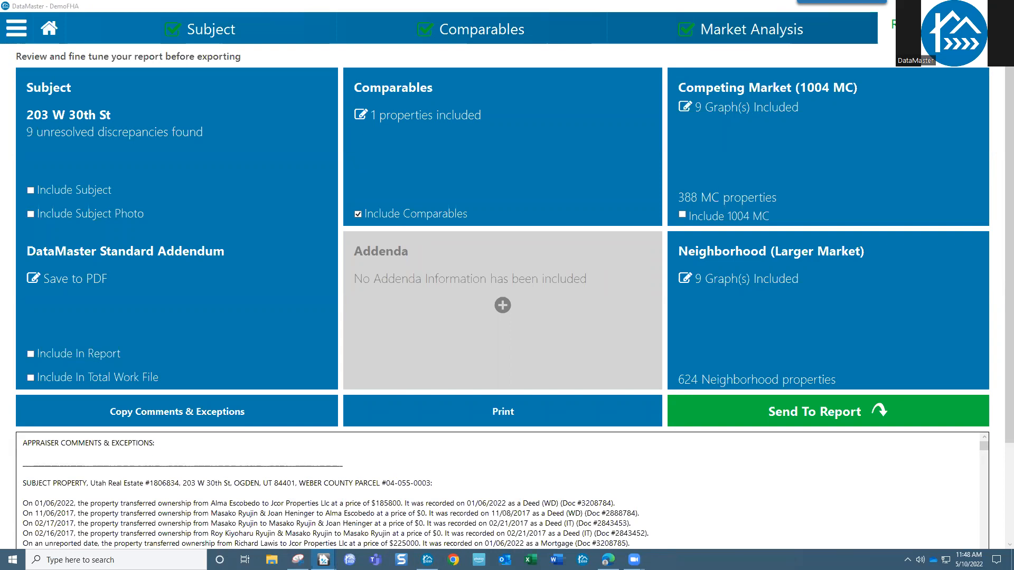
{"action": "left_click", "coordinate": [426, 32]}
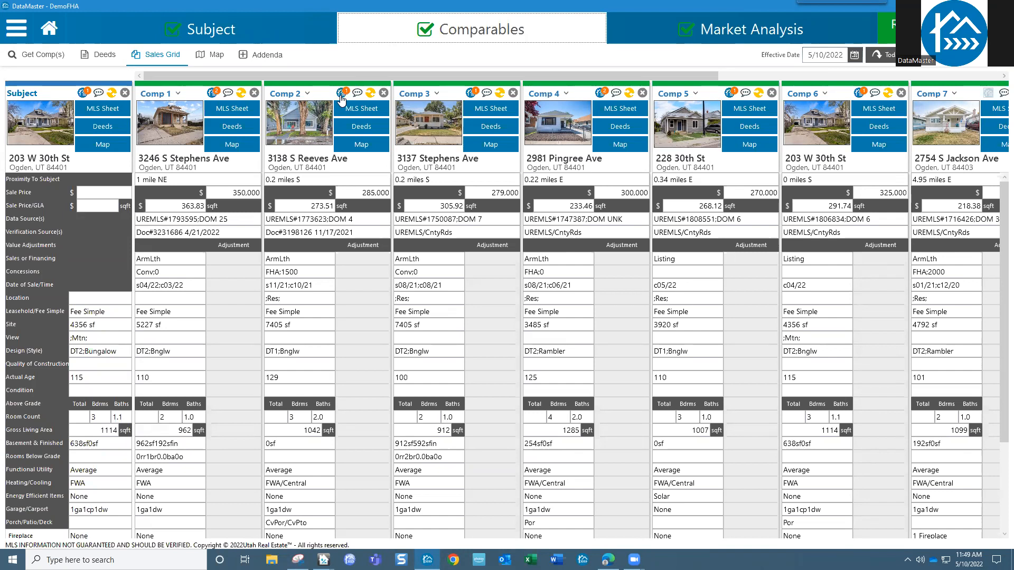
{"action": "mouse_move", "coordinate": [672, 114]}
{"action": "left_click_drag", "start_coordinate": [571, 76], "coordinate": [739, 76]}
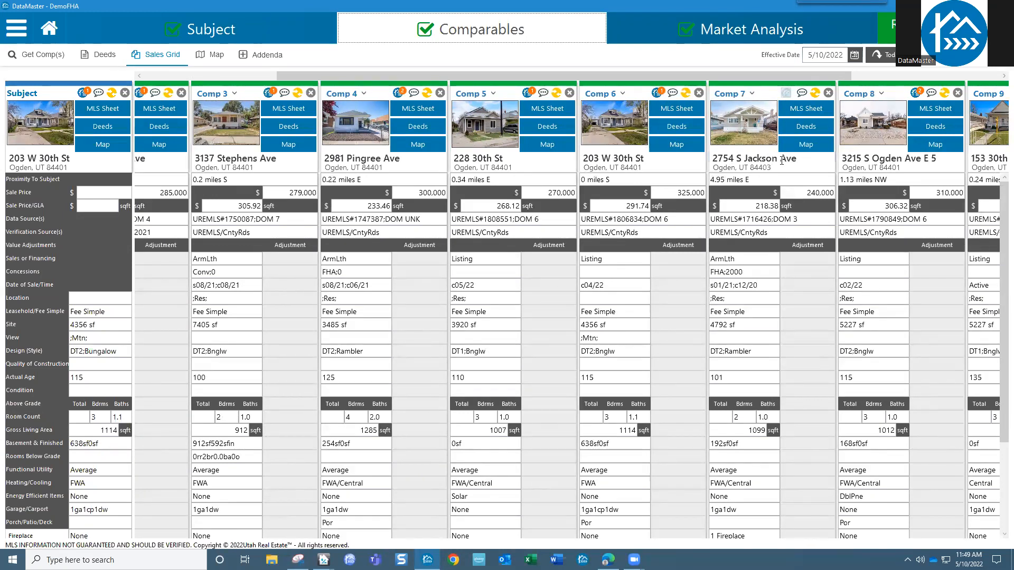
{"action": "mouse_move", "coordinate": [799, 78]}
{"action": "left_mouse_down"}
{"action": "mouse_move", "coordinate": [833, 78]}
{"action": "mouse_move", "coordinate": [797, 78]}
{"action": "left_mouse_up"}
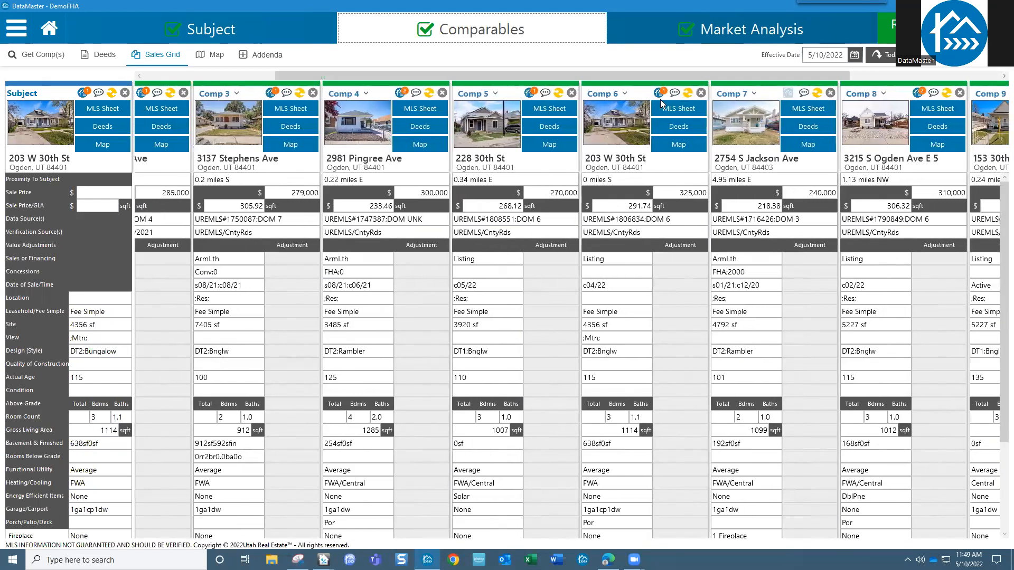
- Copy the stored comparison data into Comp 5, excluding the Finance and Concessions fields
{"action": "left_click", "coordinate": [528, 94]}
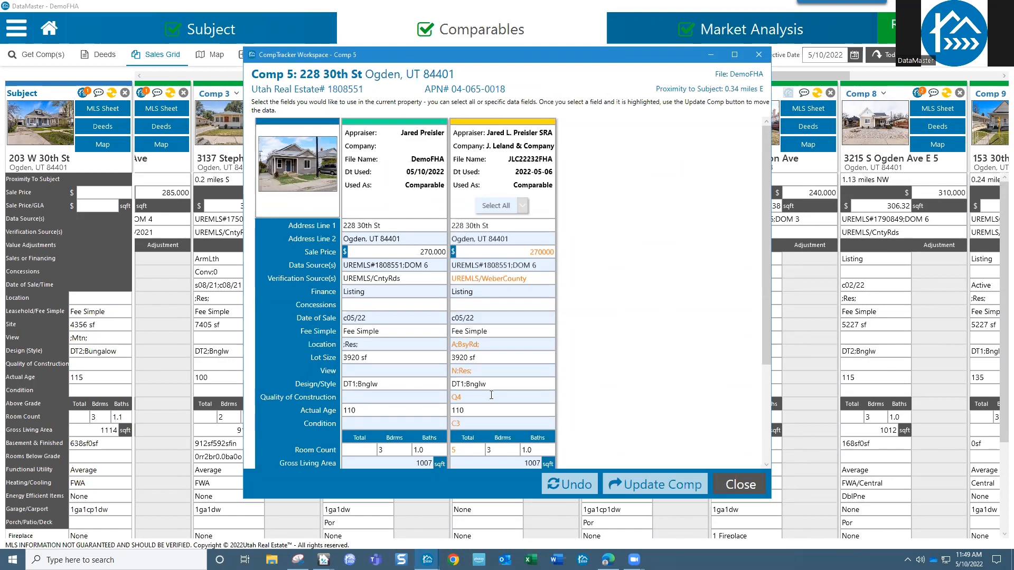
{"action": "left_click", "coordinate": [495, 205]}
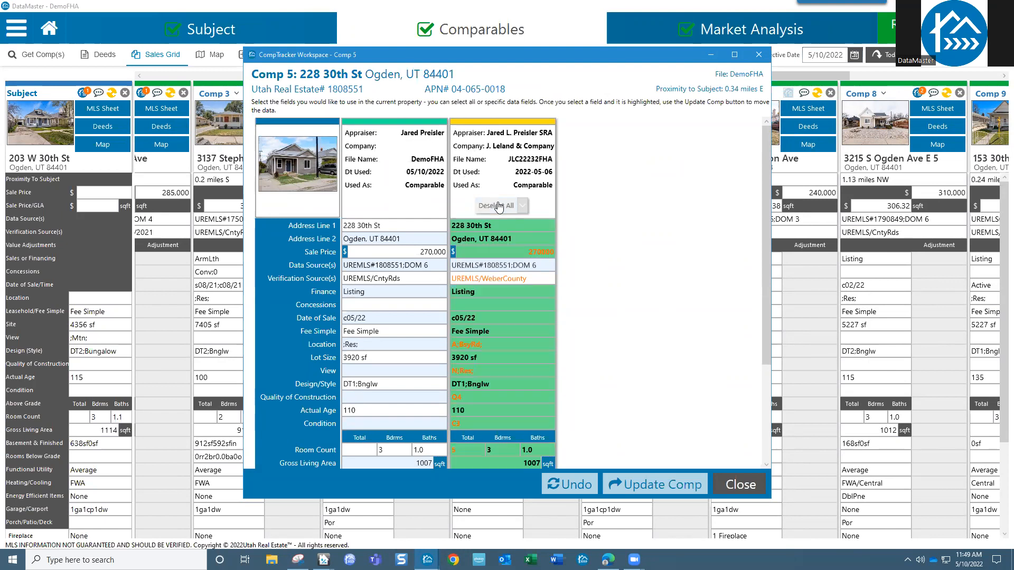
{"action": "left_click", "coordinate": [495, 292]}
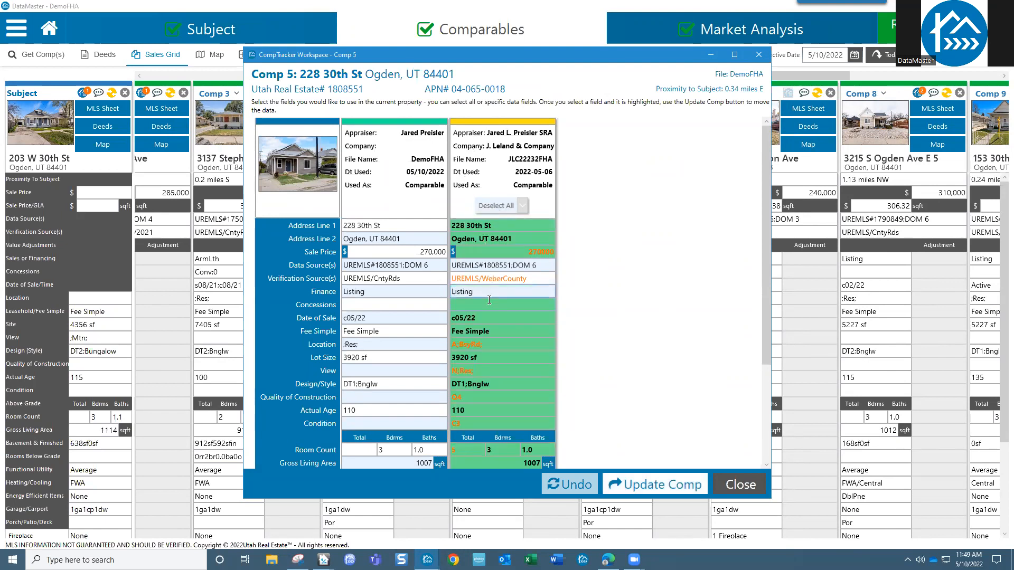
{"action": "left_click", "coordinate": [489, 304]}
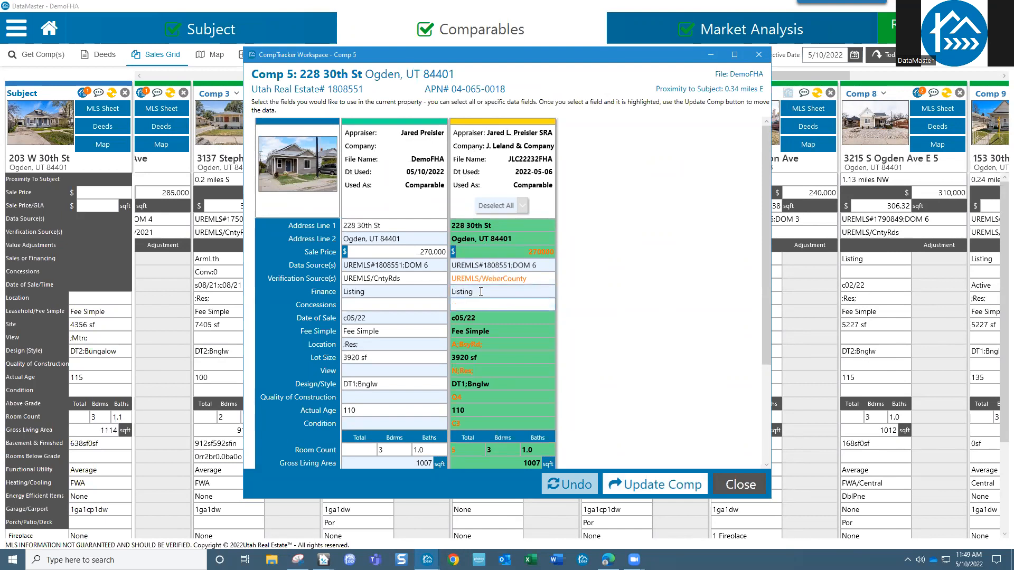
{"action": "scroll", "coordinate": [510, 342], "scroll_direction": "down", "scroll_amount": 5}
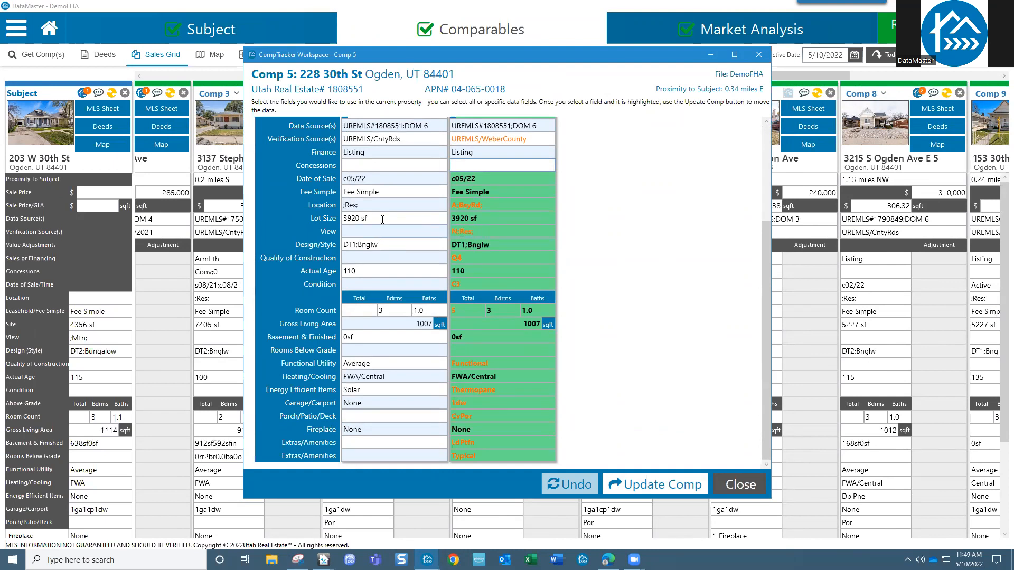
{"action": "scroll", "coordinate": [382, 220], "scroll_direction": "up", "scroll_amount": 3}
{"action": "scroll", "coordinate": [382, 219], "scroll_direction": "down", "scroll_amount": 3}
{"action": "left_click", "coordinate": [656, 485]}
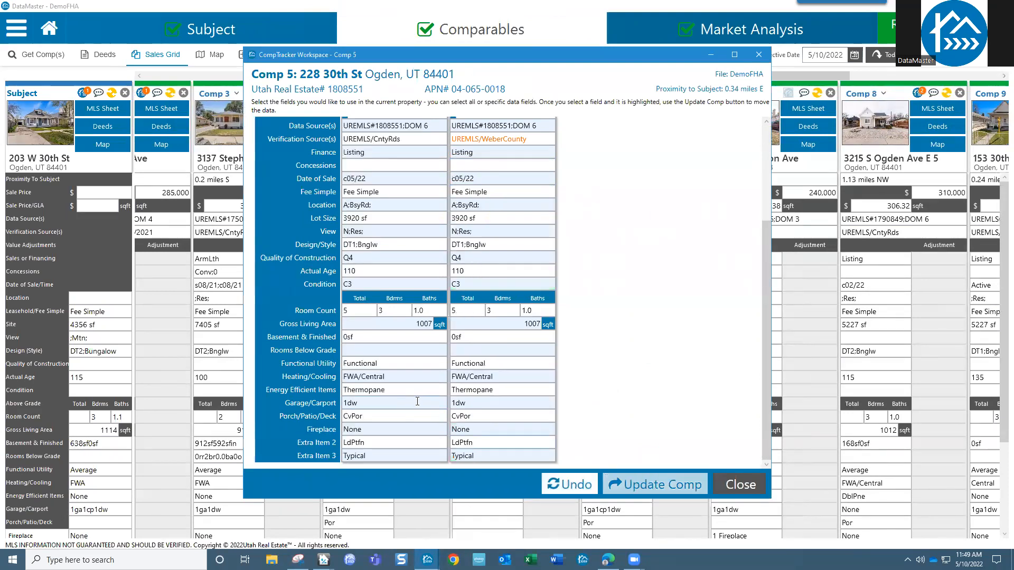
- Apply the prior appraisal's UREMLS/WeberCounty verification source to Comp 5
{"action": "scroll", "coordinate": [454, 327], "scroll_direction": "up", "scroll_amount": 3}
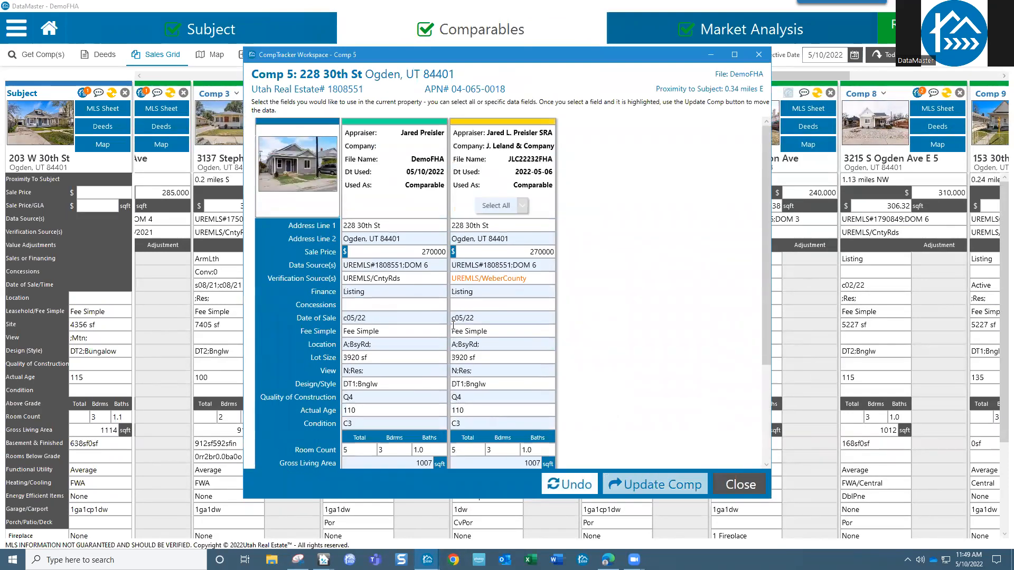
{"action": "left_click", "coordinate": [458, 278]}
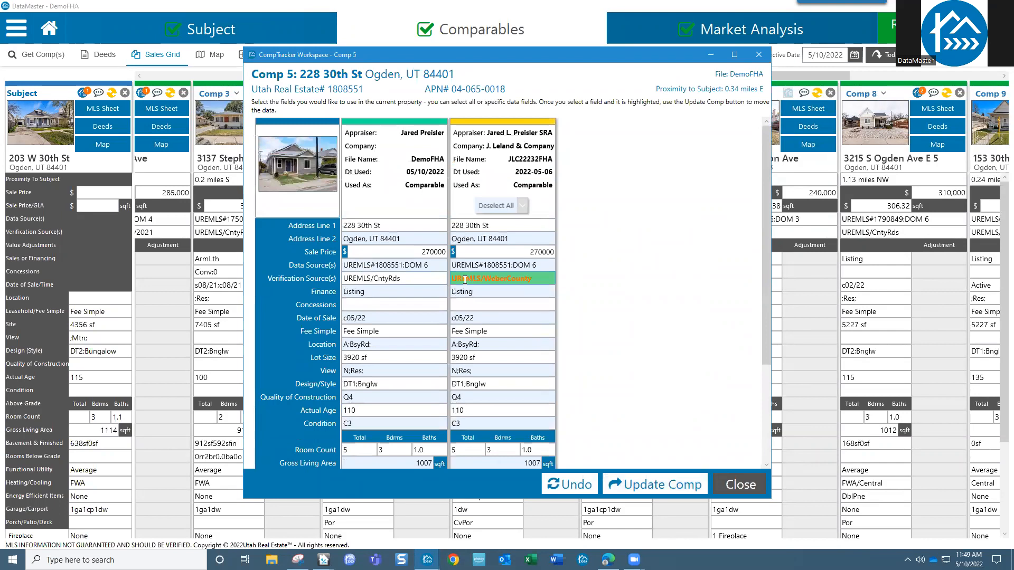
{"action": "left_click", "coordinate": [616, 479]}
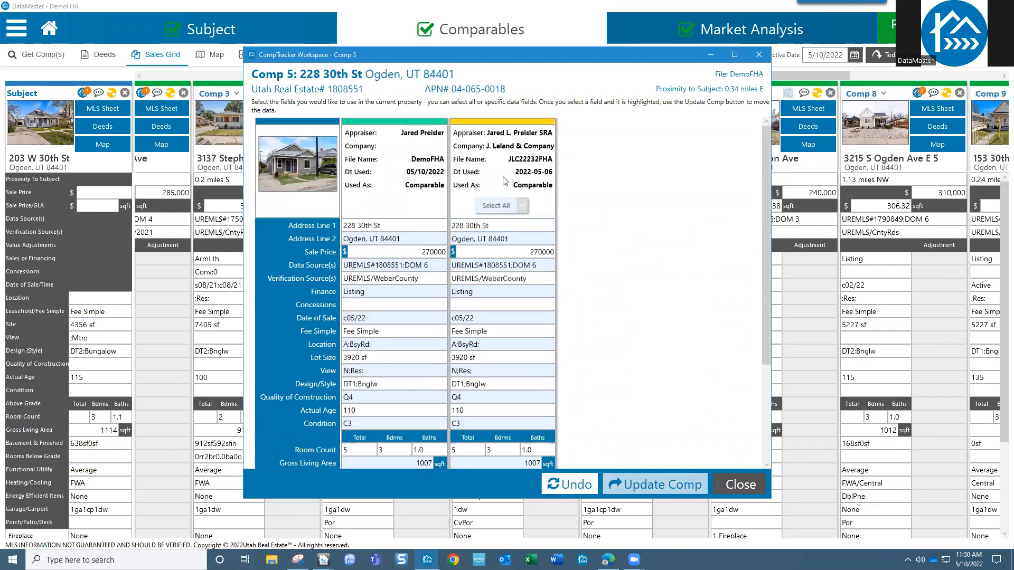
{"action": "scroll", "coordinate": [490, 295], "scroll_direction": "down", "scroll_amount": 5}
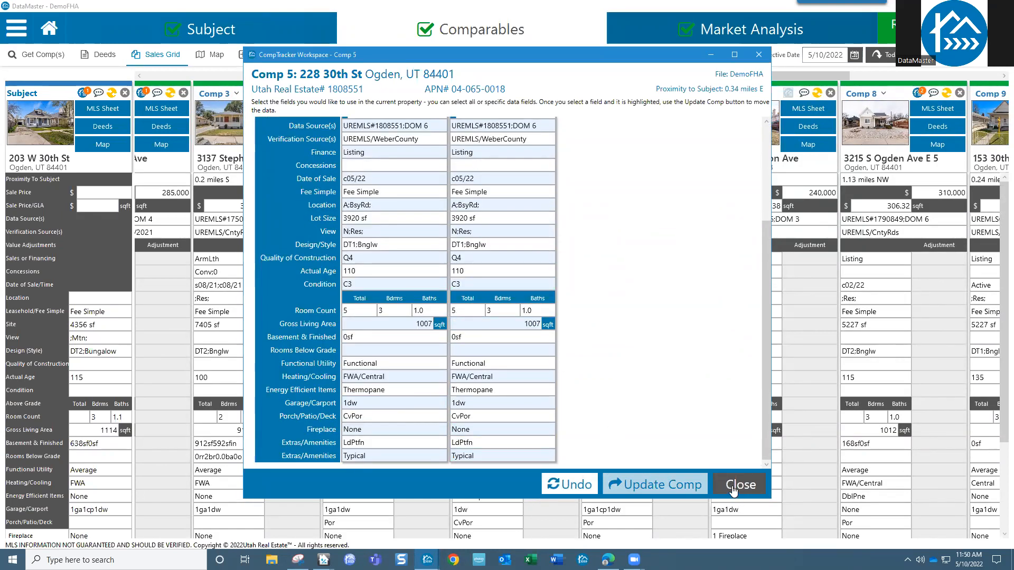
- Close the CompTracker workspace and check Comp 5's C3 condition in the sales grid
{"action": "left_click", "coordinate": [734, 484]}
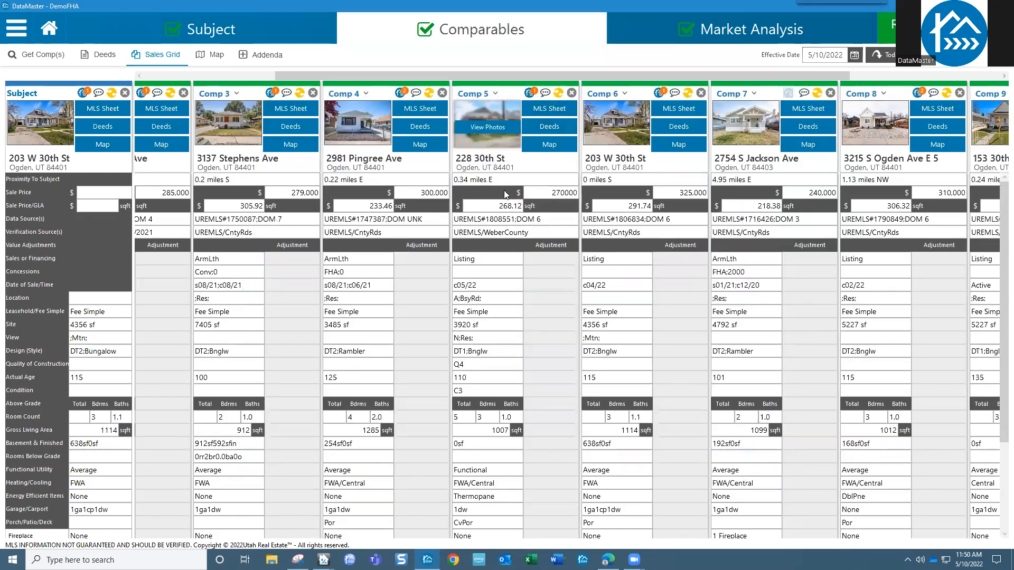
{"action": "scroll", "coordinate": [505, 268], "scroll_direction": "down", "scroll_amount": 3}
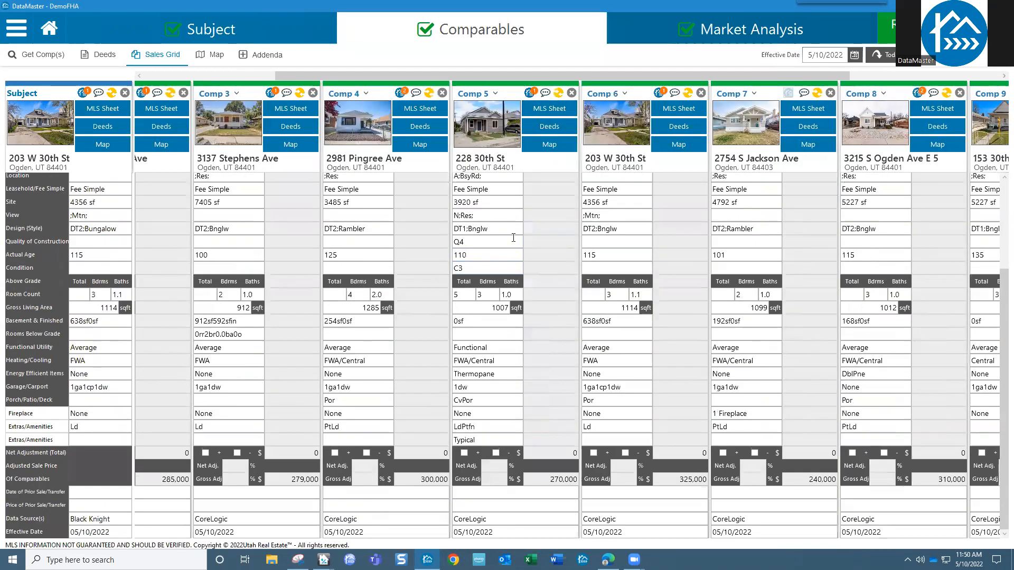
{"action": "left_click", "coordinate": [481, 268]}
{"action": "scroll", "coordinate": [981, 253], "scroll_direction": "up", "scroll_amount": 2}
{"action": "scroll", "coordinate": [981, 251], "scroll_direction": "up", "scroll_amount": 1}
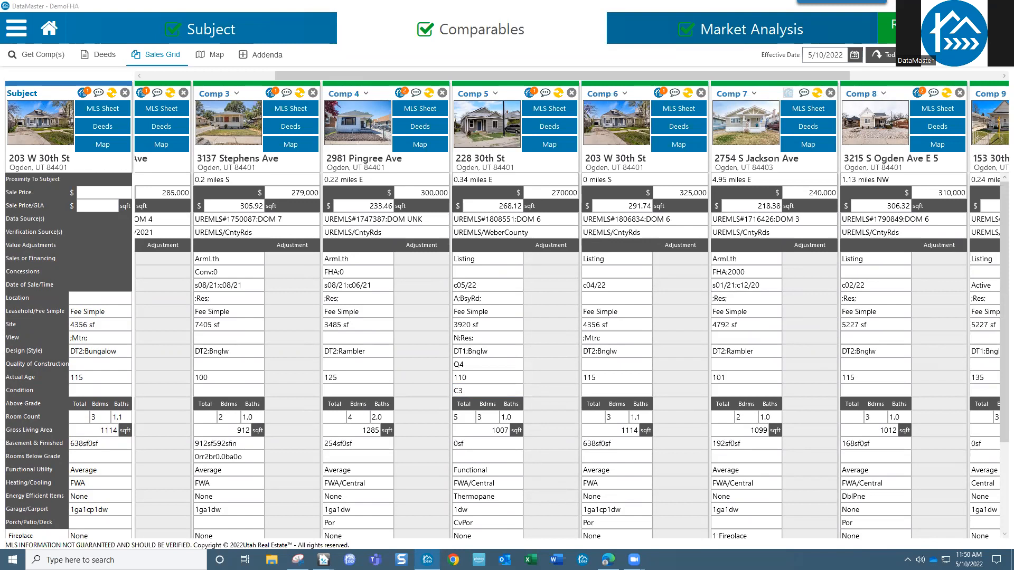
{"action": "left_click", "coordinate": [16, 28]}
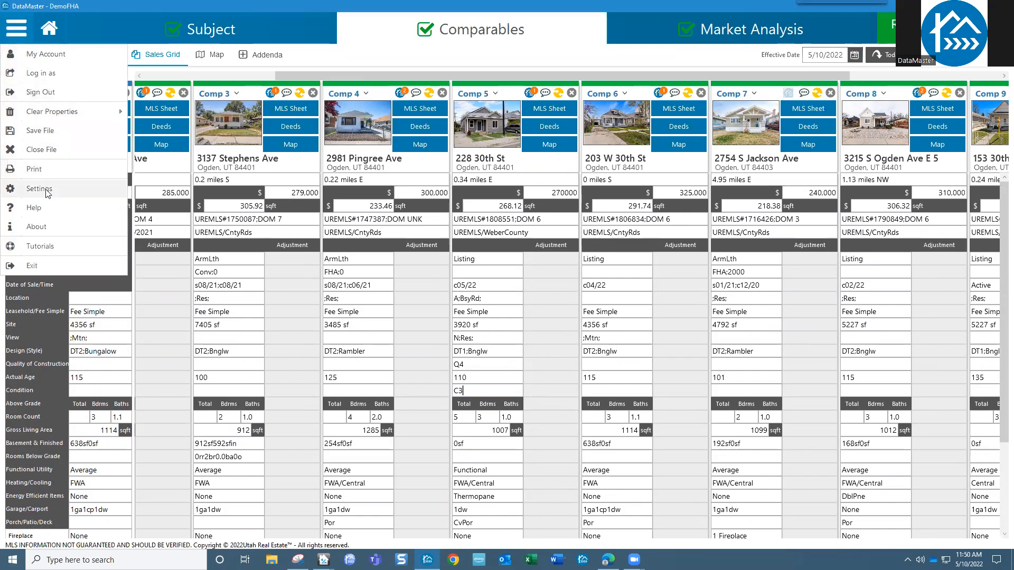
- Open CompTracker Settings and enlarge the dialog so all outside peers are listed
{"action": "left_click", "coordinate": [46, 193]}
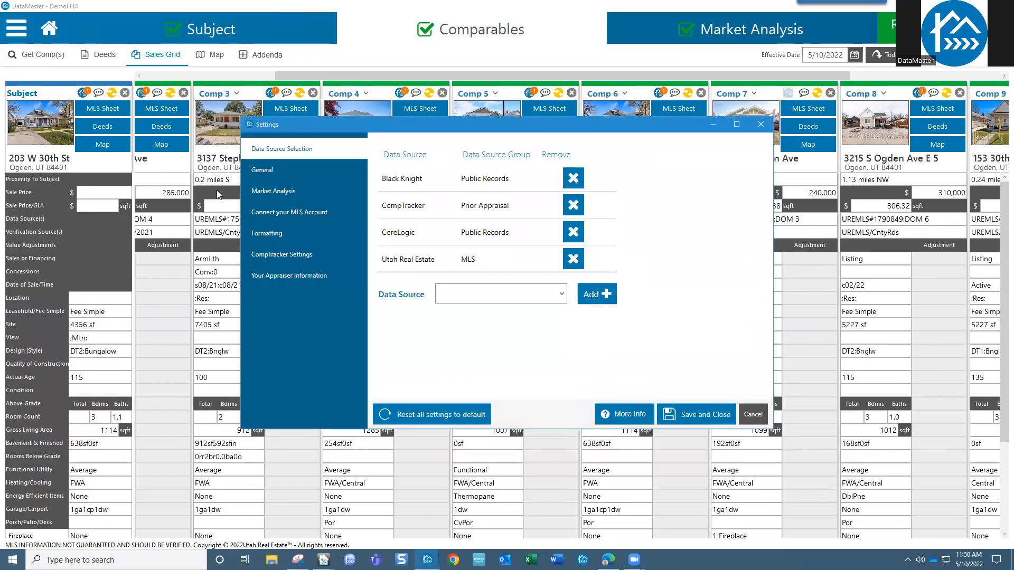
{"action": "left_click", "coordinate": [283, 256]}
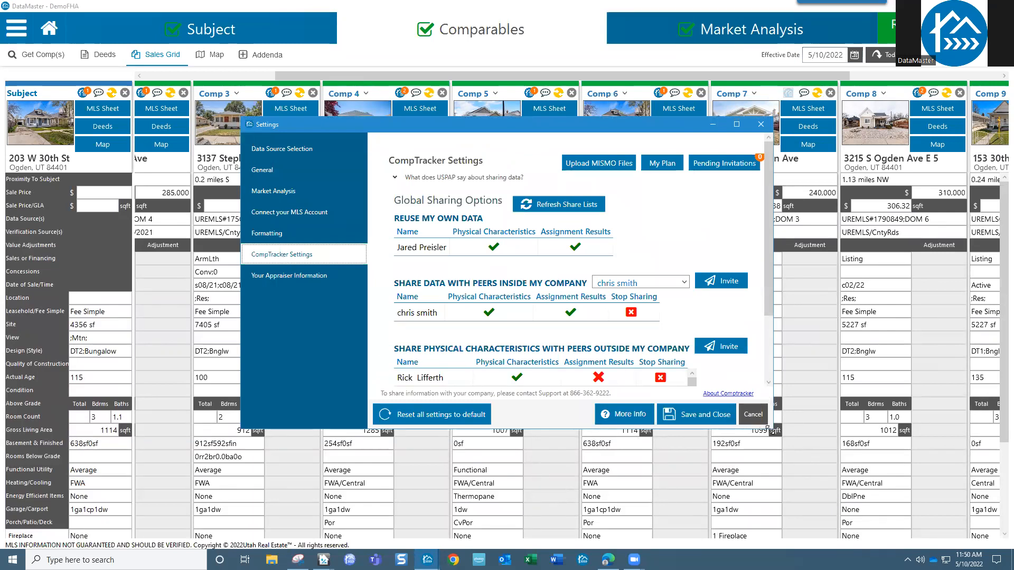
{"action": "left_click_drag", "start_coordinate": [770, 429], "coordinate": [858, 499]}
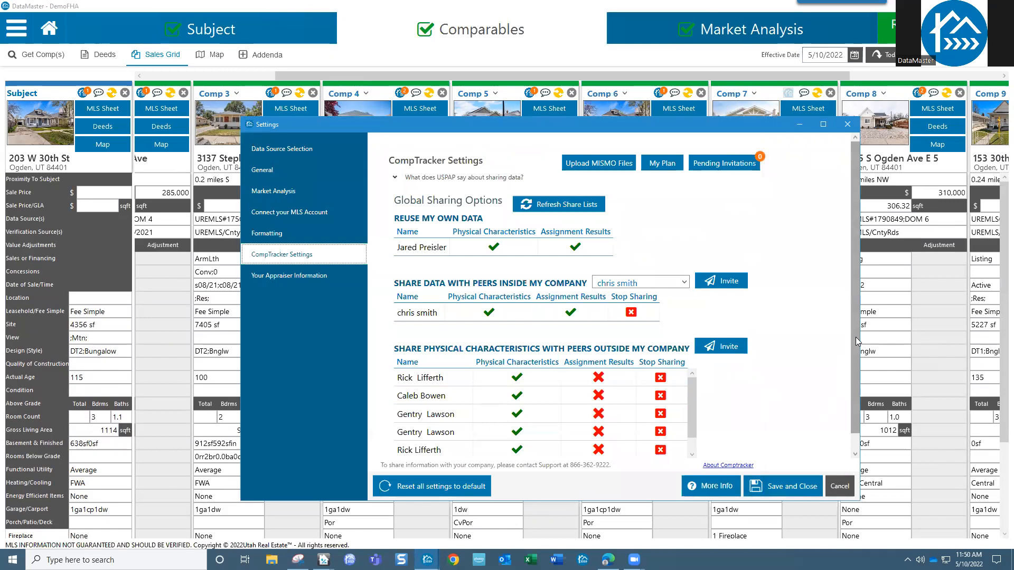
{"action": "left_click_drag", "start_coordinate": [855, 337], "coordinate": [858, 278]}
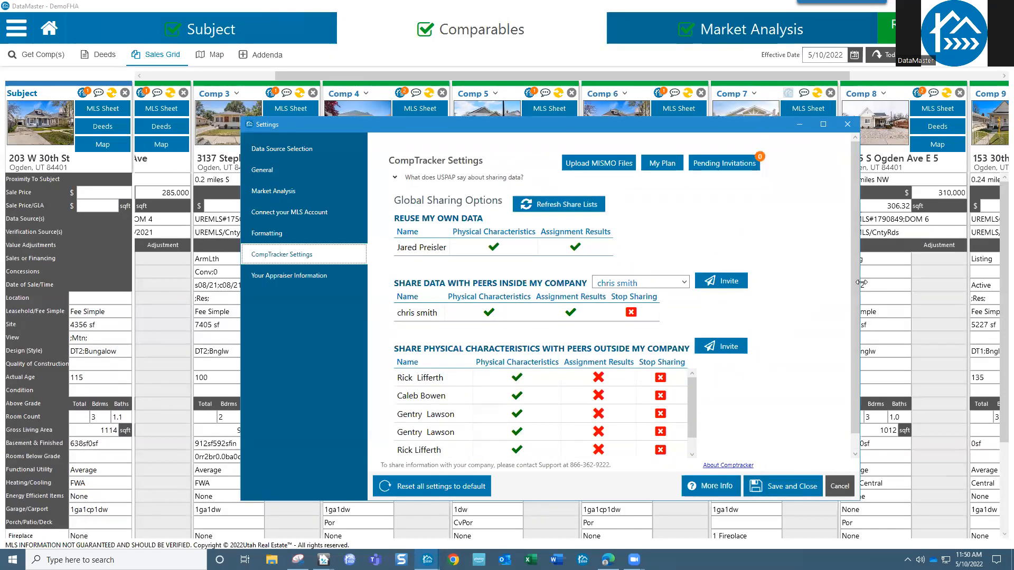
{"action": "left_click", "coordinate": [596, 163]}
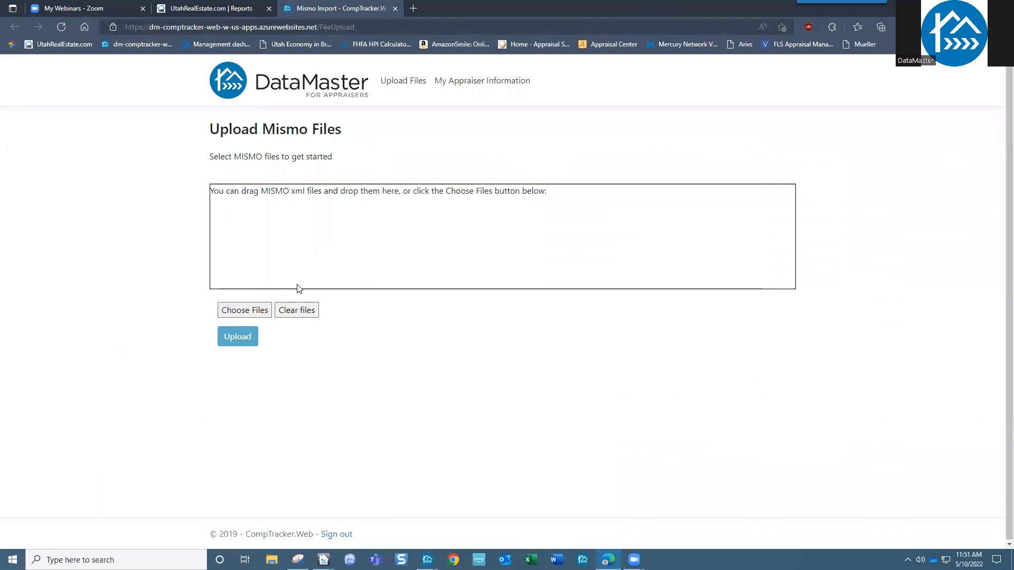
{"action": "left_click", "coordinate": [245, 310]}
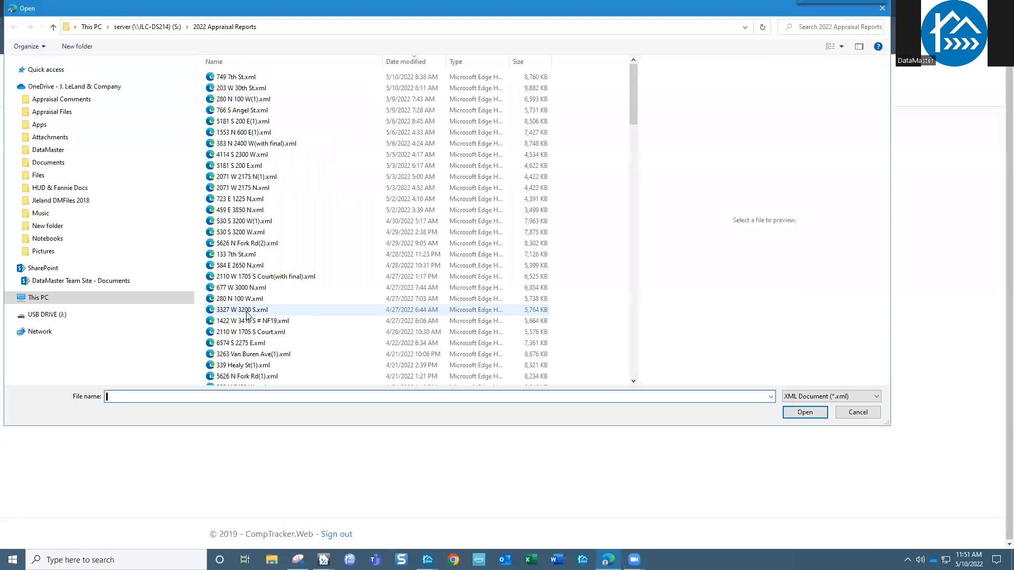
{"action": "left_click", "coordinate": [240, 77]}
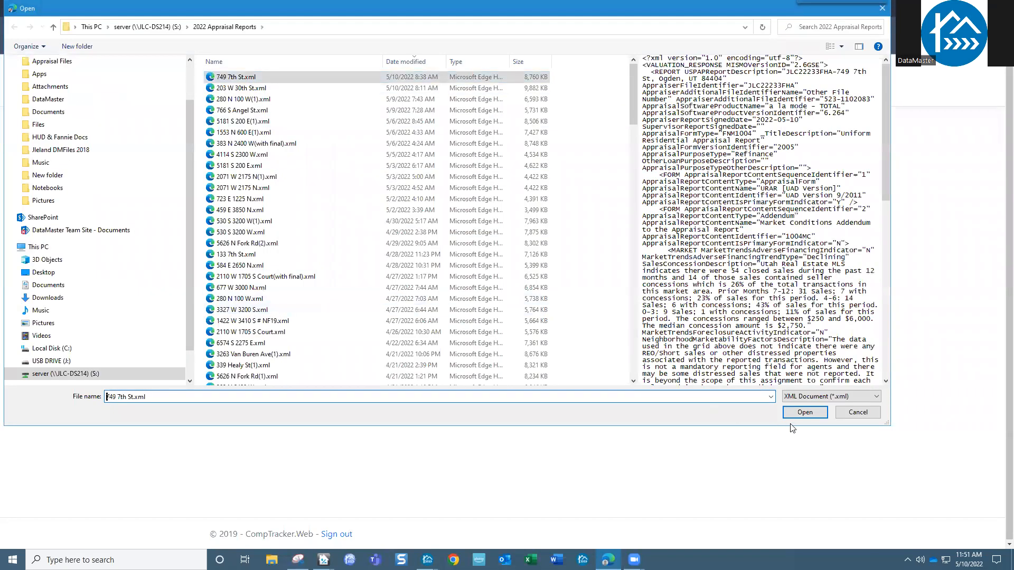
{"action": "left_click", "coordinate": [804, 413]}
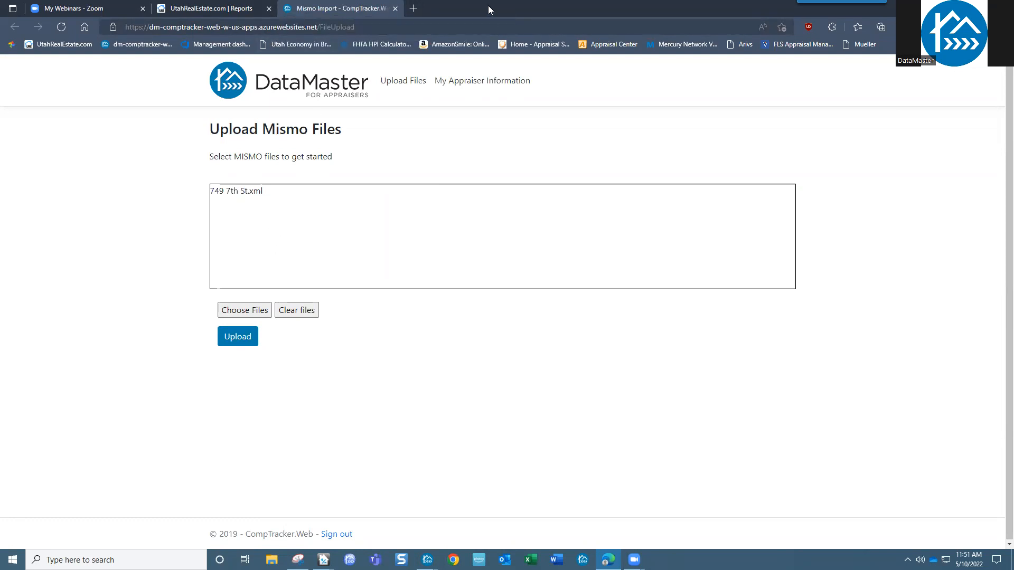
{"action": "left_click_drag", "start_coordinate": [494, 12], "coordinate": [0, 13]}
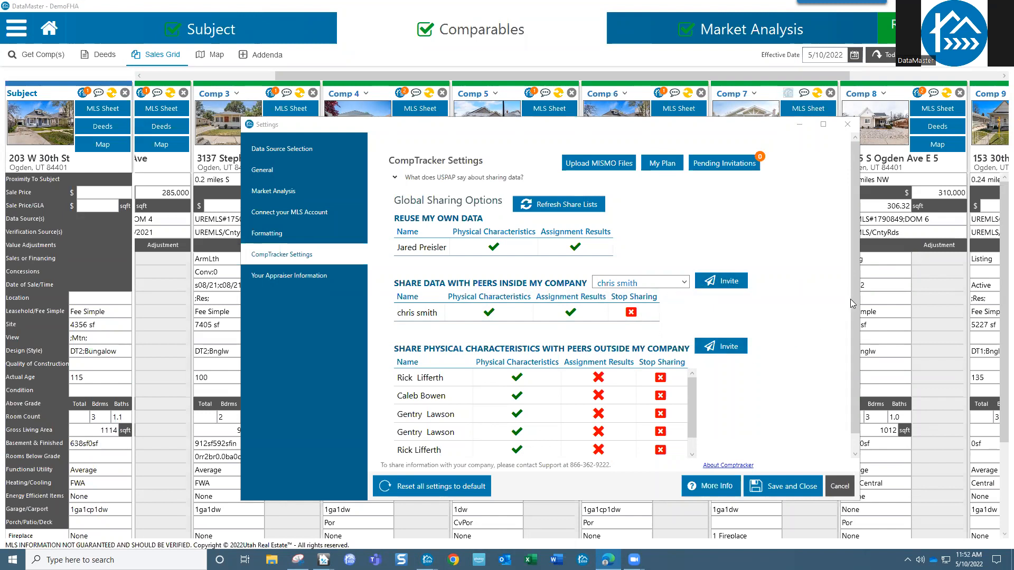
- Scroll through the CompTracker peer list, then cancel out of the Settings dialog
{"action": "left_click_drag", "start_coordinate": [851, 304], "coordinate": [851, 321]}
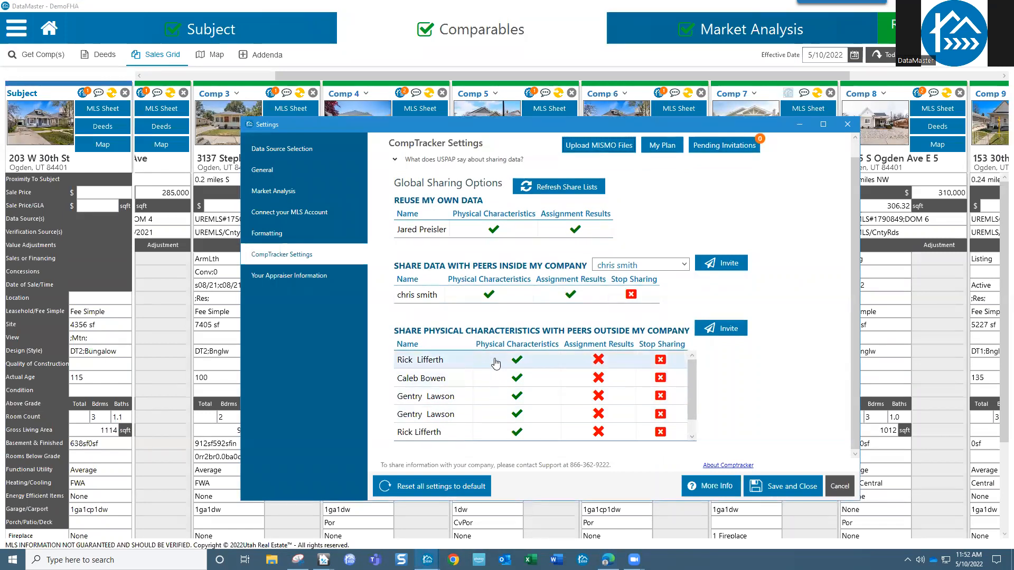
{"action": "scroll", "coordinate": [680, 411], "scroll_direction": "down", "scroll_amount": 2}
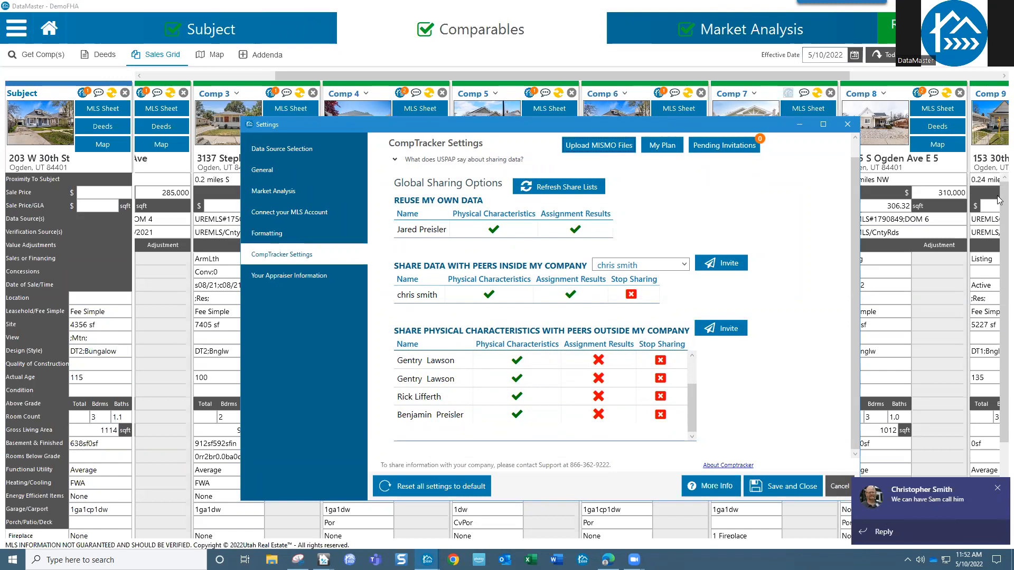
{"action": "left_click", "coordinate": [847, 124]}
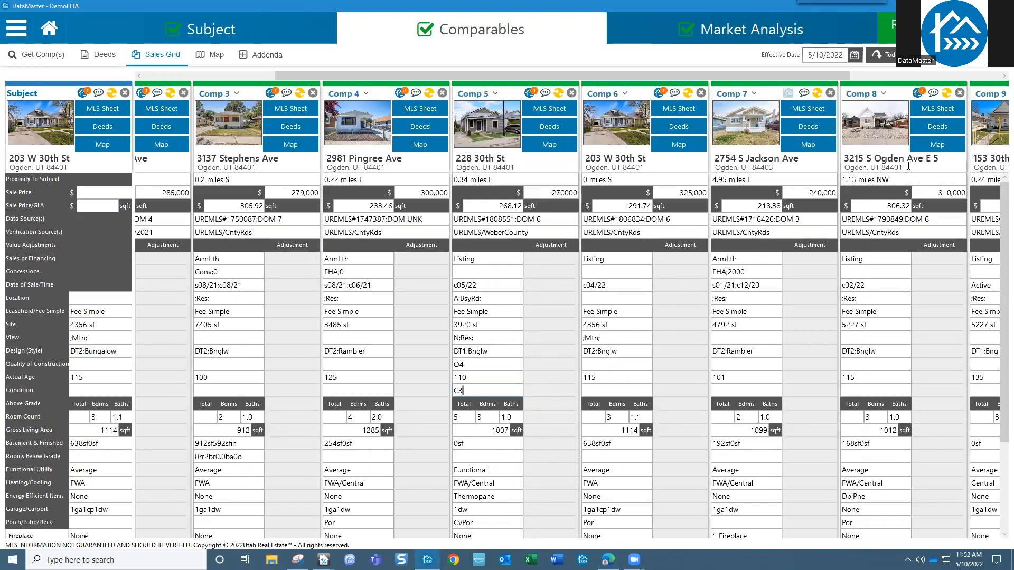
{"action": "left_click", "coordinate": [761, 30]}
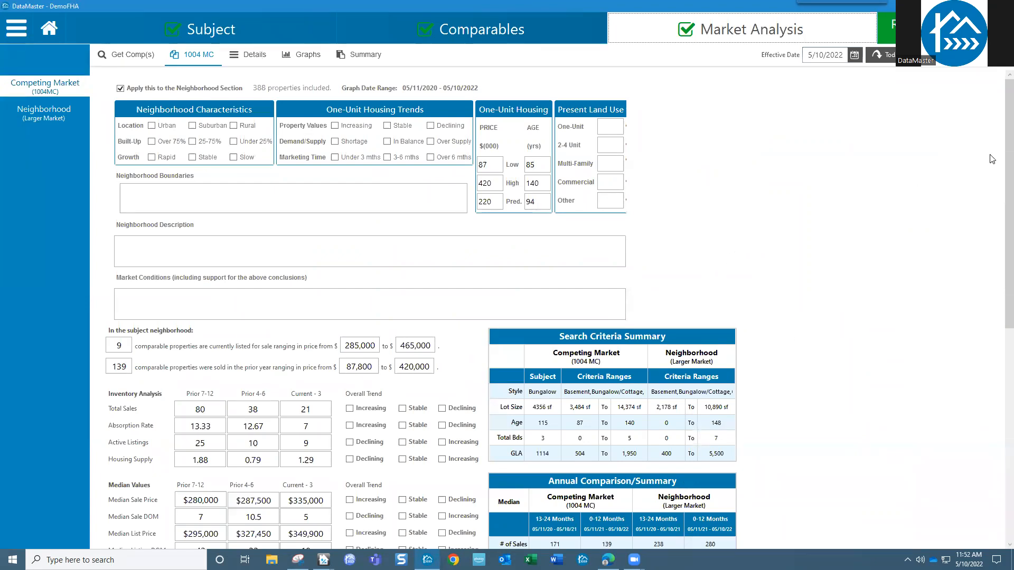
- Scroll the 1004 MC page down to the Search Criteria and Annual Comparison summary tables
{"action": "left_click_drag", "start_coordinate": [997, 152], "coordinate": [999, 255]}
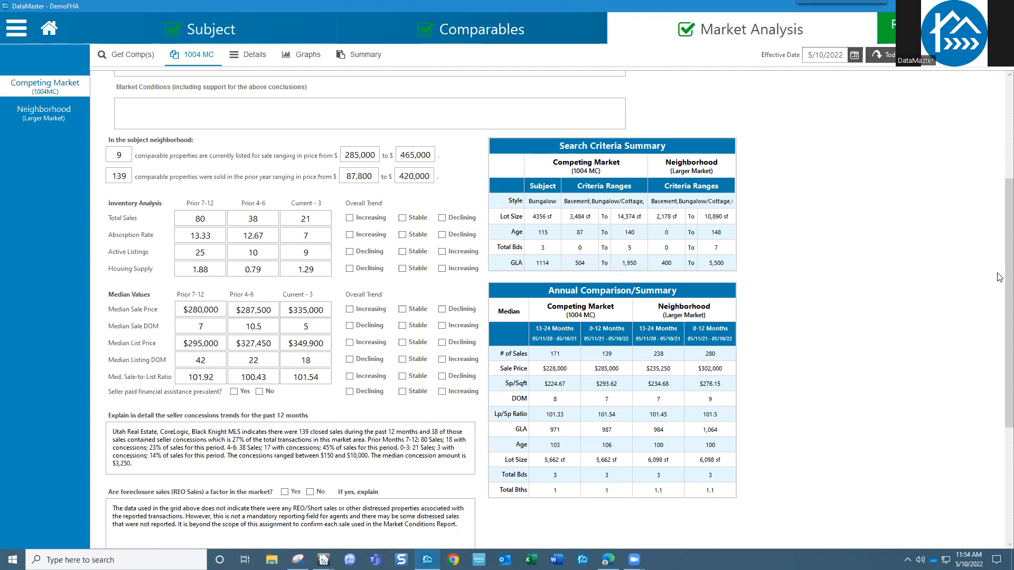
{"action": "left_click", "coordinate": [847, 17]}
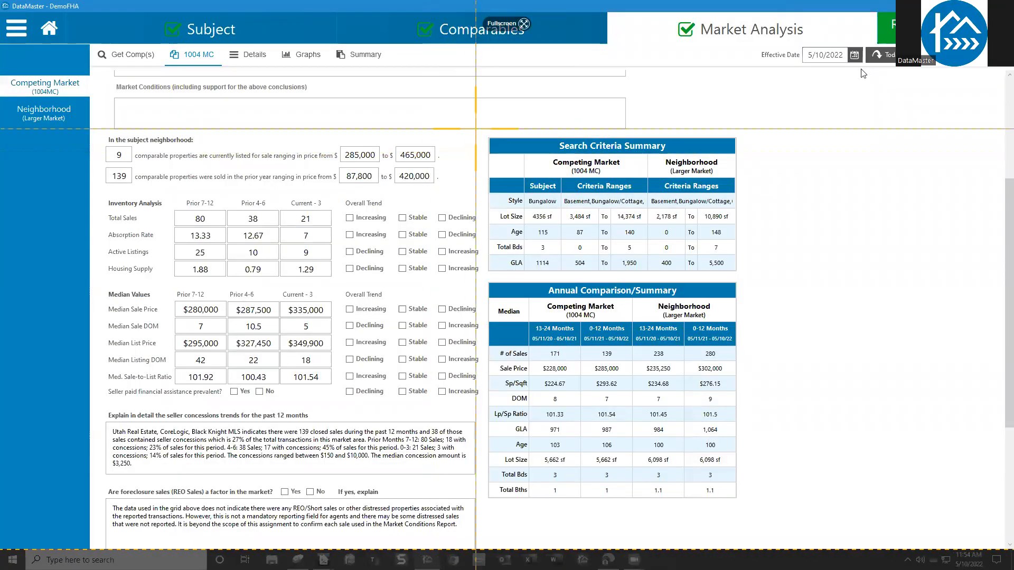
- Capture both summary tables in Snagit and cut out the strip between them
{"action": "left_click_drag", "start_coordinate": [478, 125], "coordinate": [750, 504]}
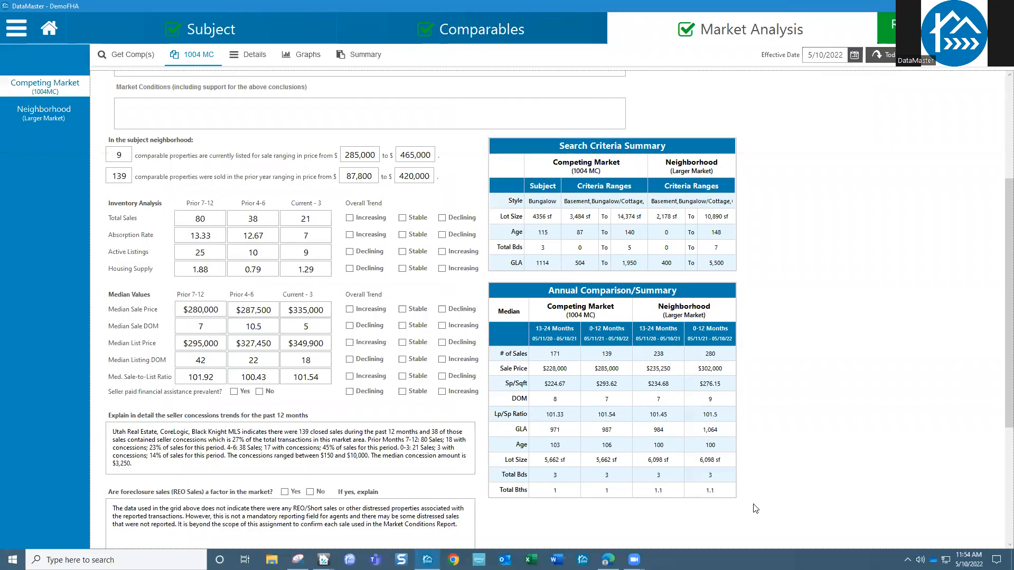
{"action": "left_click", "coordinate": [519, 107]}
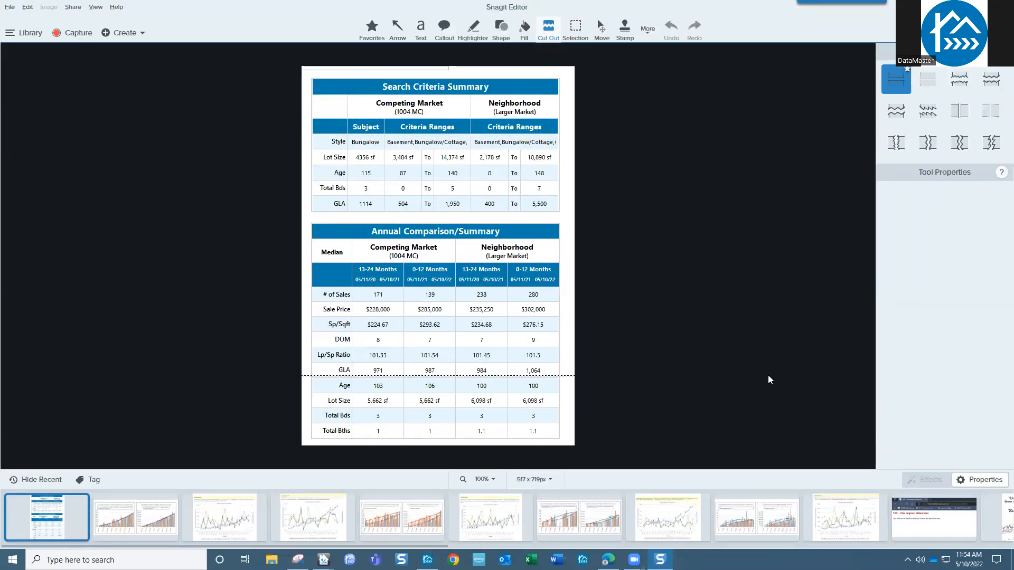
{"action": "left_click", "coordinate": [769, 434]}
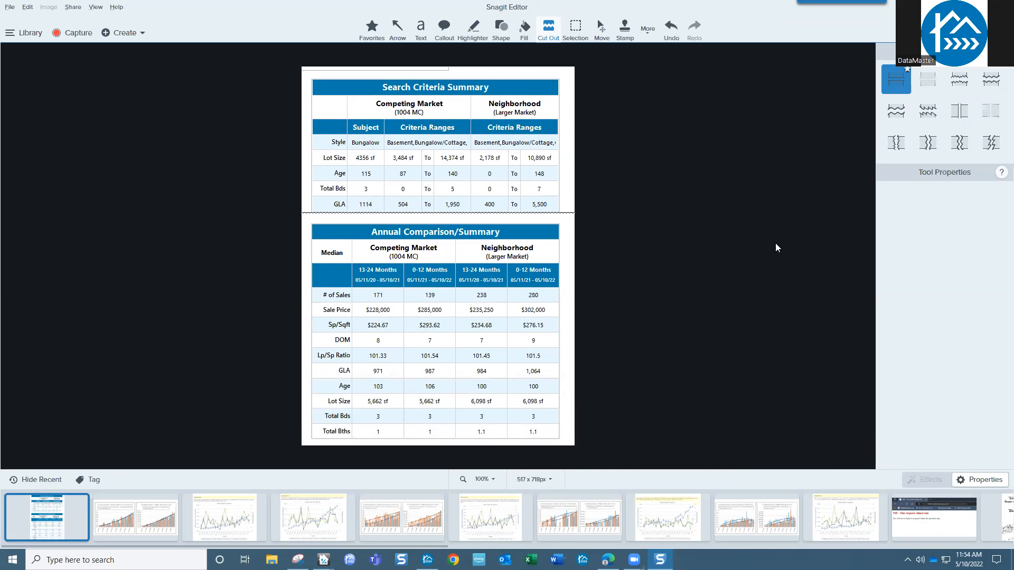
- Zoom the captured image to 150% in Snagit Editor
{"action": "left_click", "coordinate": [485, 480]}
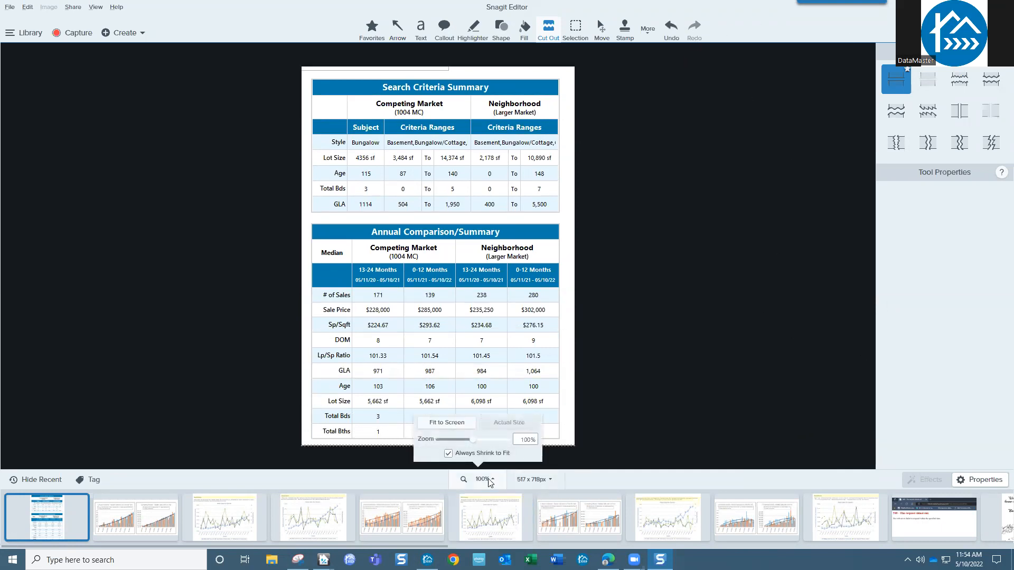
{"action": "left_click_drag", "start_coordinate": [473, 441], "coordinate": [480, 441]}
{"action": "scroll", "coordinate": [840, 327], "scroll_direction": "down", "scroll_amount": 3}
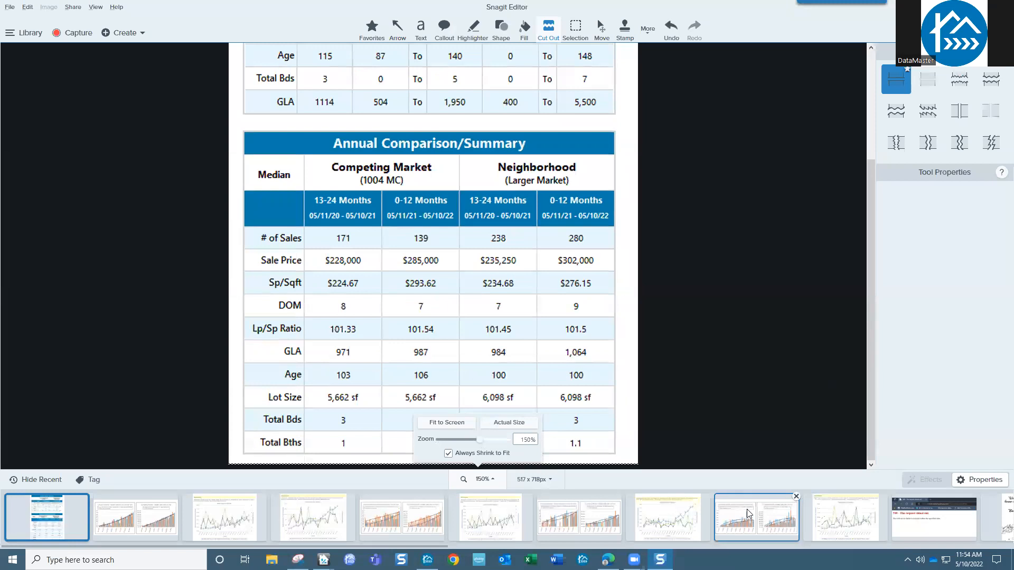
{"action": "left_click", "coordinate": [766, 451]}
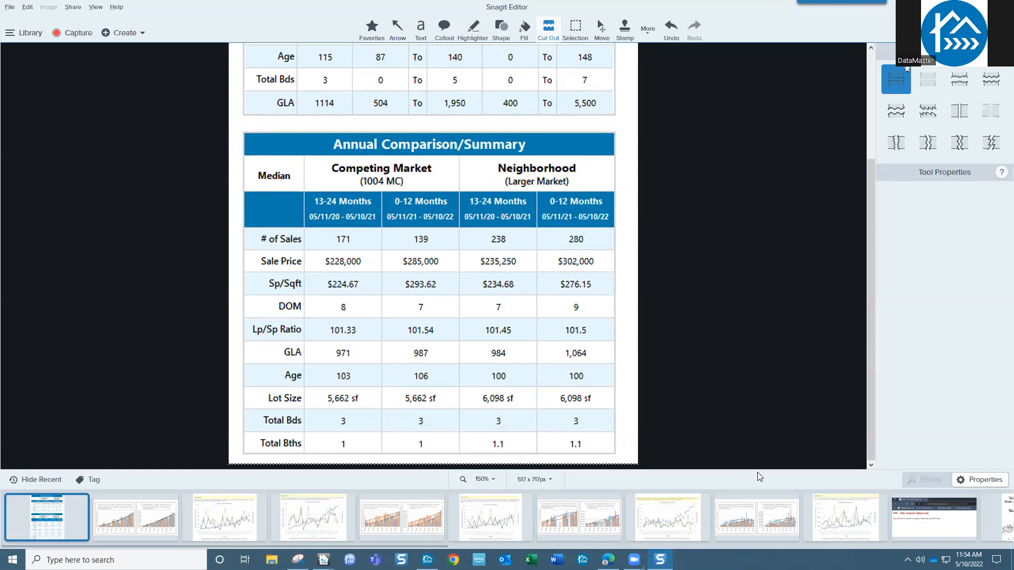
{"action": "left_click", "coordinate": [474, 30]}
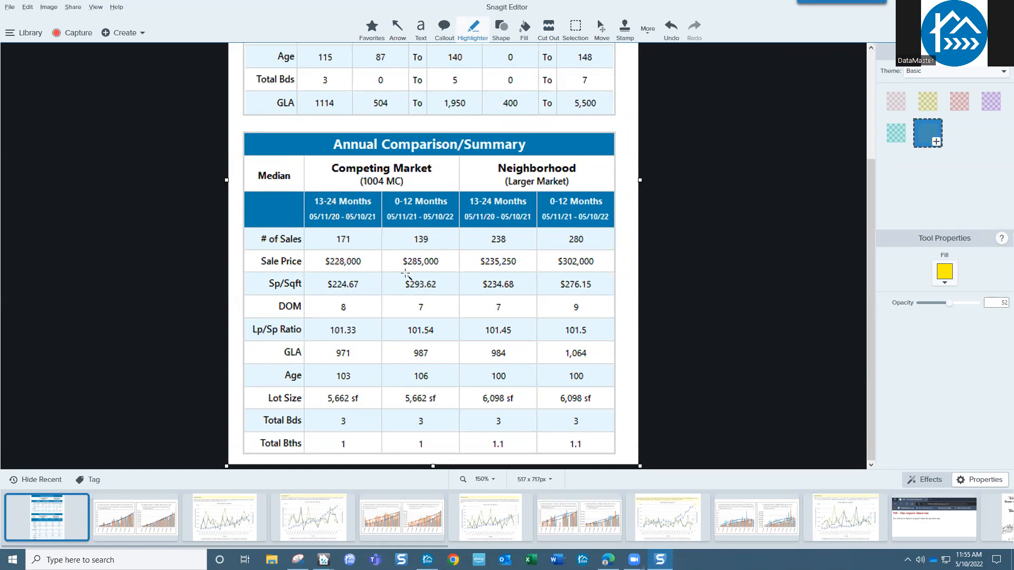
- Draw a yellow highlight over the Median header, then select and delete it
{"action": "mouse_move", "coordinate": [295, 164]}
{"action": "left_mouse_down"}
{"action": "mouse_move", "coordinate": [263, 163]}
{"action": "mouse_move", "coordinate": [244, 186]}
{"action": "mouse_move", "coordinate": [253, 191]}
{"action": "left_mouse_up"}
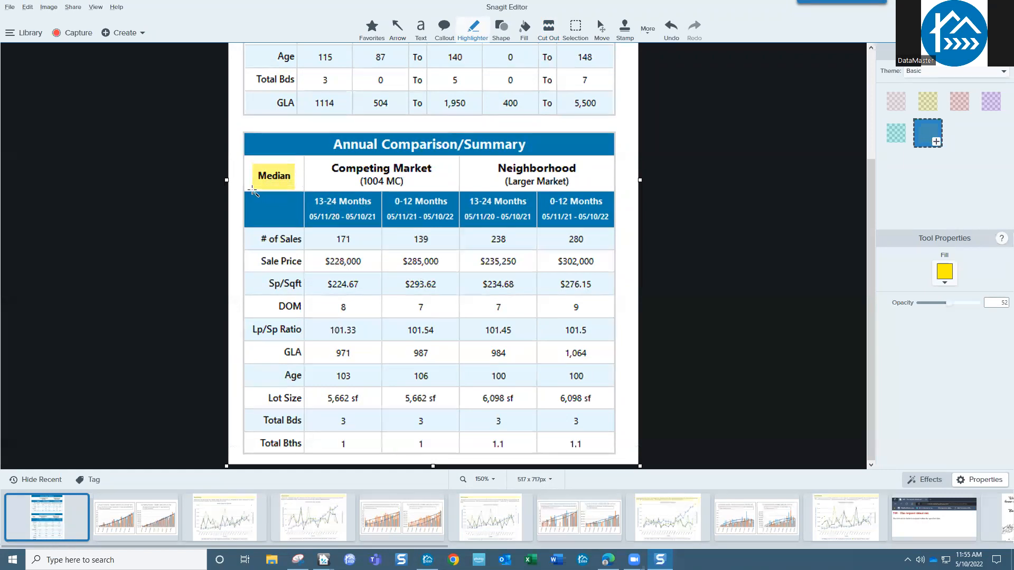
{"action": "left_click", "coordinate": [279, 176]}
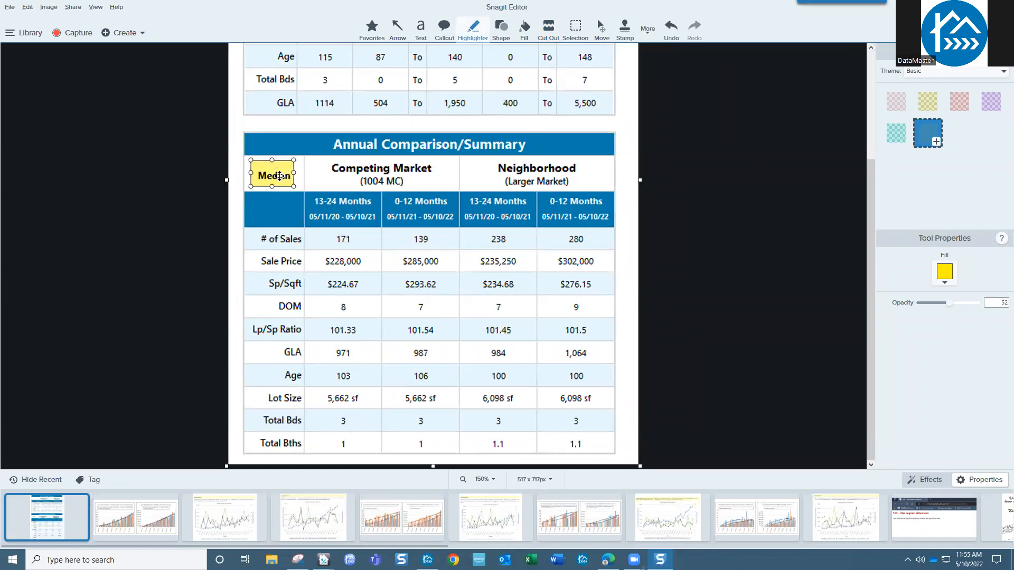
{"action": "key", "text": "Delete"}
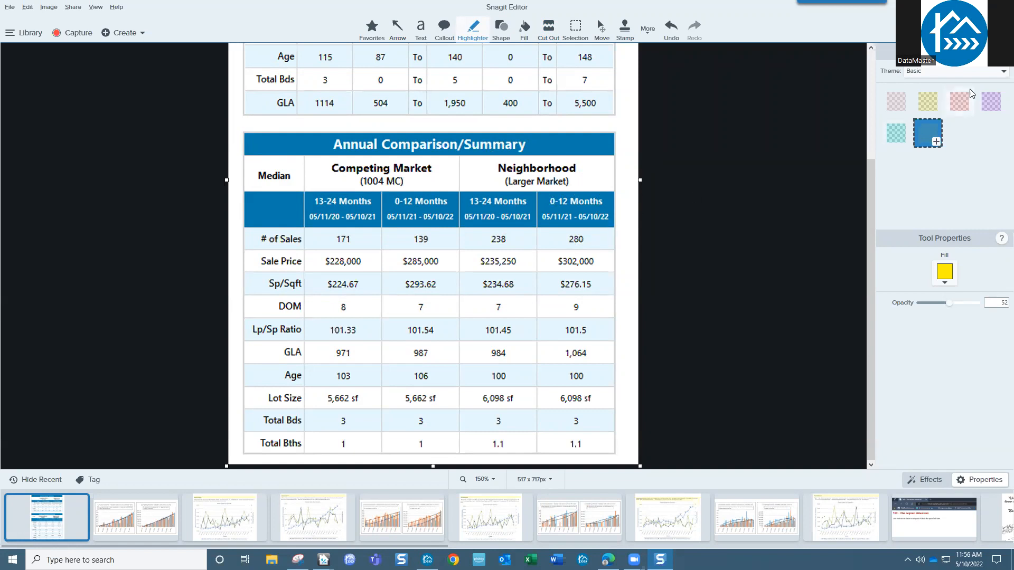
{"action": "left_click", "coordinate": [953, 7]}
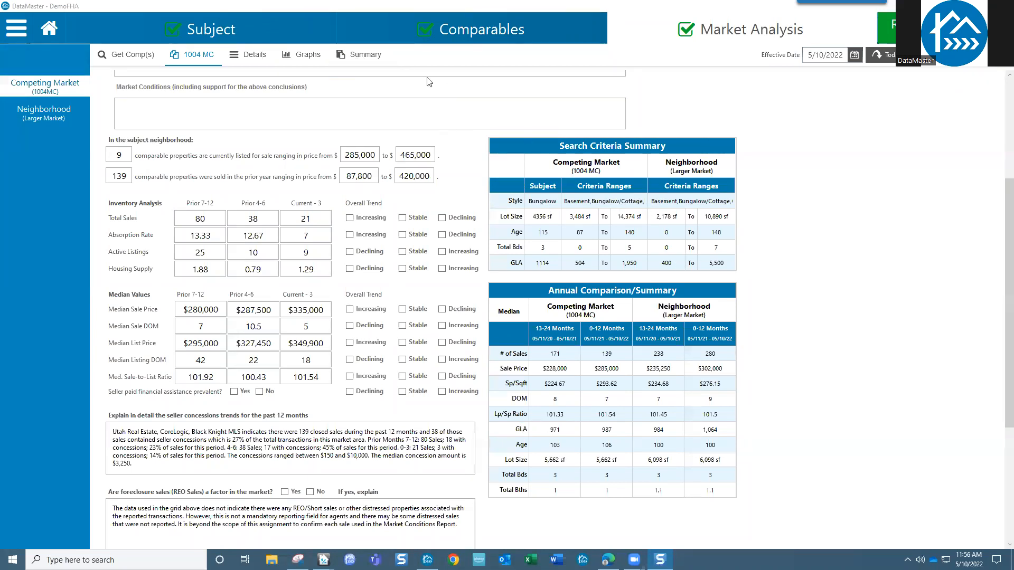
- Open the Market Analysis Summary and scroll through its price-per-sqft chart and monthly bar charts
{"action": "left_click", "coordinate": [361, 56]}
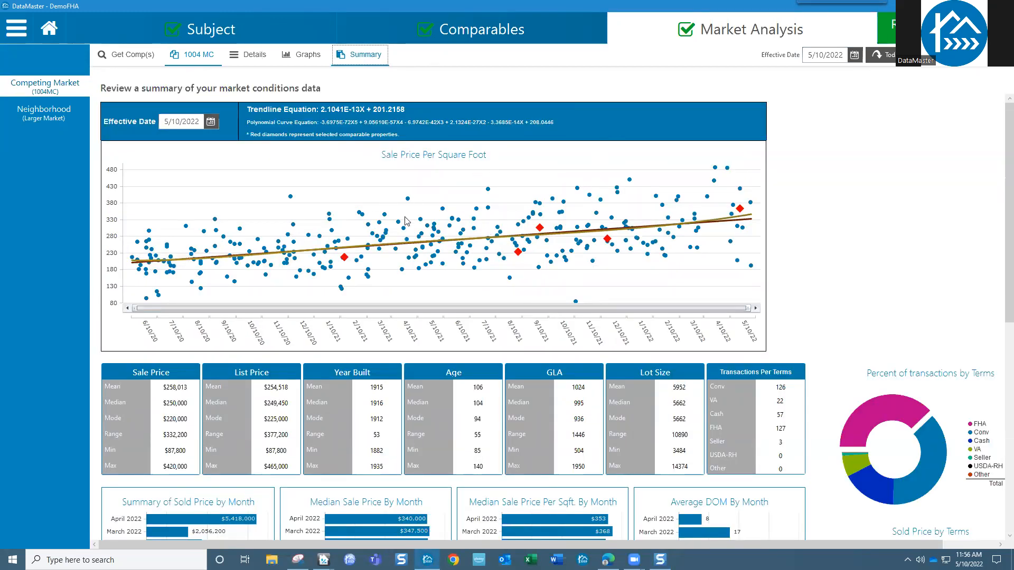
{"action": "mouse_move", "coordinate": [611, 243]}
{"action": "left_click", "coordinate": [627, 220]}
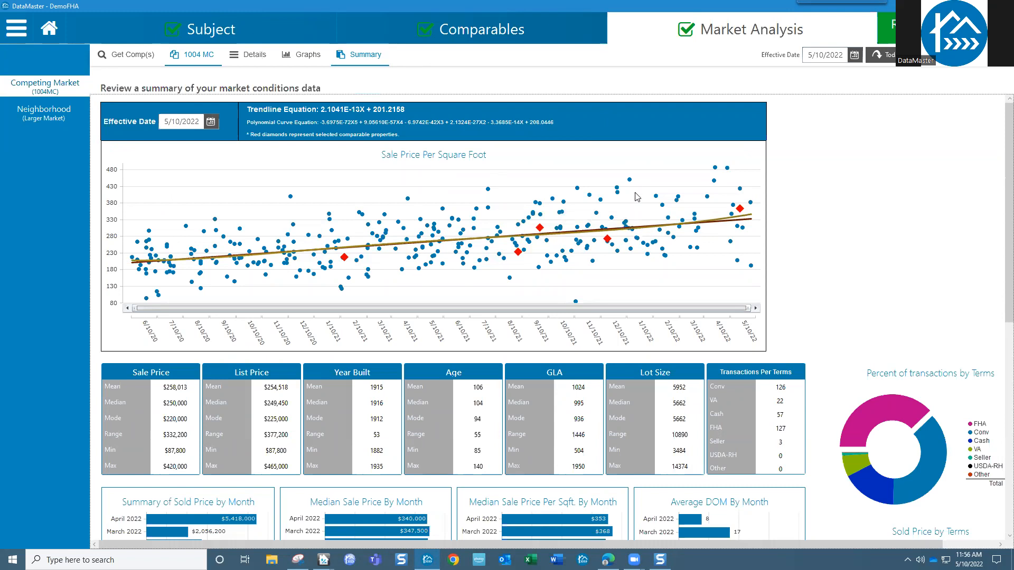
{"action": "mouse_move", "coordinate": [631, 179]}
{"action": "scroll", "coordinate": [999, 282], "scroll_direction": "down", "scroll_amount": 3}
{"action": "scroll", "coordinate": [1000, 283], "scroll_direction": "down", "scroll_amount": 8}
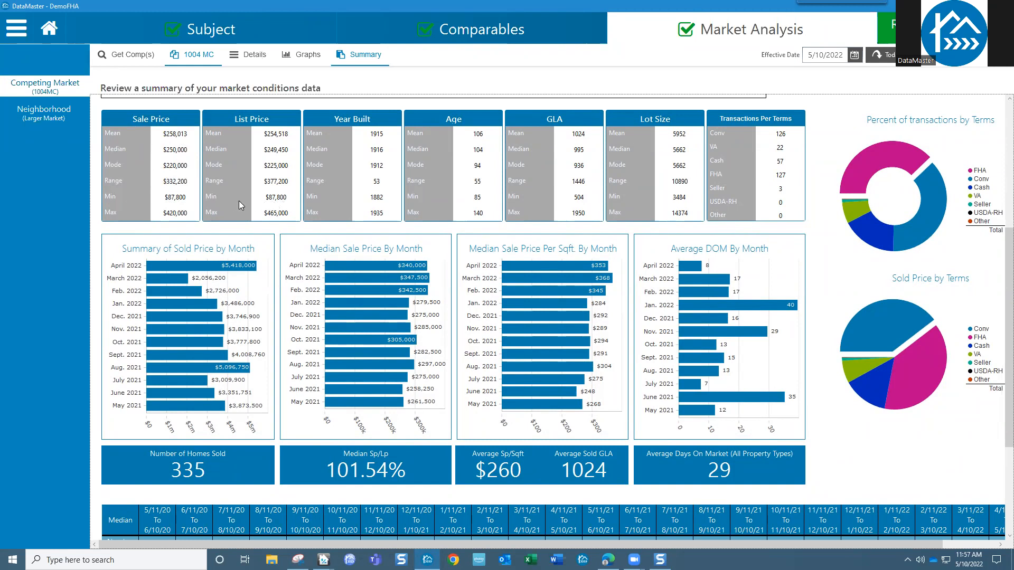
- Sort the market-condition property list by List Price, lowest first
{"action": "left_click", "coordinate": [258, 59]}
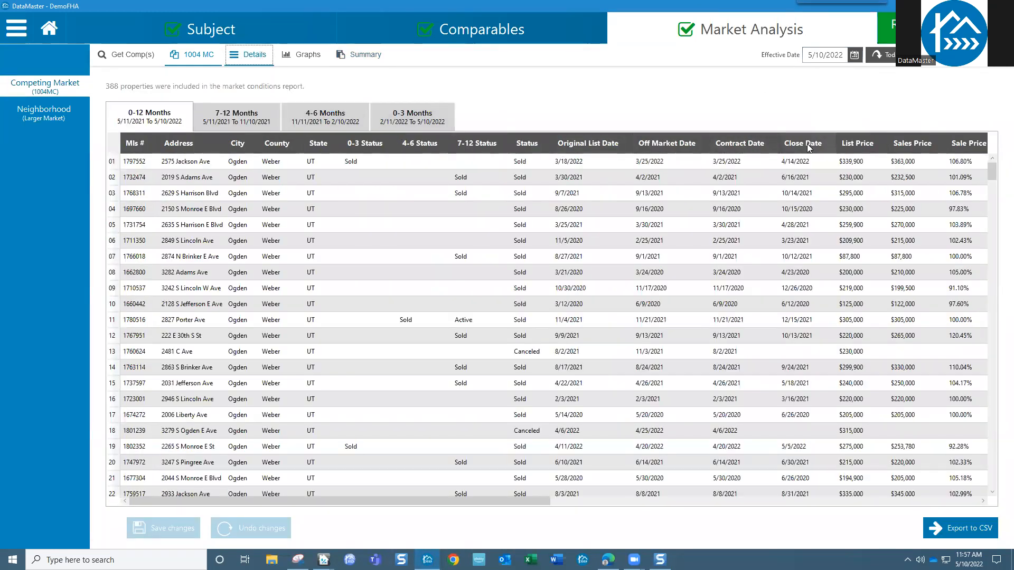
{"action": "left_click", "coordinate": [863, 147]}
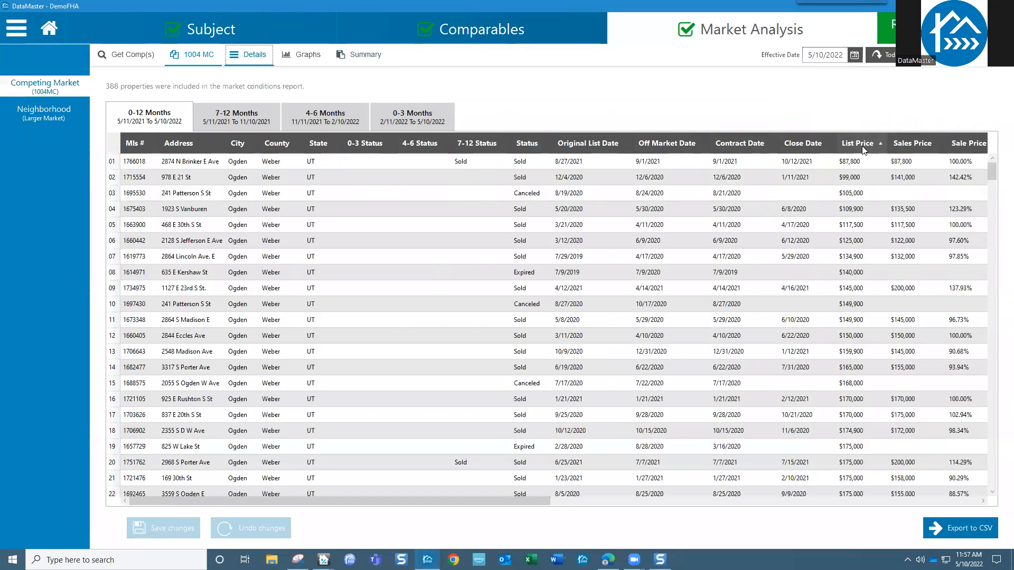
{"action": "left_click", "coordinate": [898, 168]}
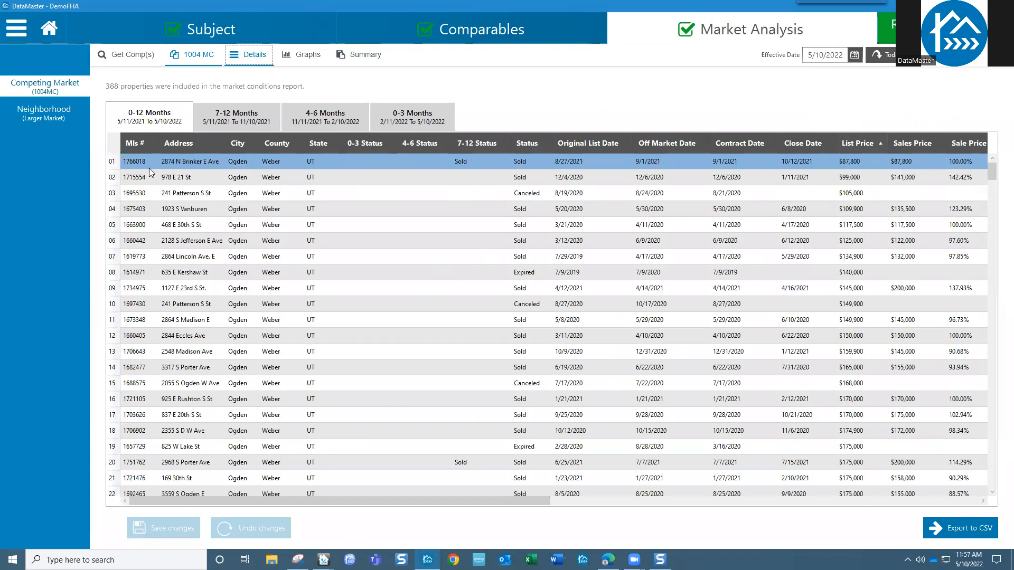
- Delete the $87,800 outlier sale from the list and save the change
{"action": "left_click", "coordinate": [110, 164]}
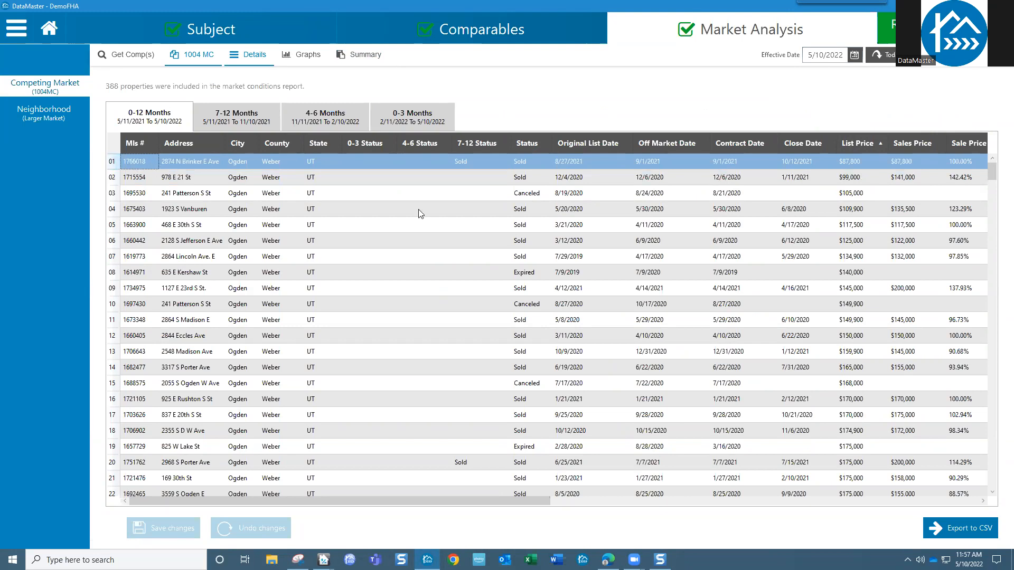
{"action": "mouse_move", "coordinate": [495, 501]}
{"action": "left_mouse_down"}
{"action": "mouse_move", "coordinate": [602, 505]}
{"action": "mouse_move", "coordinate": [496, 494]}
{"action": "left_mouse_up"}
{"action": "key", "text": "Delete"}
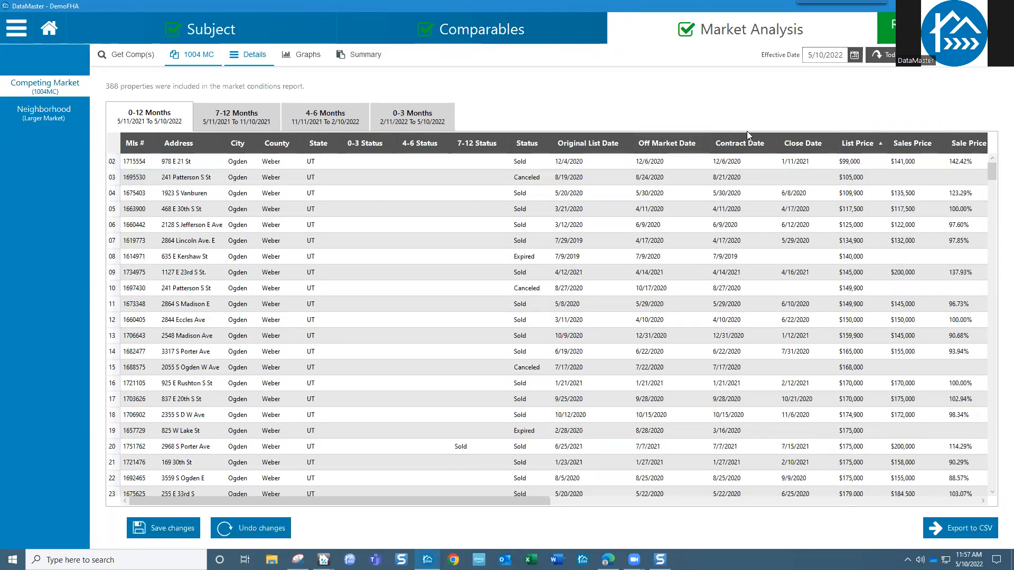
{"action": "left_click", "coordinate": [188, 534]}
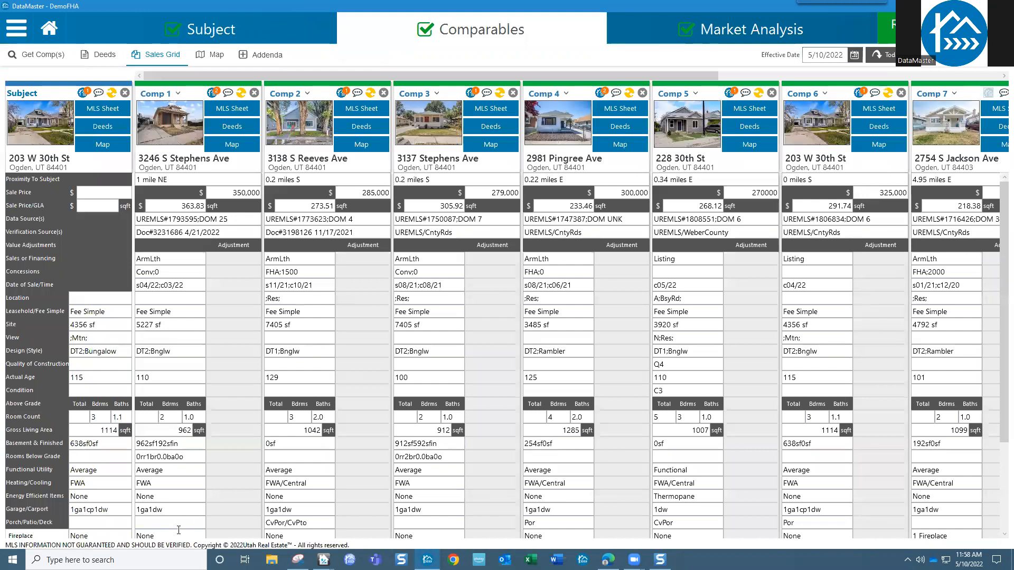
- Check the refreshed market summary now at 334 homes sold, then view the market graphs
{"action": "left_click", "coordinate": [765, 29]}
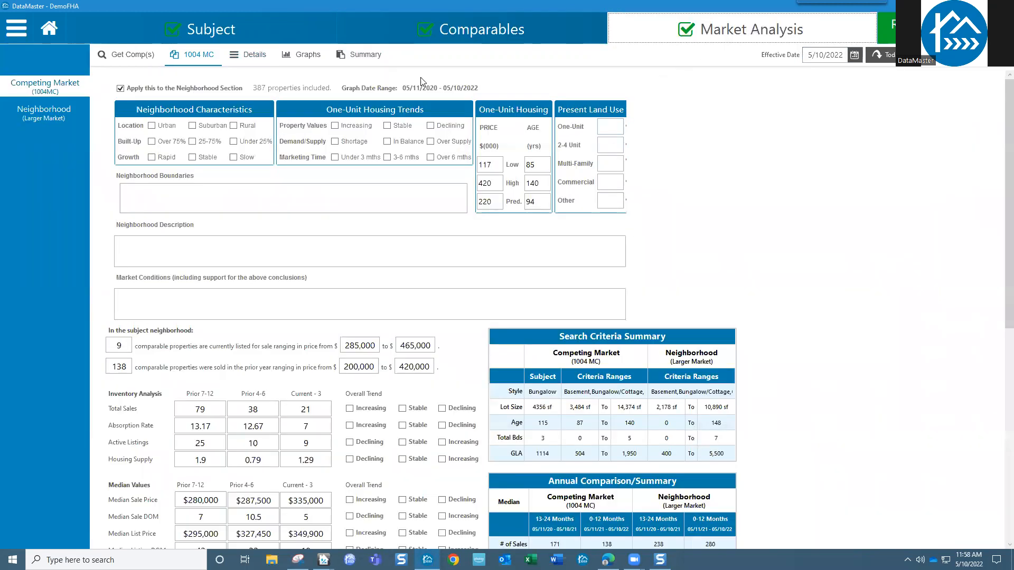
{"action": "left_click", "coordinate": [366, 57]}
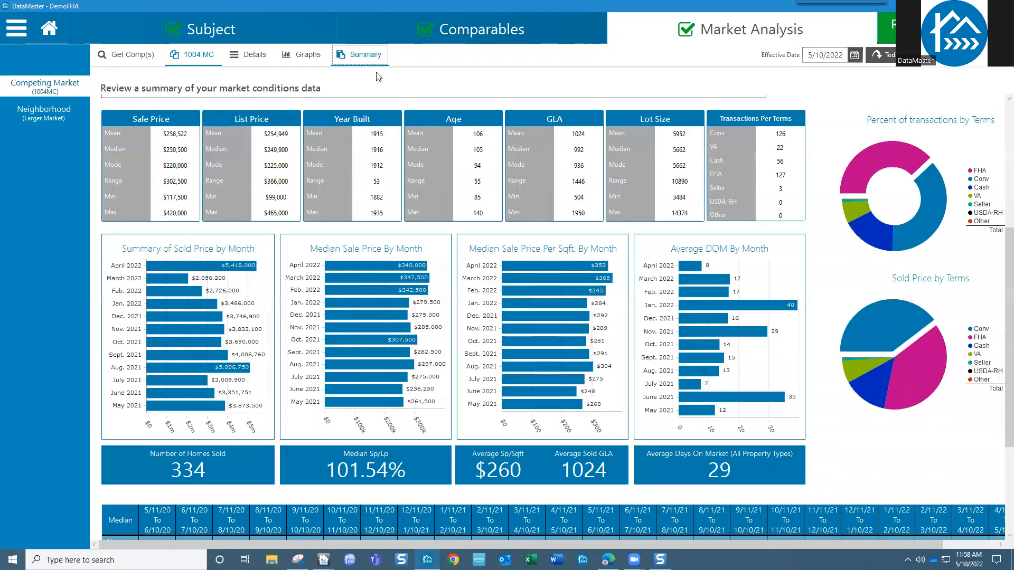
{"action": "left_click_drag", "start_coordinate": [1009, 275], "coordinate": [1009, 362]}
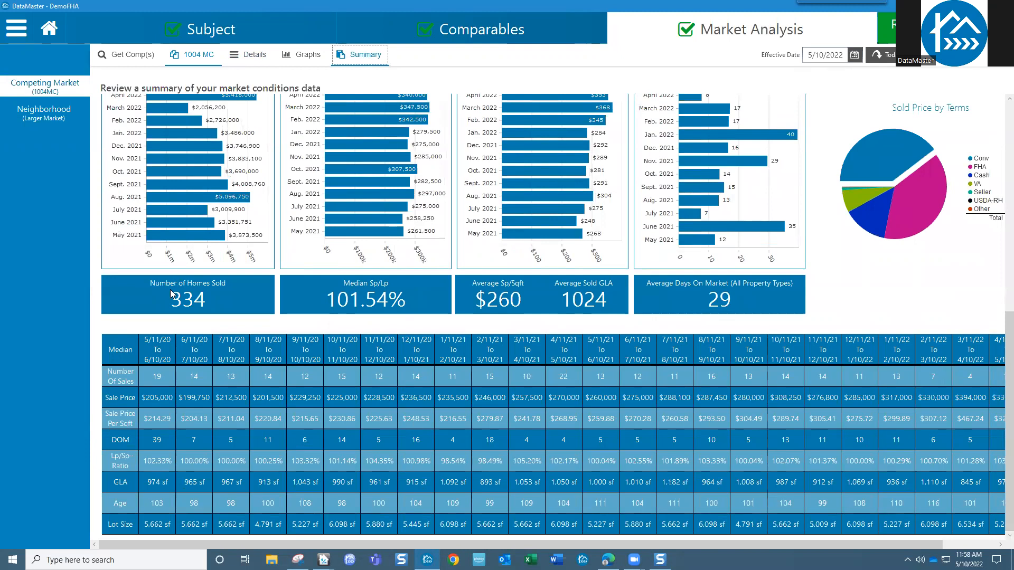
{"action": "scroll", "coordinate": [191, 340], "scroll_direction": "up", "scroll_amount": 10}
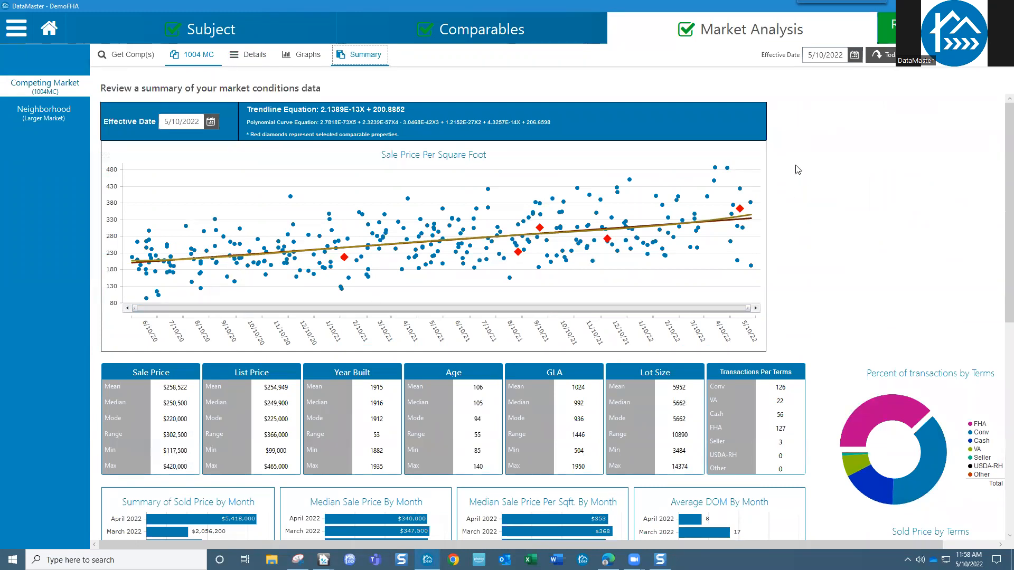
{"action": "left_click", "coordinate": [308, 55]}
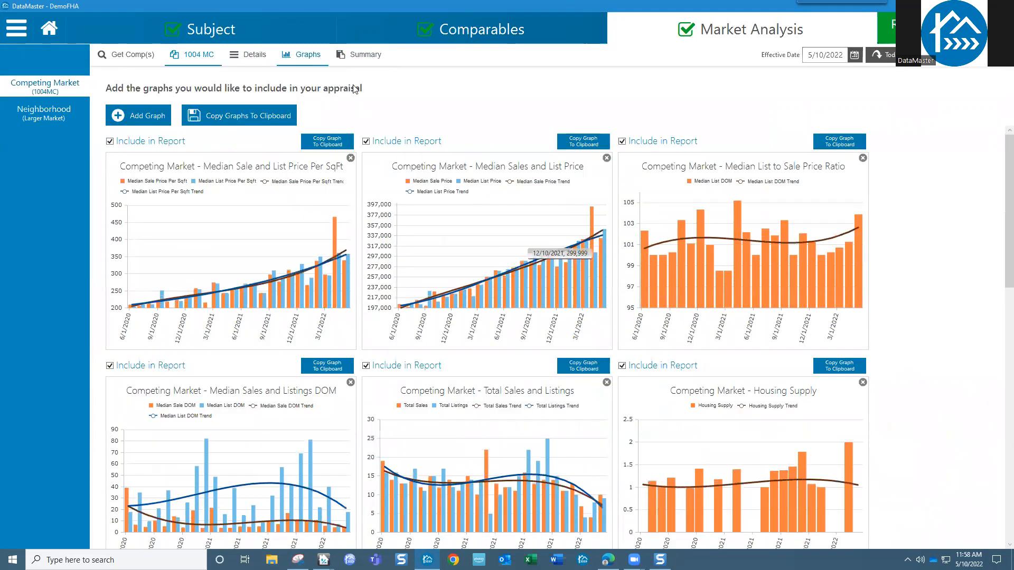
- Go back to the 1004 MC form and scroll down to the concessions commentary
{"action": "left_click", "coordinate": [201, 58]}
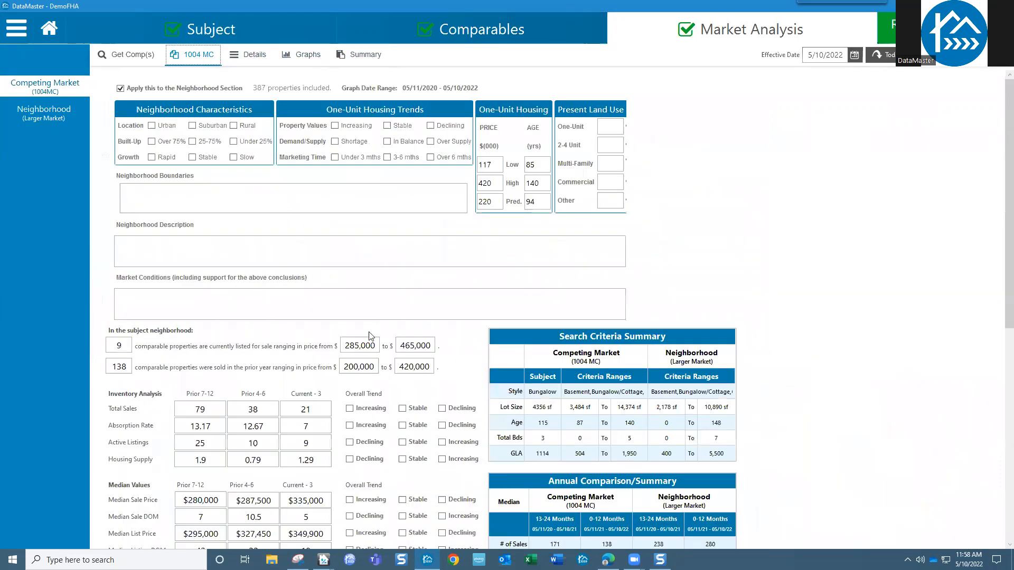
{"action": "scroll", "coordinate": [999, 266], "scroll_direction": "down", "scroll_amount": 1}
{"action": "left_click_drag", "start_coordinate": [999, 265], "coordinate": [978, 382]}
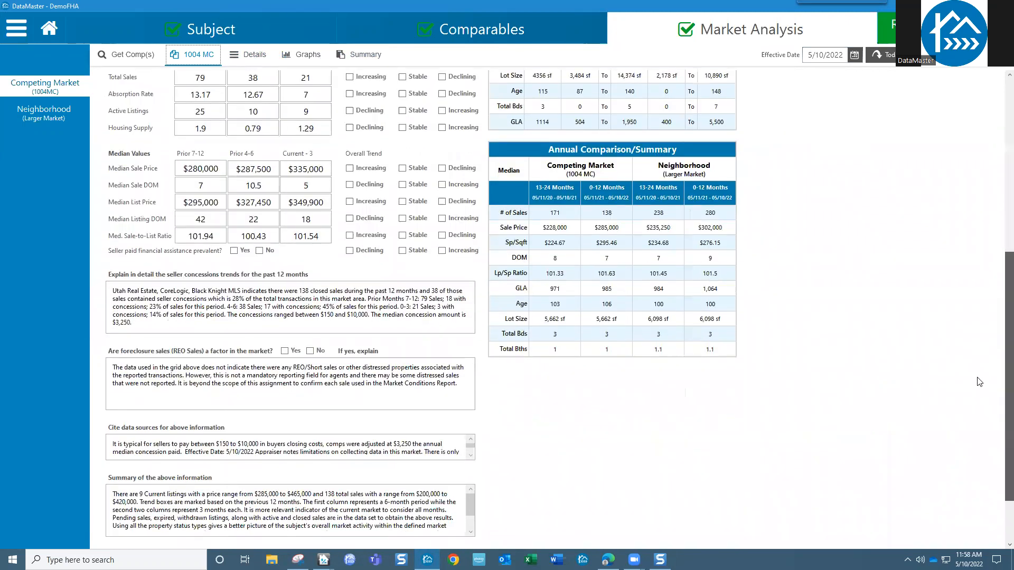
{"action": "left_click_drag", "start_coordinate": [192, 323], "coordinate": [111, 287]}
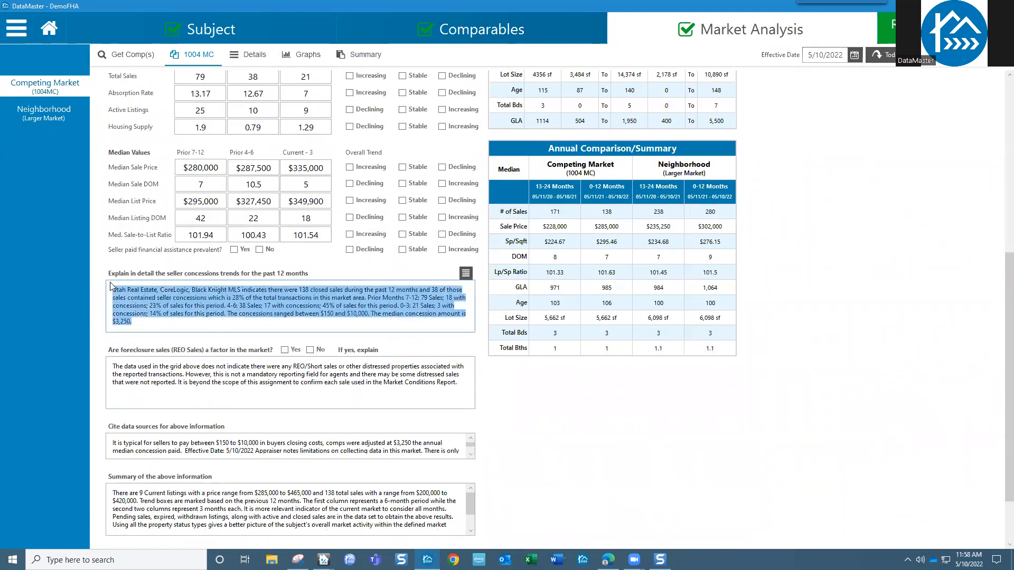
{"action": "scroll", "coordinate": [407, 516], "scroll_direction": "down", "scroll_amount": 5}
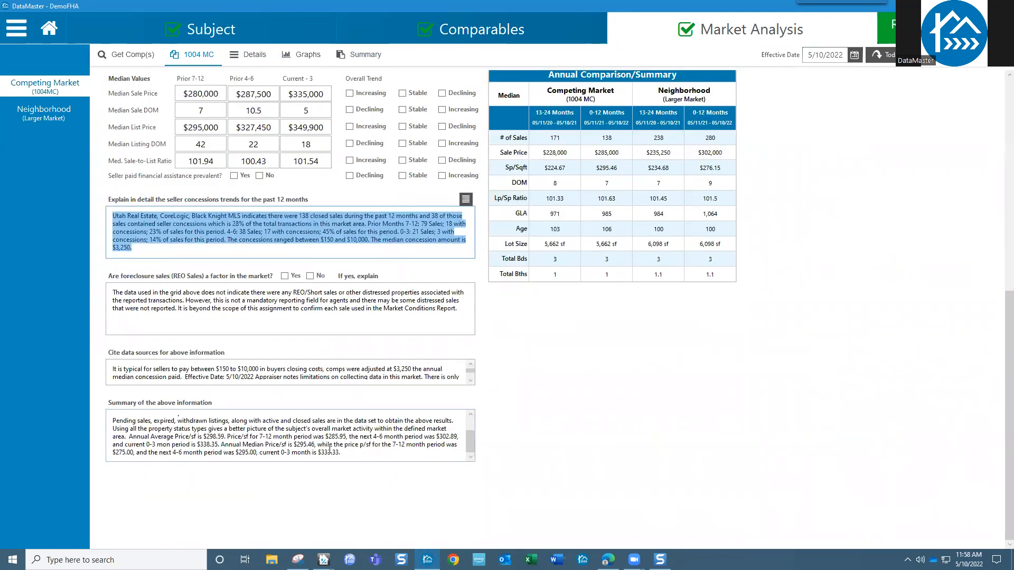
- Review the summary commentary text, then scroll back to the top of the form
{"action": "left_click_drag", "start_coordinate": [350, 456], "coordinate": [231, 437]}
{"action": "left_click_drag", "start_coordinate": [114, 414], "coordinate": [78, 399]}
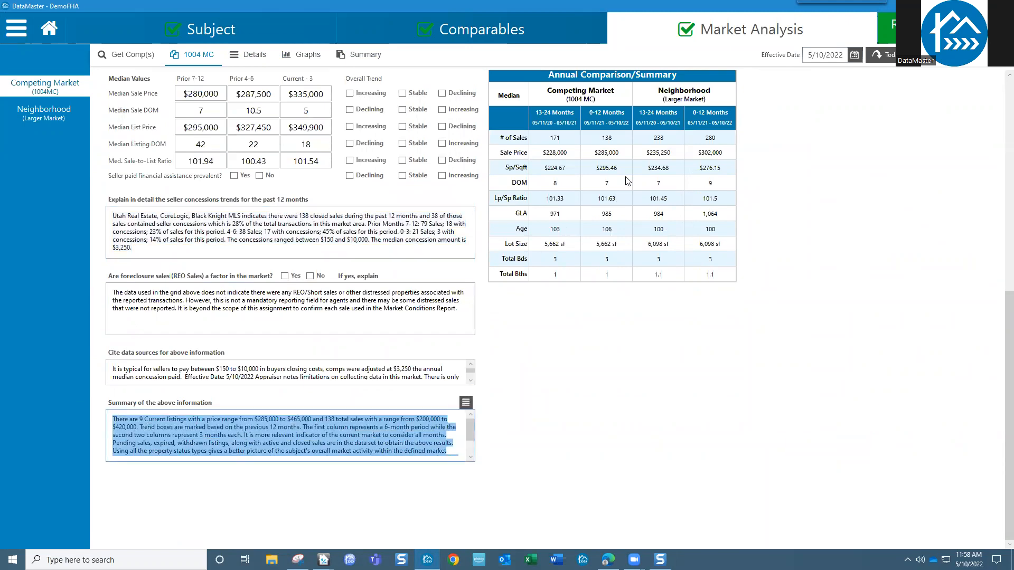
{"action": "left_click", "coordinate": [810, 191]}
{"action": "scroll", "coordinate": [809, 190], "scroll_direction": "up", "scroll_amount": 9}
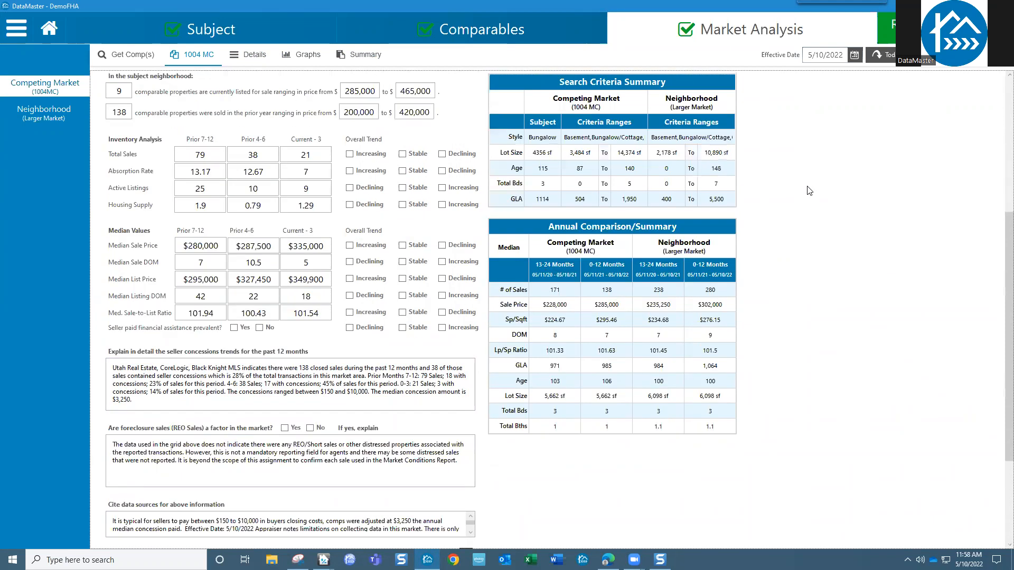
{"action": "scroll", "coordinate": [810, 191], "scroll_direction": "down", "scroll_amount": 7}
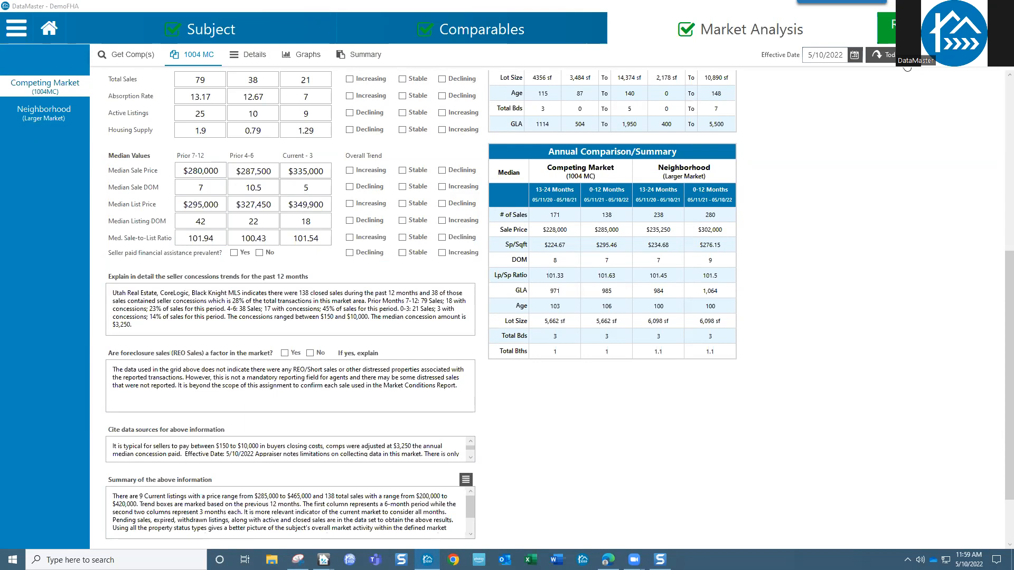
{"action": "scroll", "coordinate": [1000, 269], "scroll_direction": "up", "scroll_amount": 1}
{"action": "scroll", "coordinate": [999, 269], "scroll_direction": "up", "scroll_amount": 1}
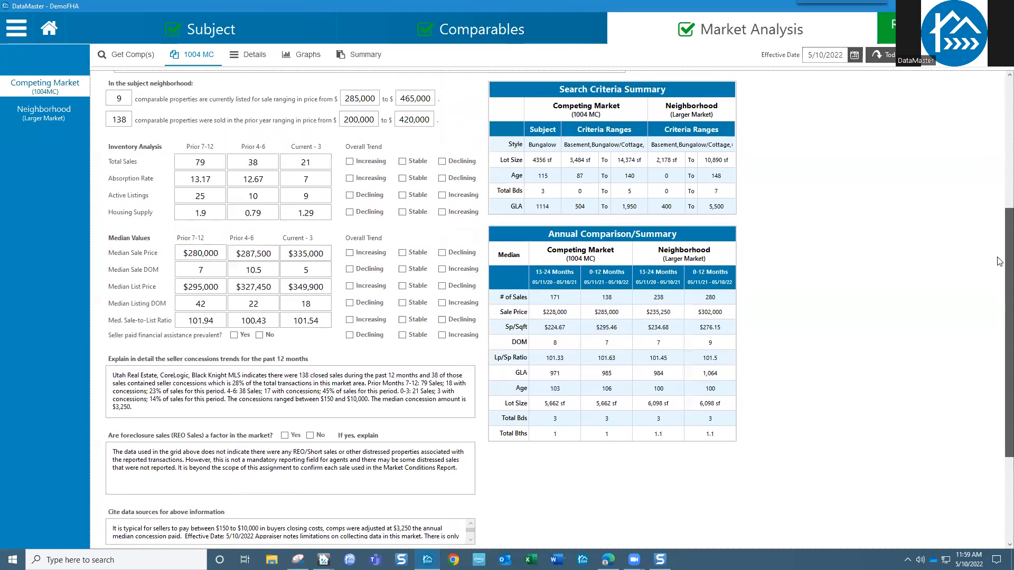